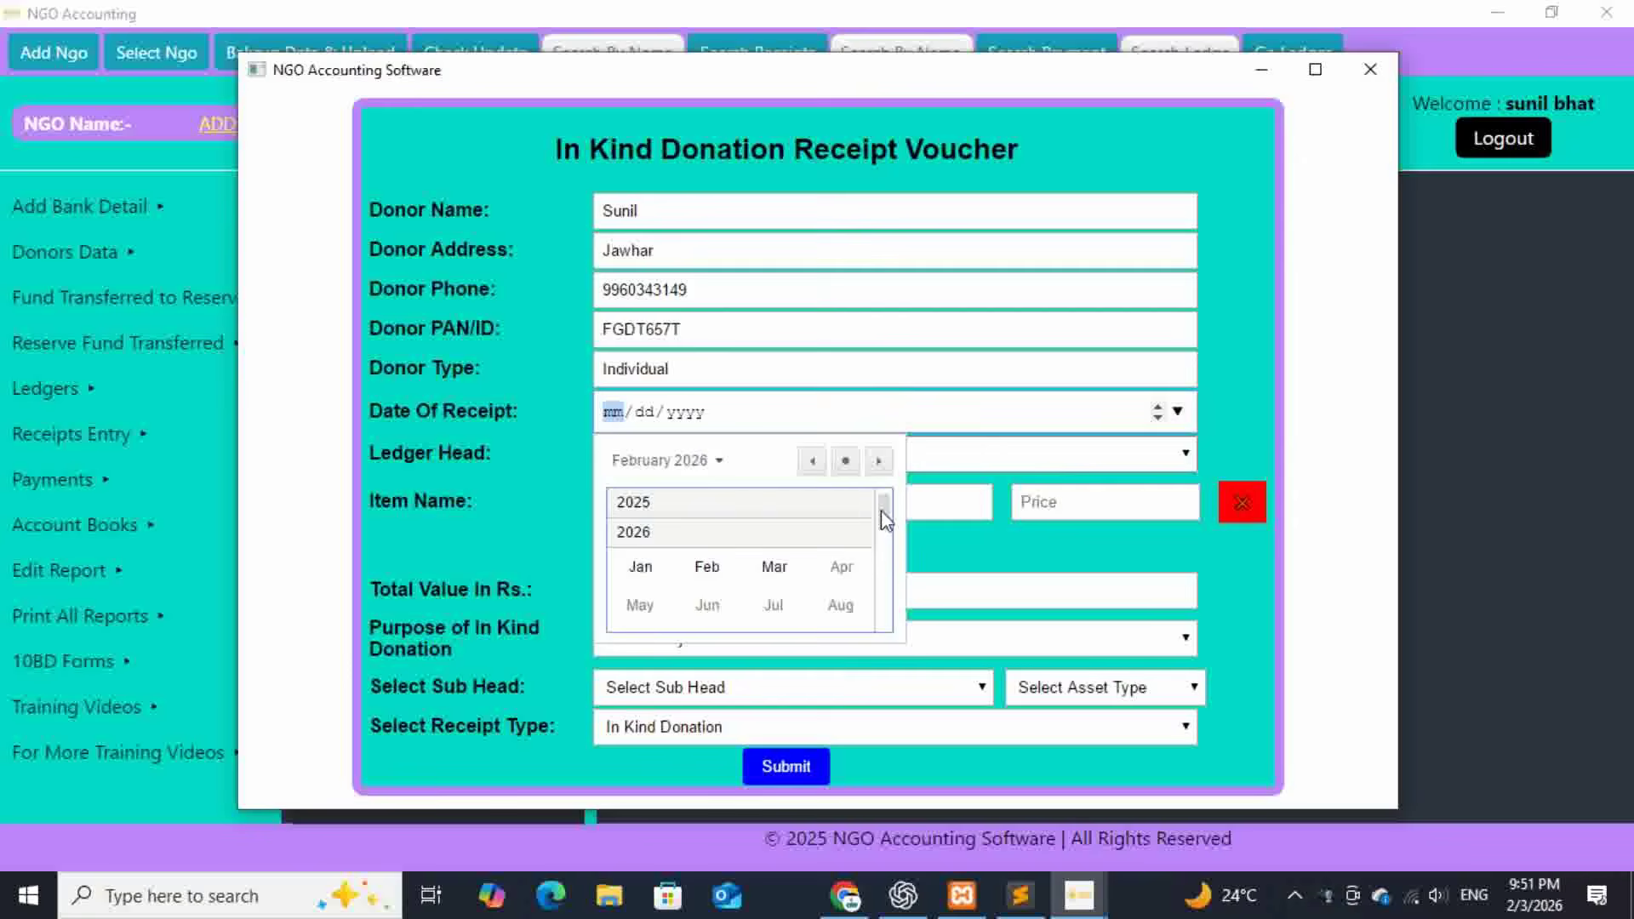
# - Pick 11 April 2025 as the receipt date and In Kind Donation as the ledger head
pyautogui.click(809, 509)
pyautogui.click(842, 537)
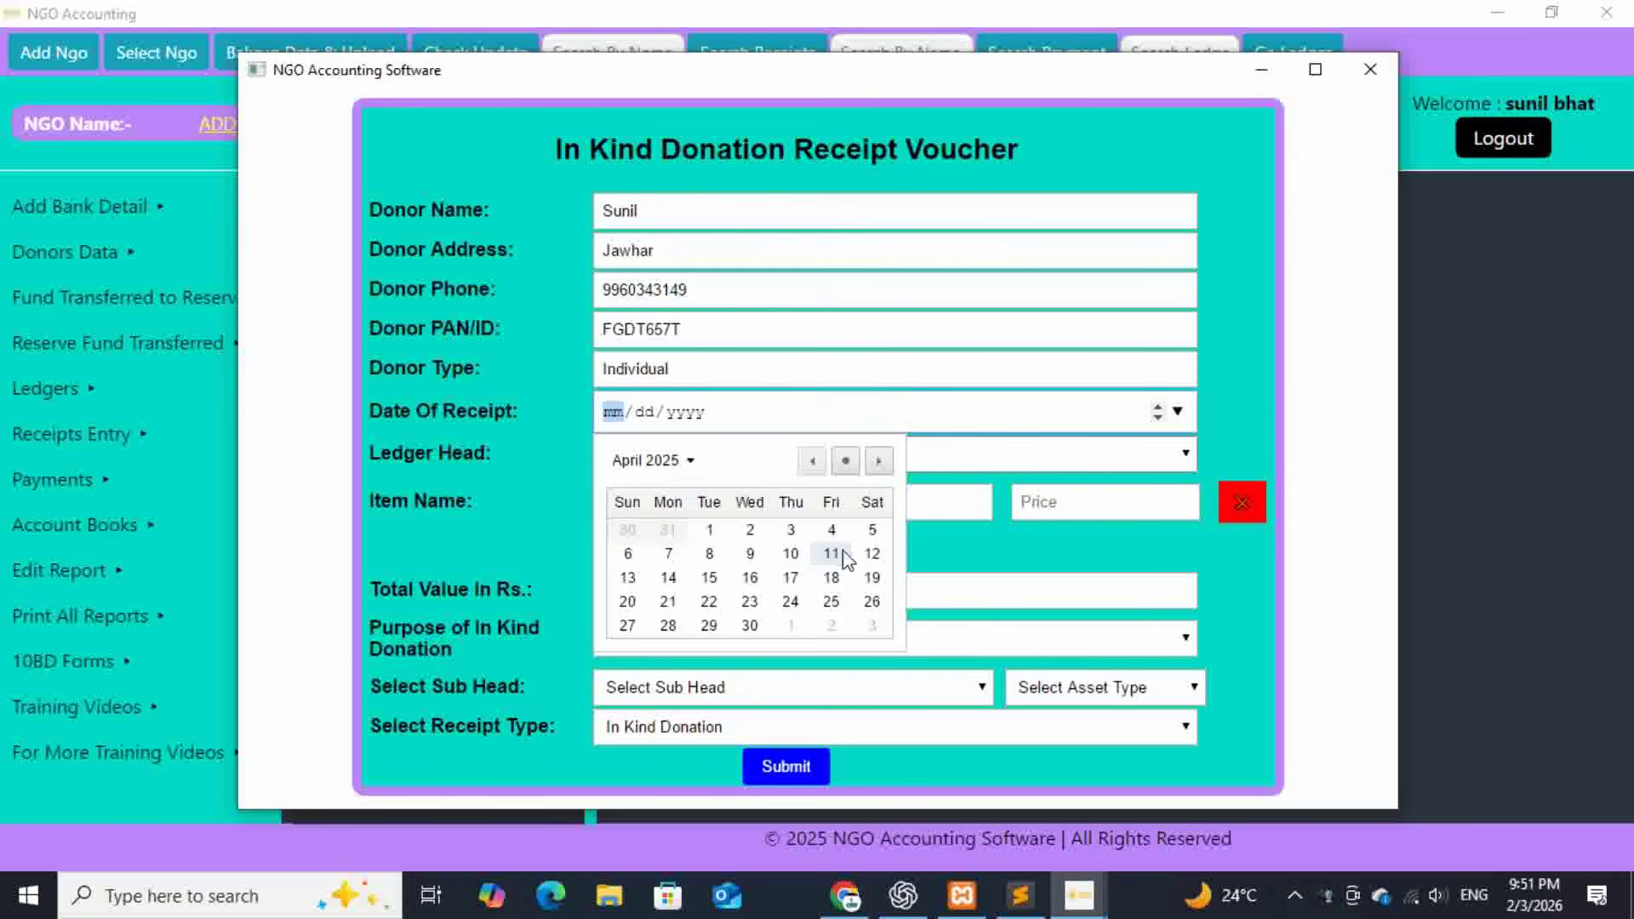
pyautogui.click(831, 554)
pyautogui.click(824, 464)
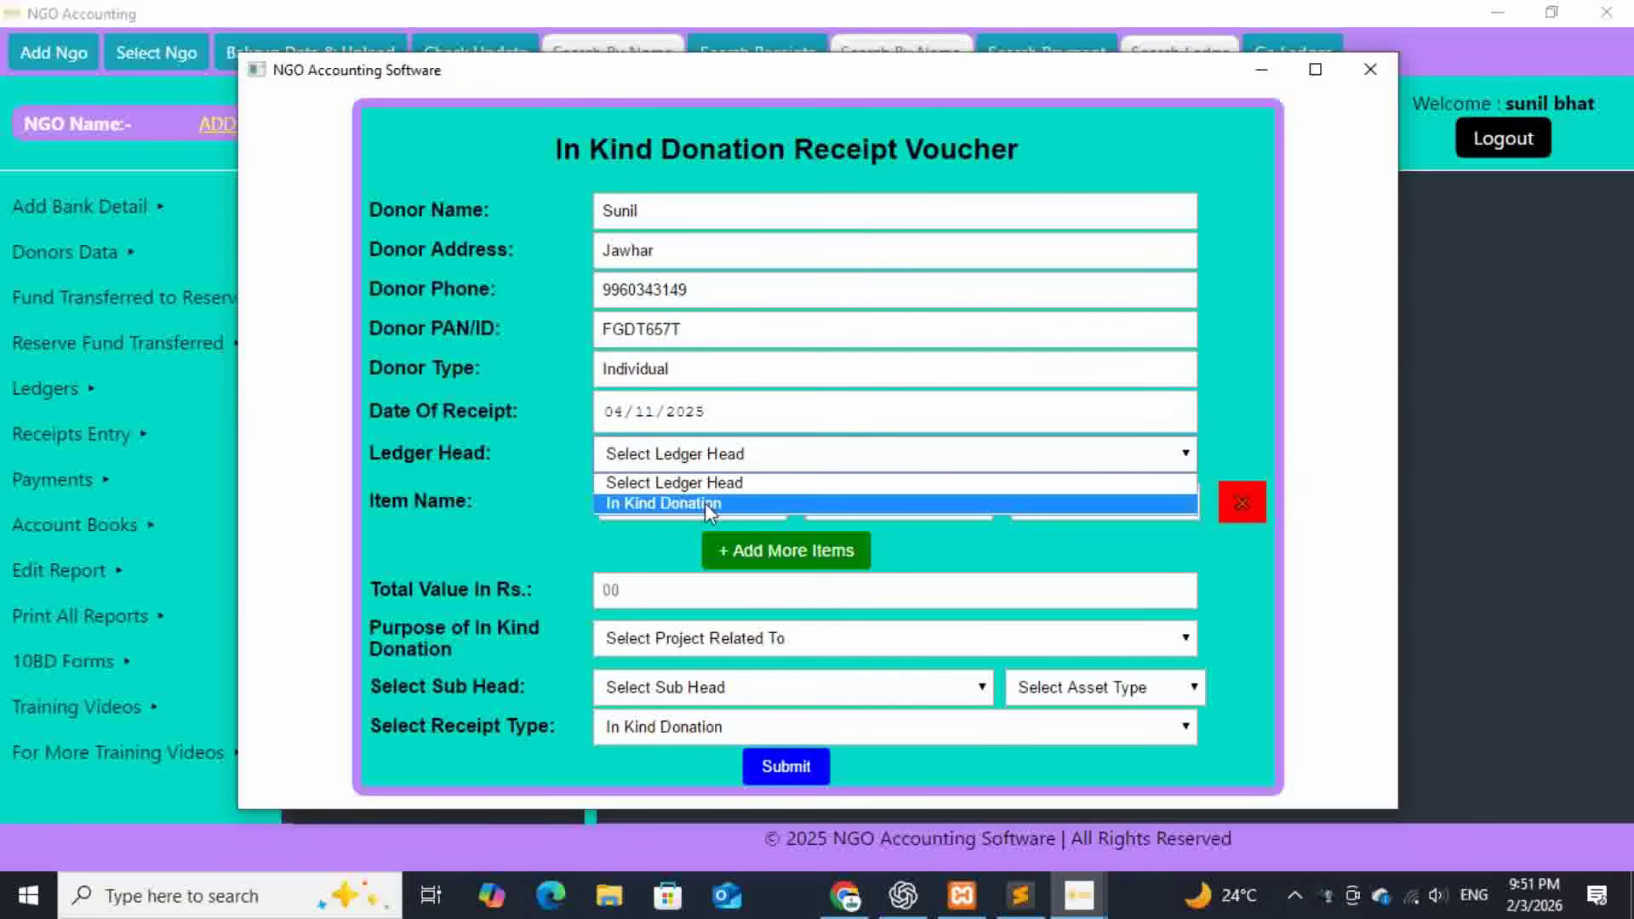
pyautogui.click(729, 503)
pyautogui.click(707, 503)
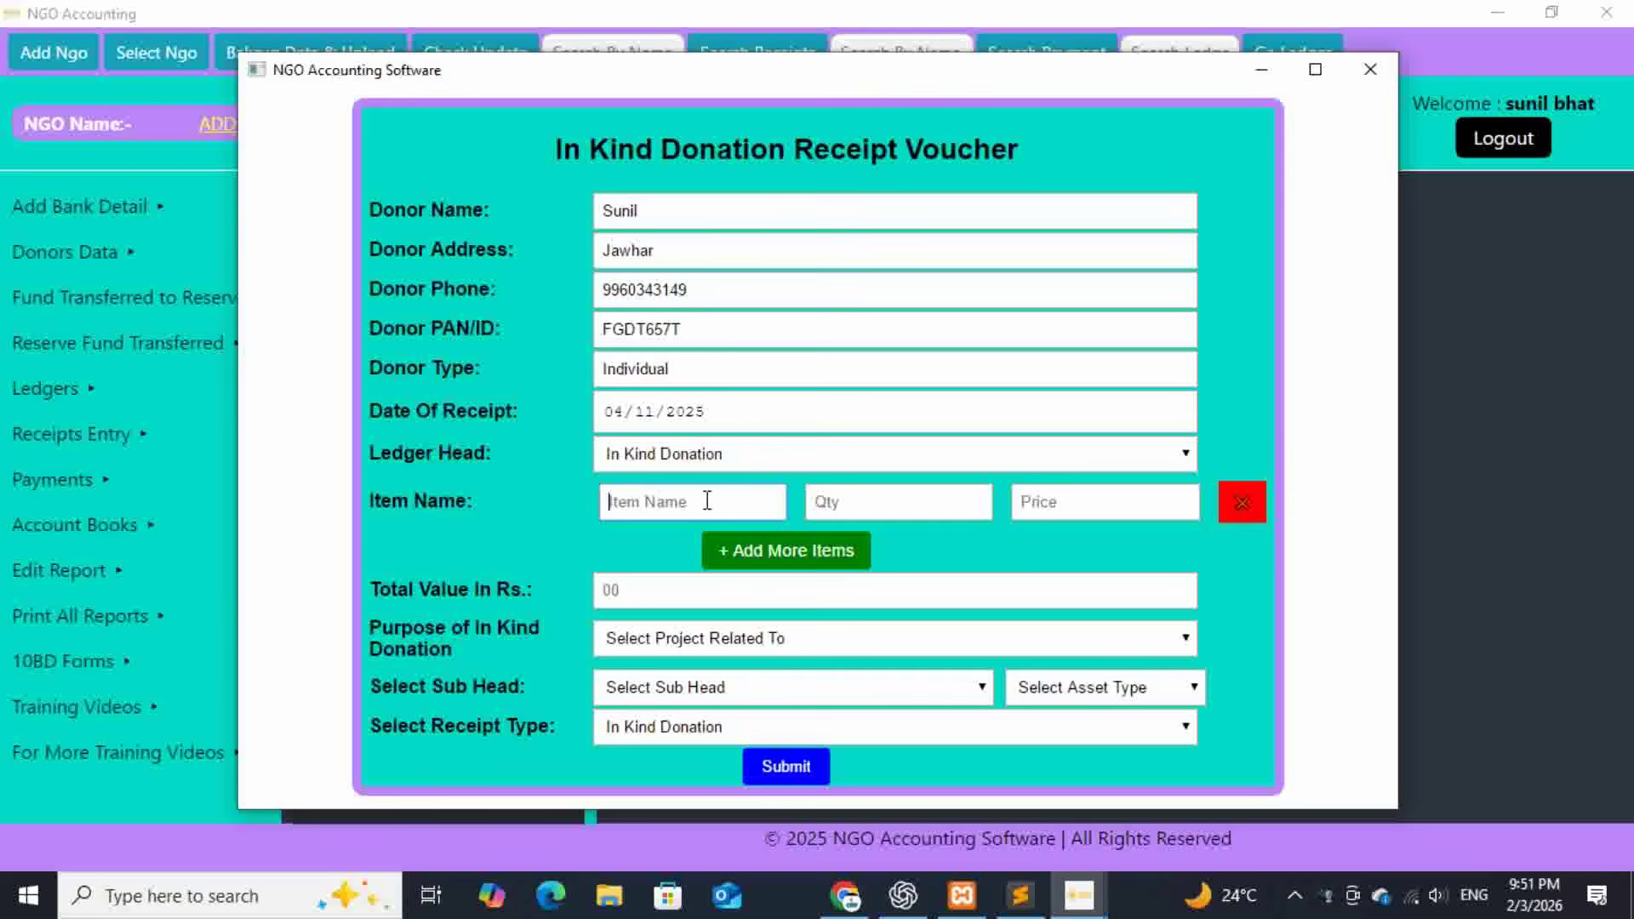
# - Enter Book for Students, quantity 250 at price 130, then add a second item row
pyautogui.write('B')
pyautogui.write('ook ')
pyautogui.write('f')
pyautogui.write('250')
pyautogui.click(1071, 500)
pyautogui.write('130')
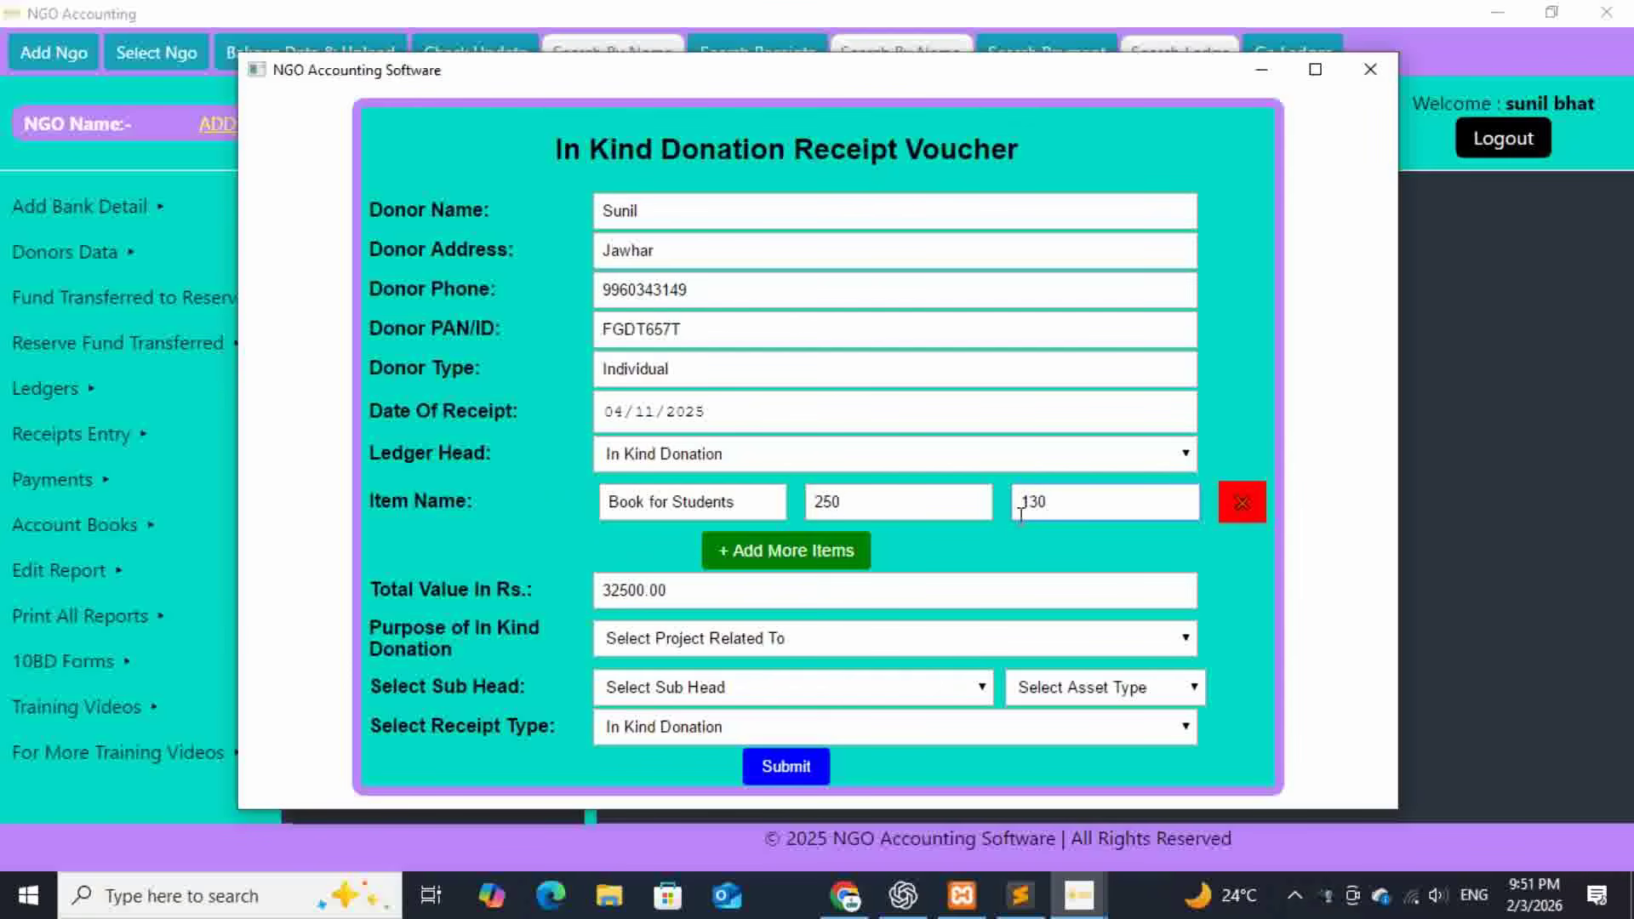
pyautogui.click(798, 551)
# - Fill the second item row with Notebook for Sudent, quantity 500 at price 50
pyautogui.click(682, 555)
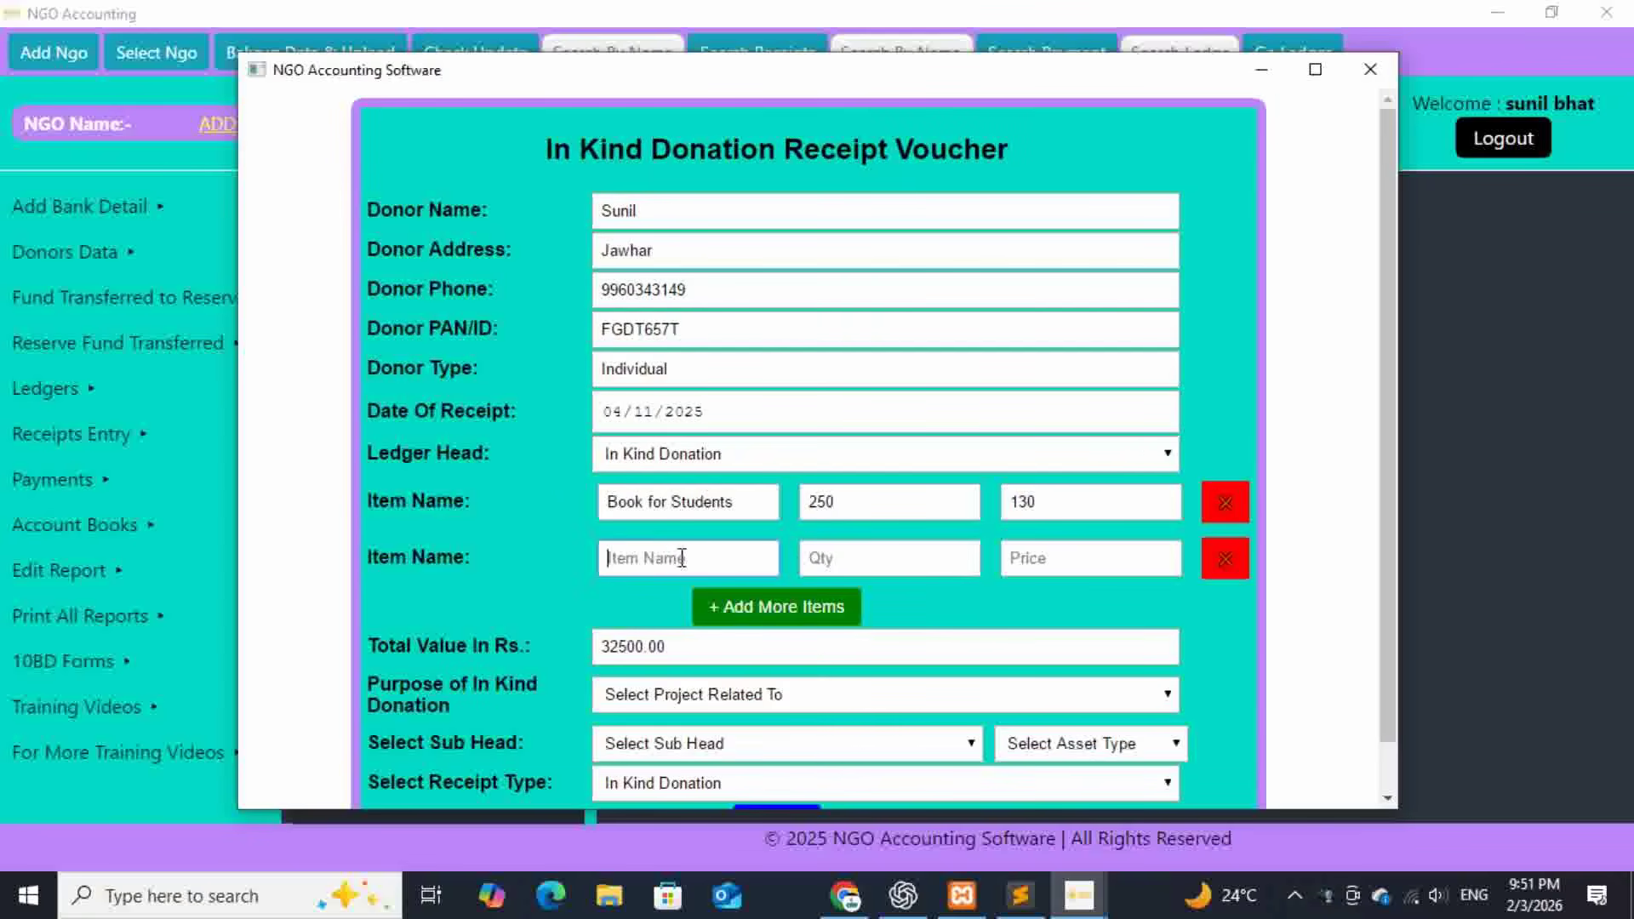
pyautogui.write('Notebook for Sudent')
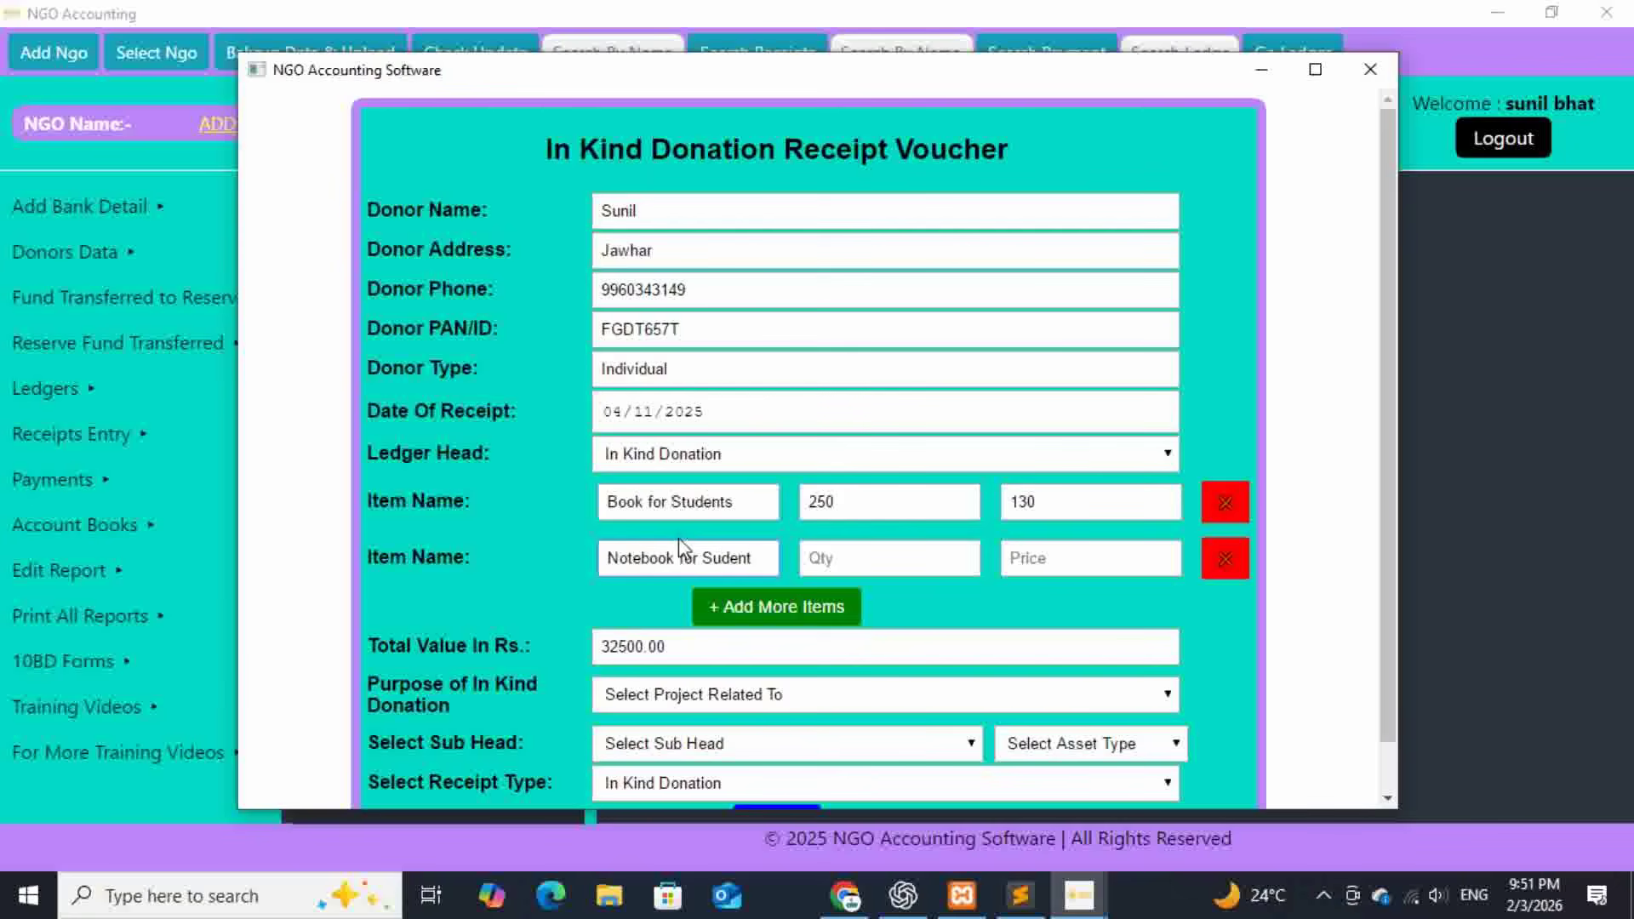
pyautogui.click(874, 564)
pyautogui.write('500')
pyautogui.click(1059, 551)
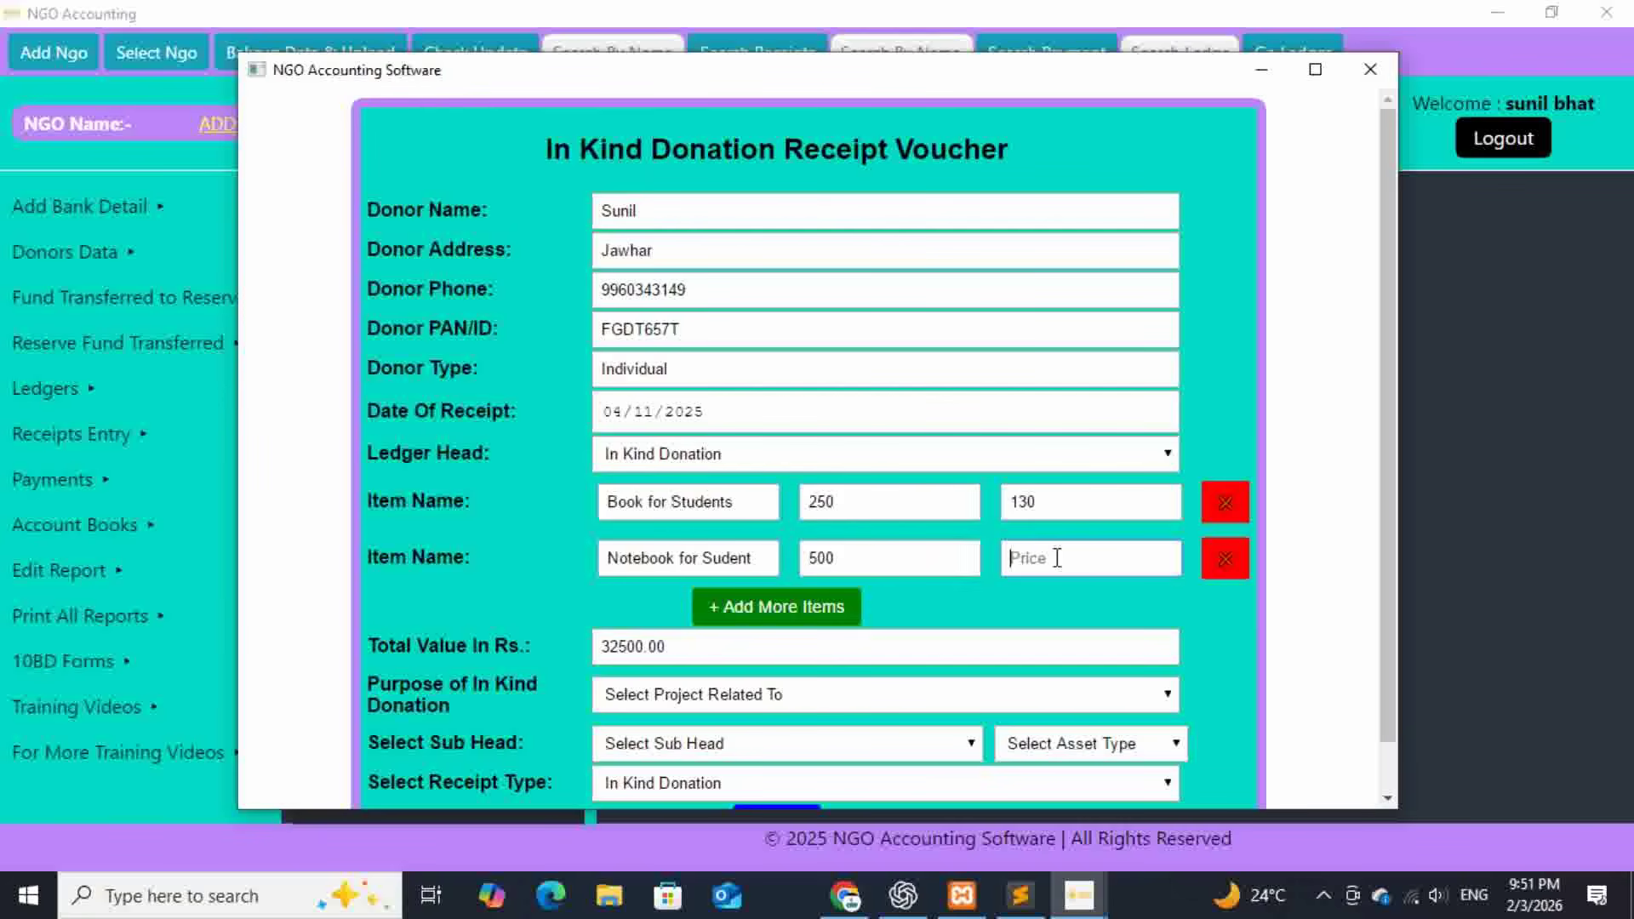
pyautogui.write('50')
# - Set the purpose to For Charitable Objects and submit the receipt
pyautogui.scroll(-1, 967, 606)
pyautogui.click(794, 638)
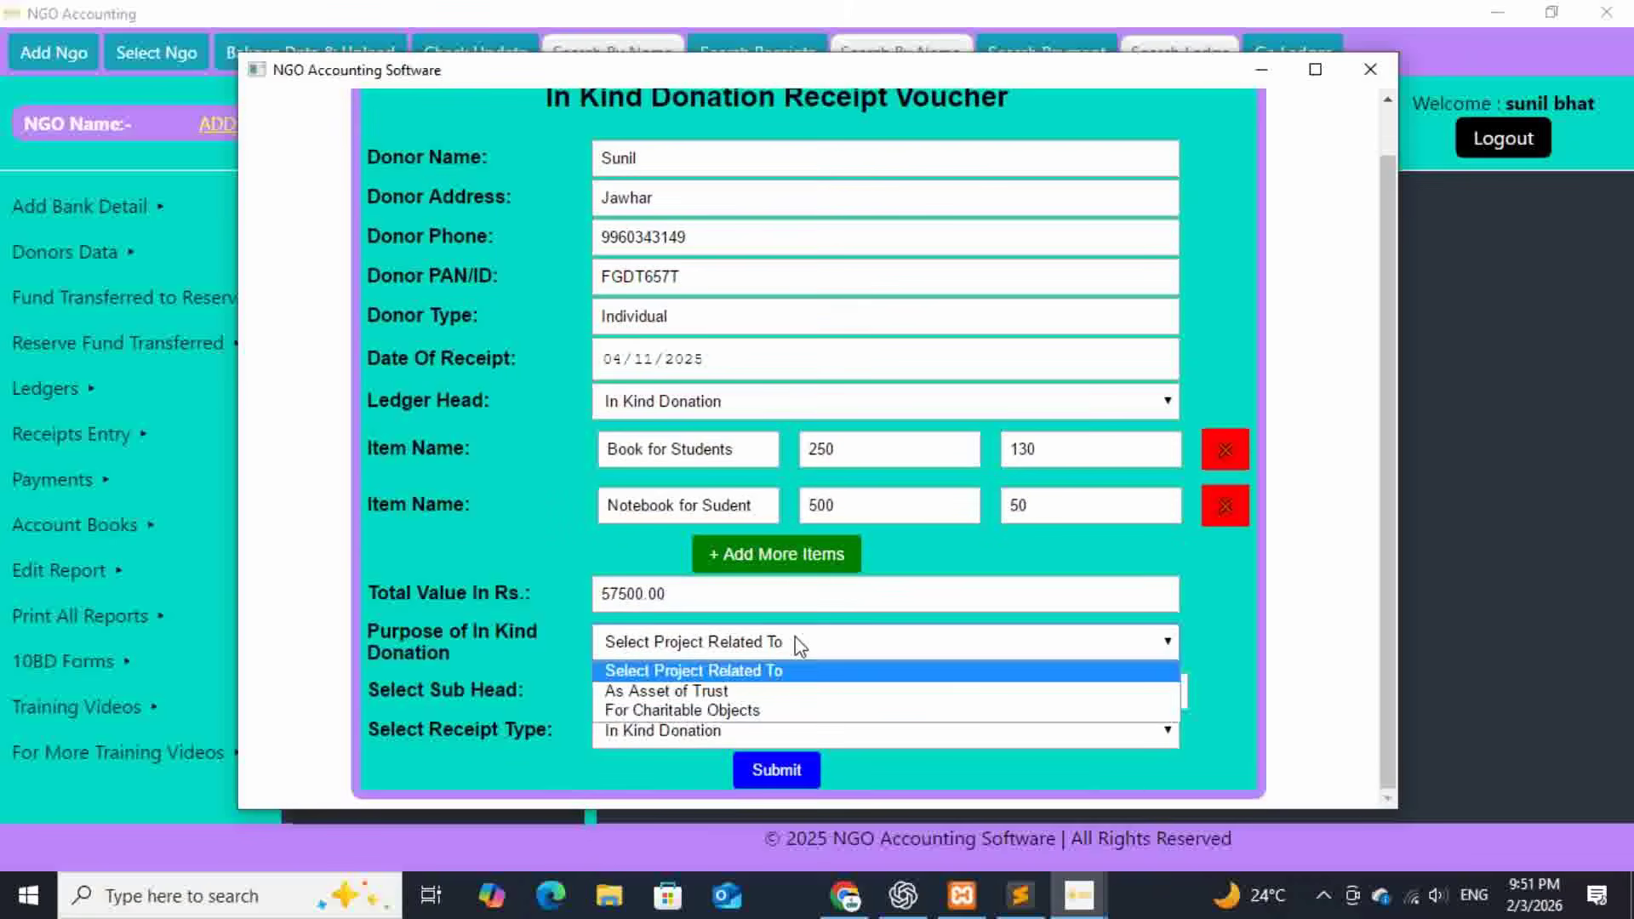
pyautogui.click(728, 710)
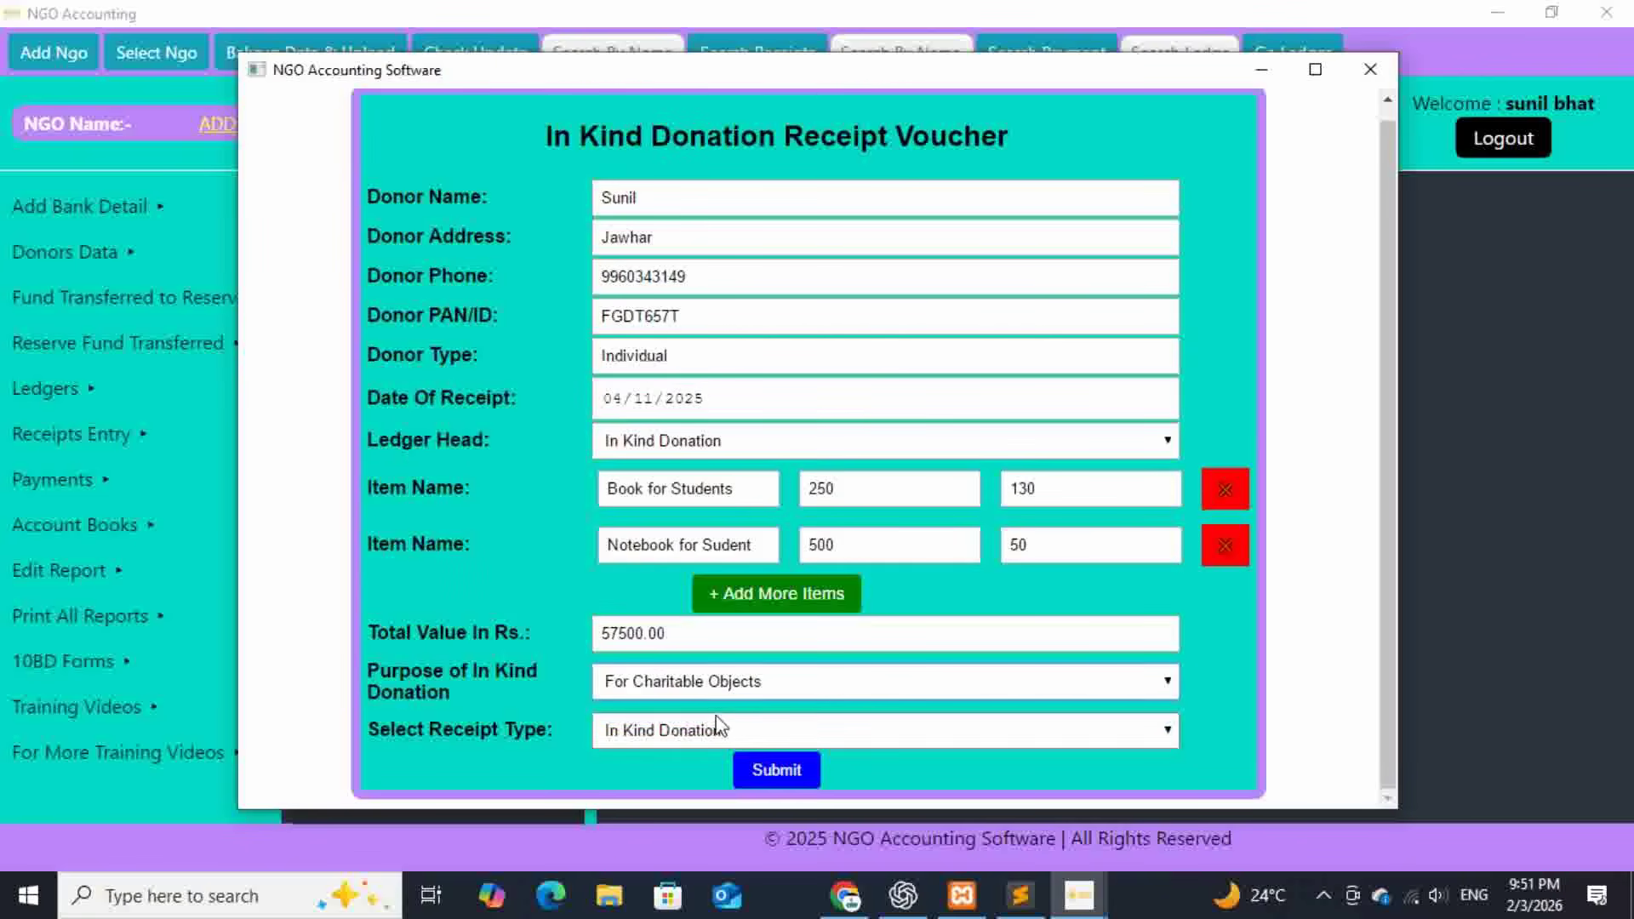
pyautogui.click(809, 769)
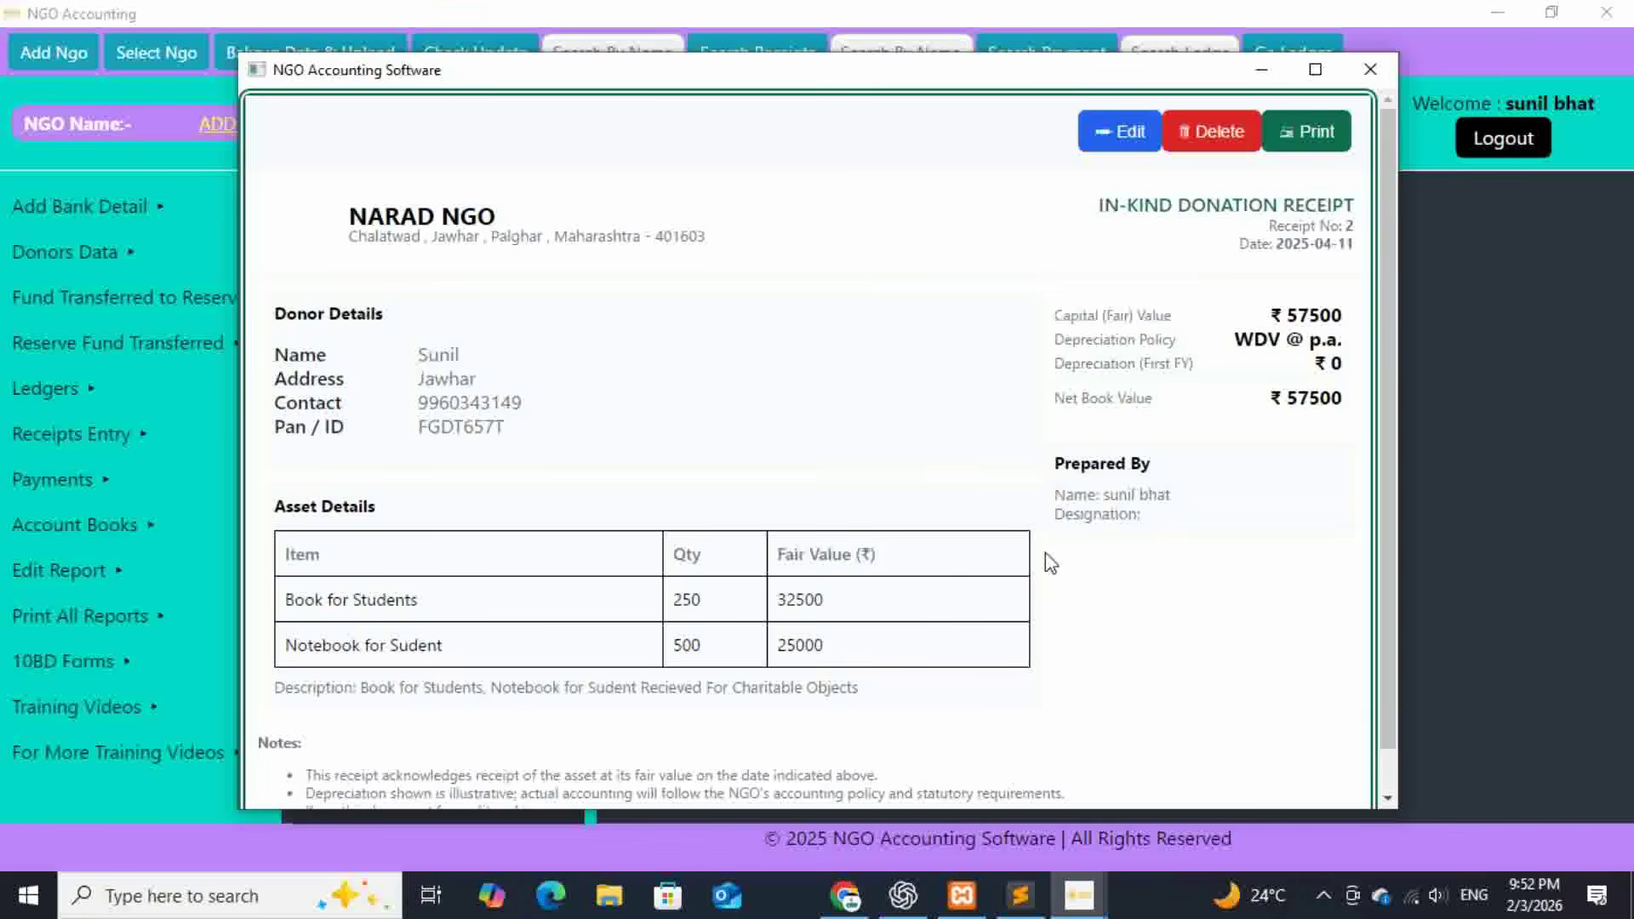
# - Check the ₹57500 net book value and item fair values, close the receipt, and open the reports menu
pyautogui.moveTo(1343, 398); pyautogui.dragTo(1288, 397)
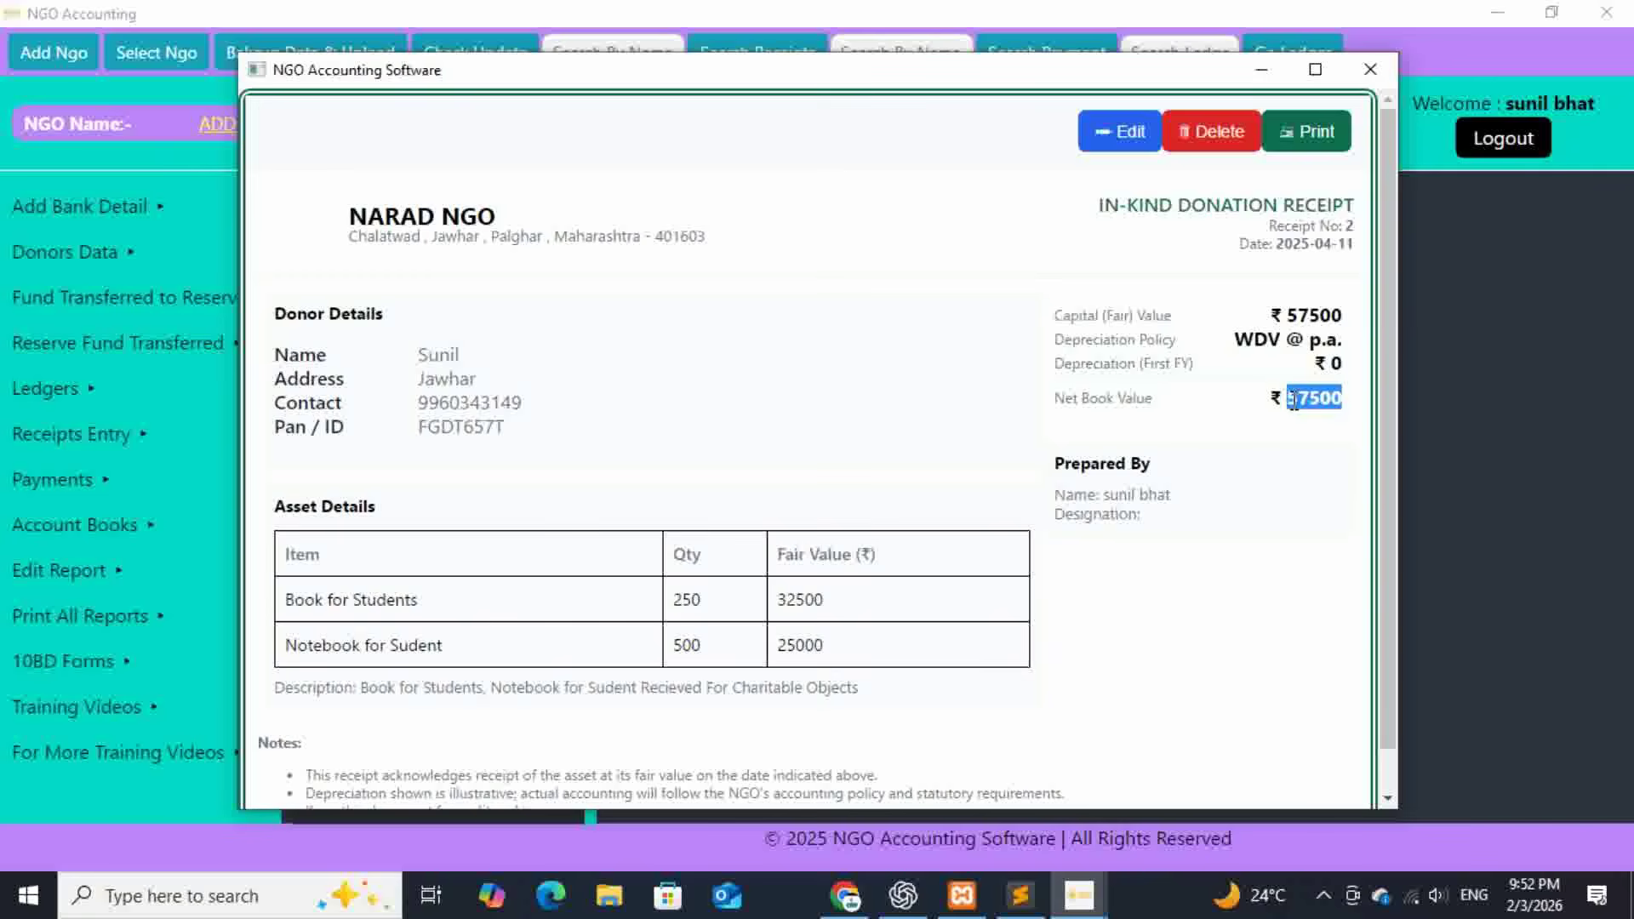
pyautogui.moveTo(826, 646); pyautogui.dragTo(789, 588)
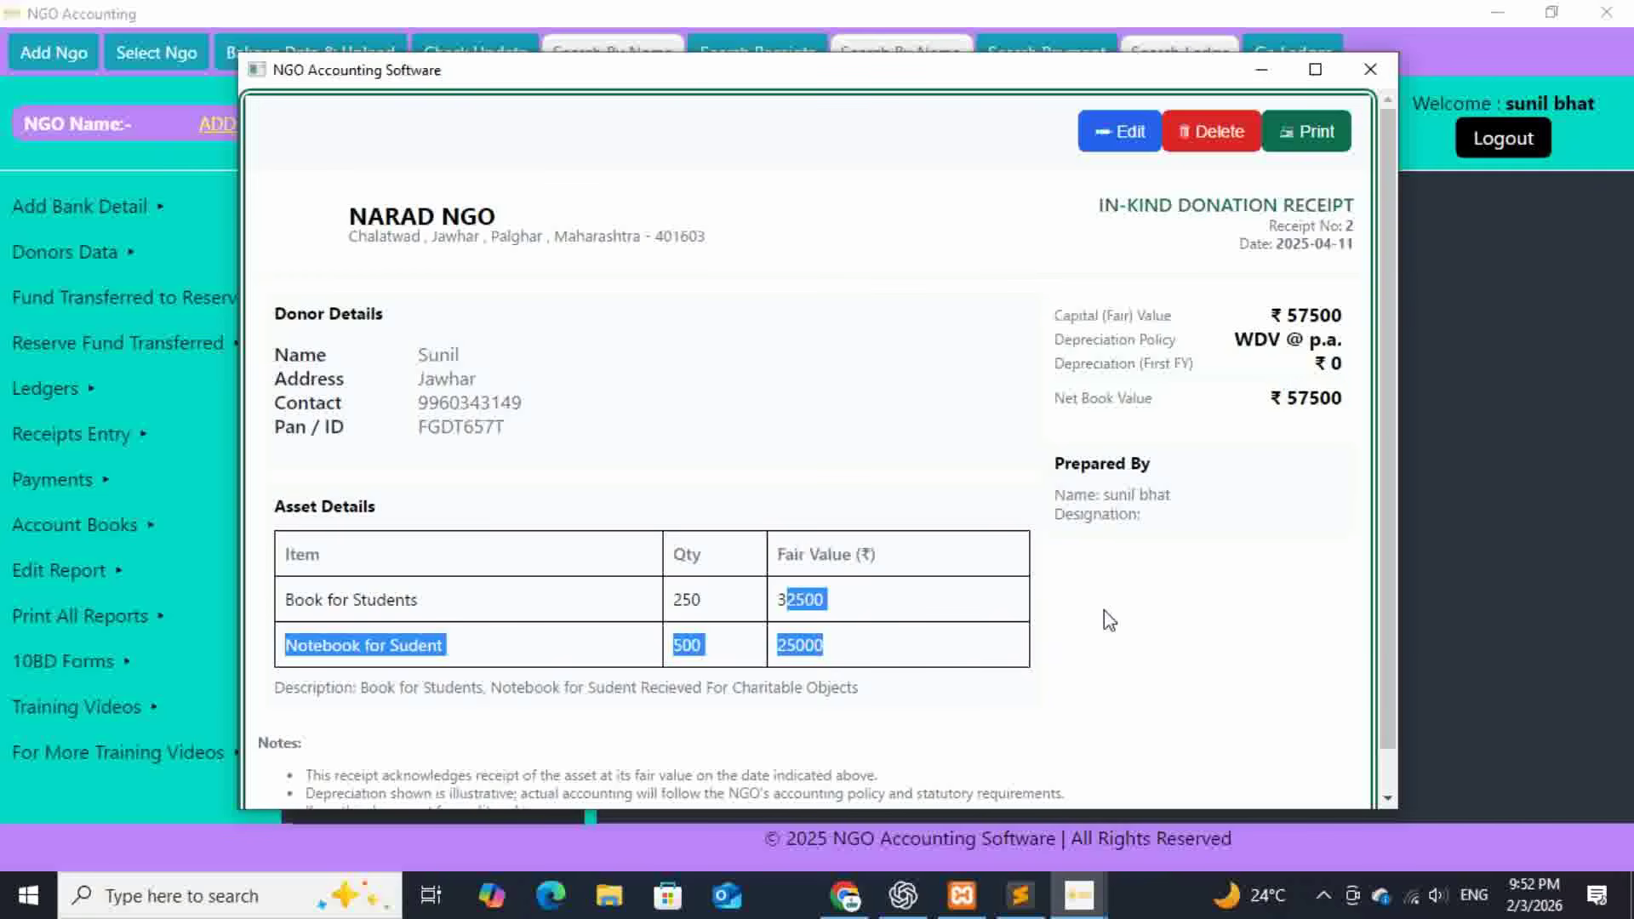
pyautogui.click(1106, 610)
pyautogui.click(1369, 70)
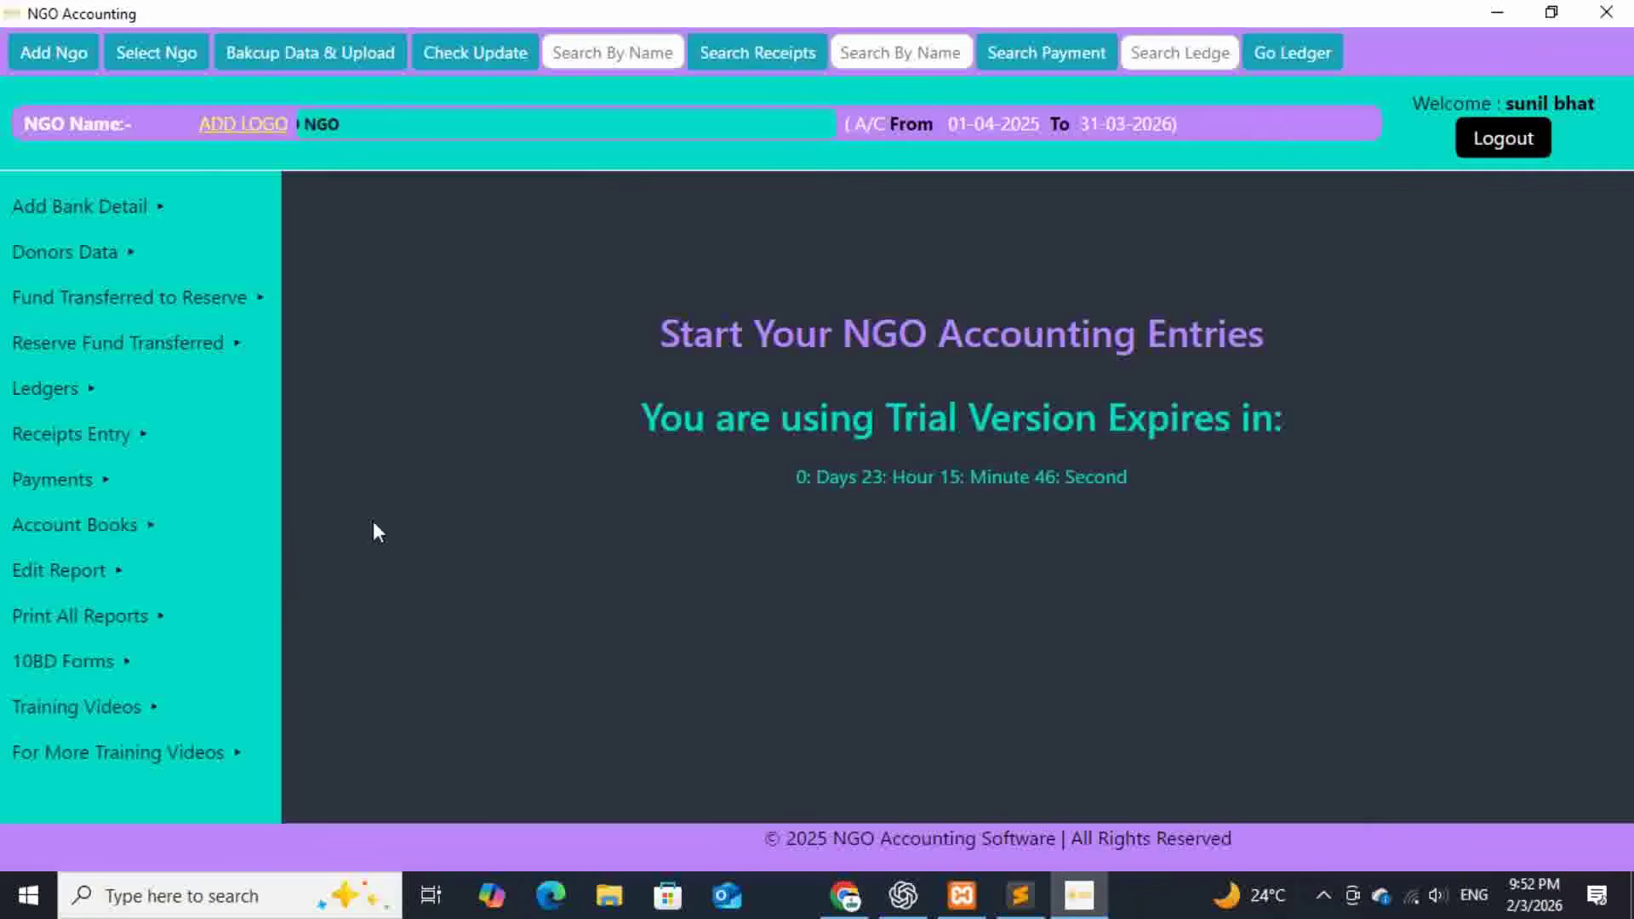
# - Open all year-end reports, dismiss the tallied message, and mark the unutilized in-kind donation amounts
pyautogui.moveTo(85, 616)
pyautogui.click(379, 206)
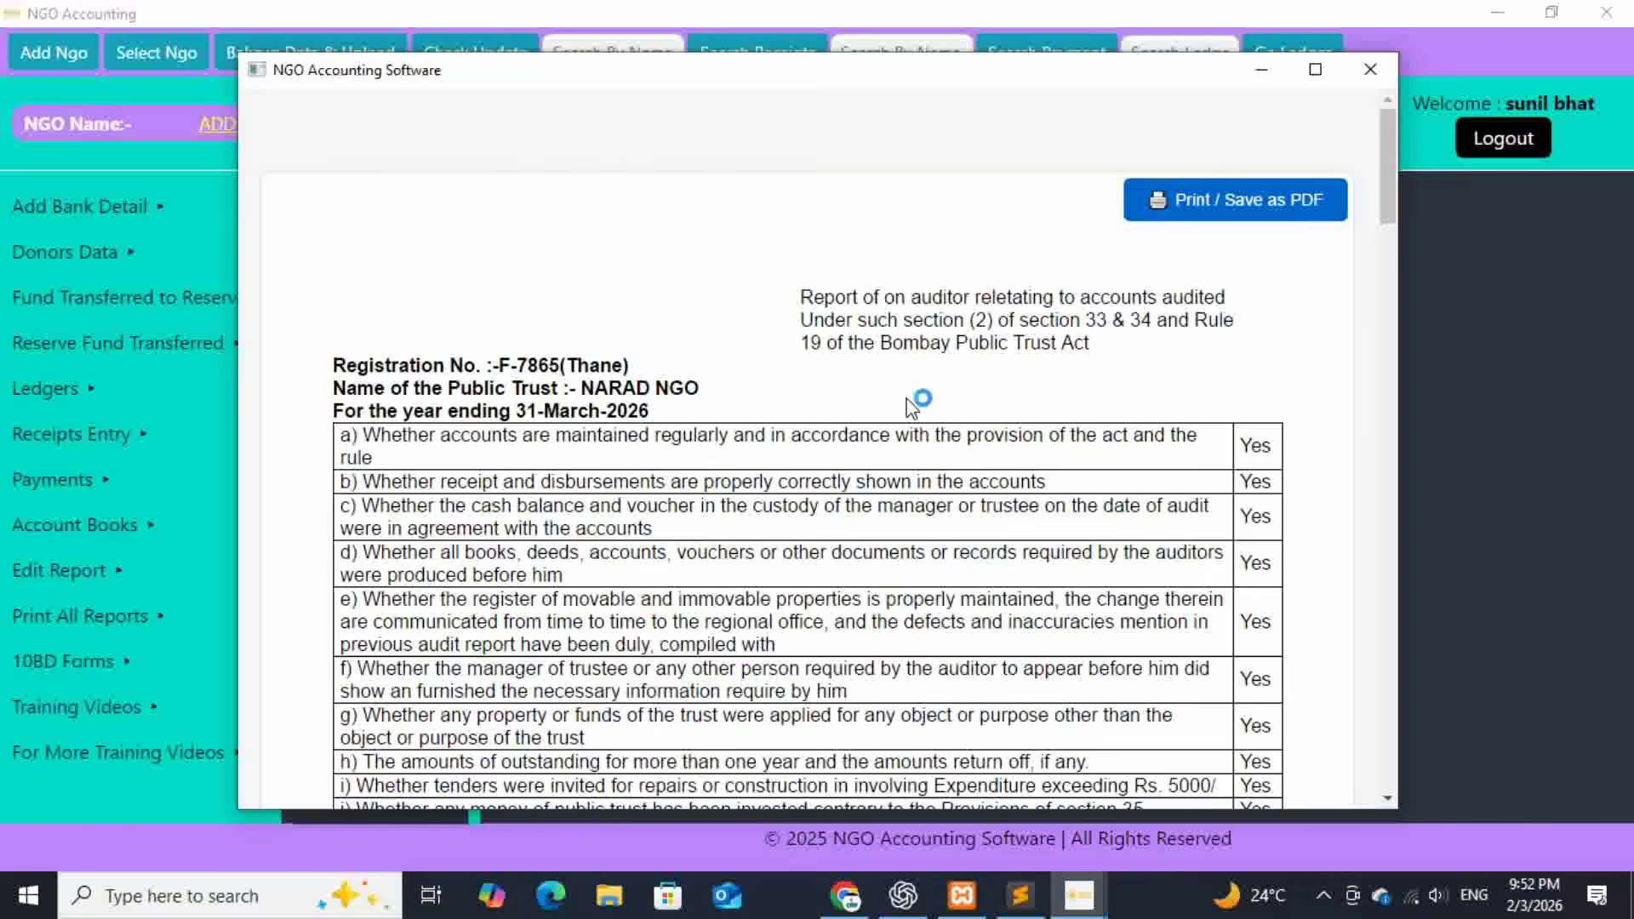
pyautogui.click(822, 566)
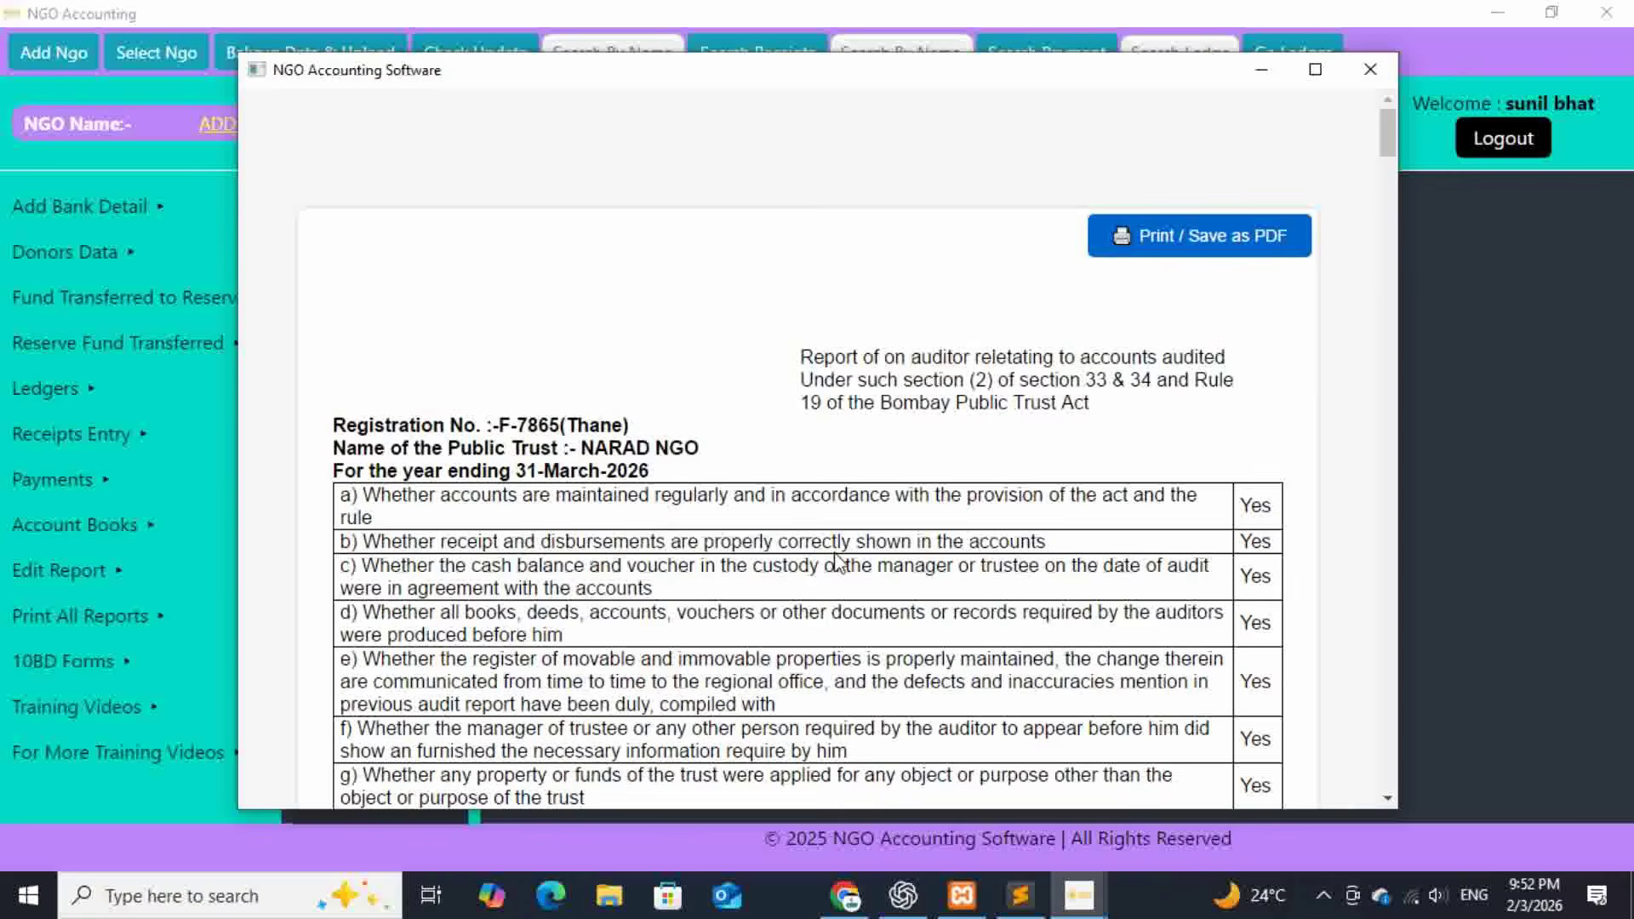
pyautogui.scroll(-15, 978, 489)
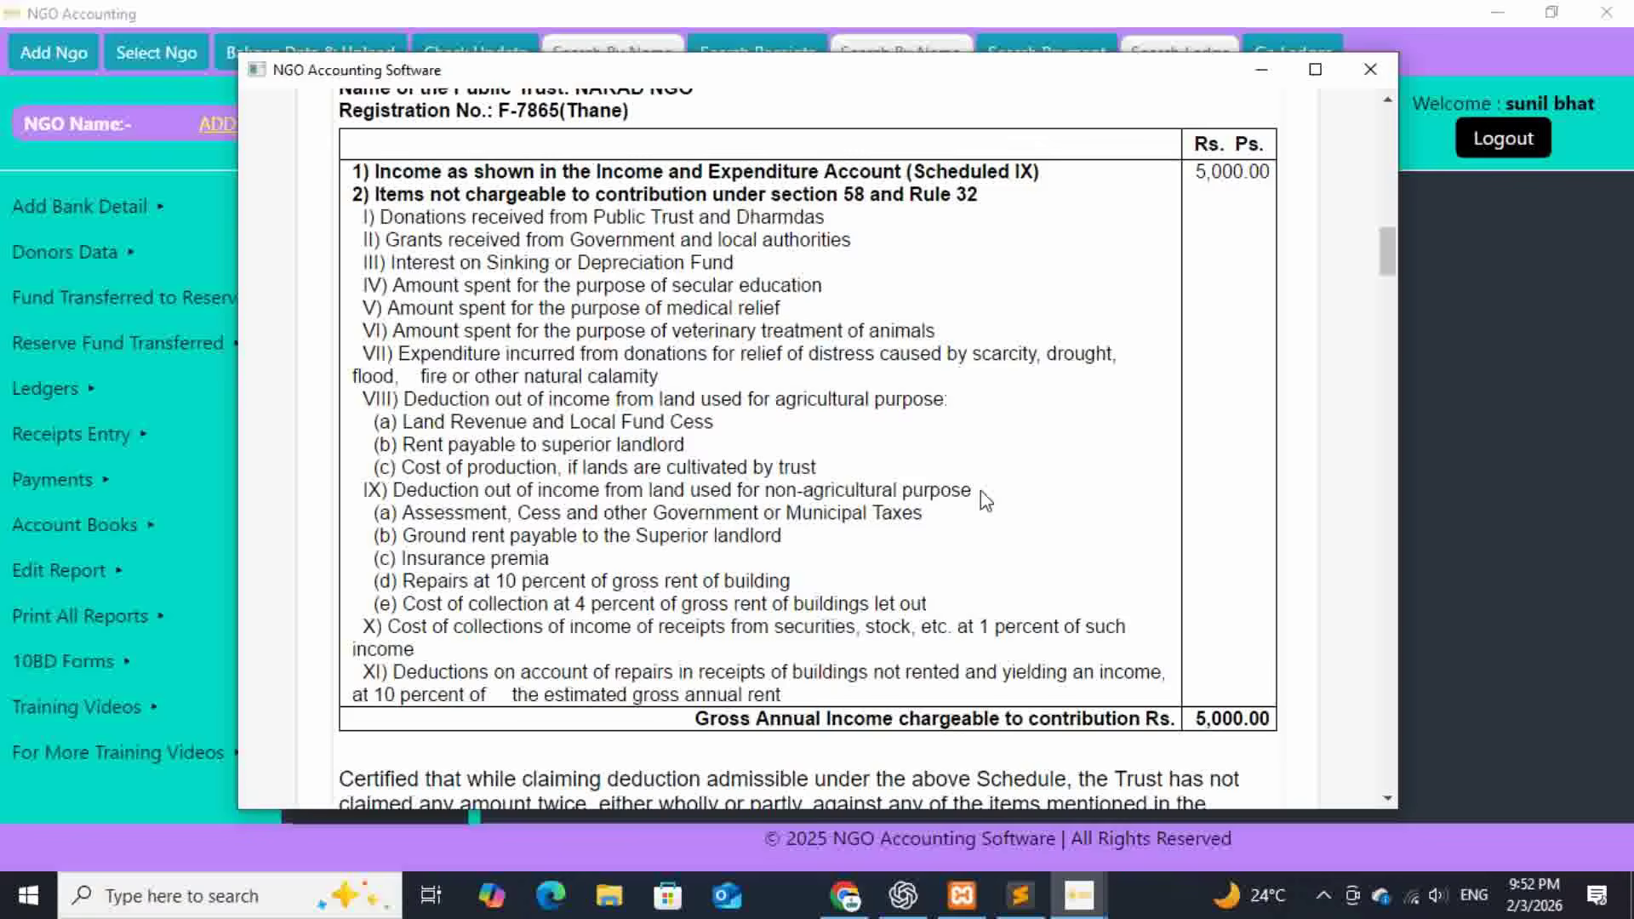
pyautogui.scroll(-20, 980, 490)
pyautogui.scroll(-15, 985, 501)
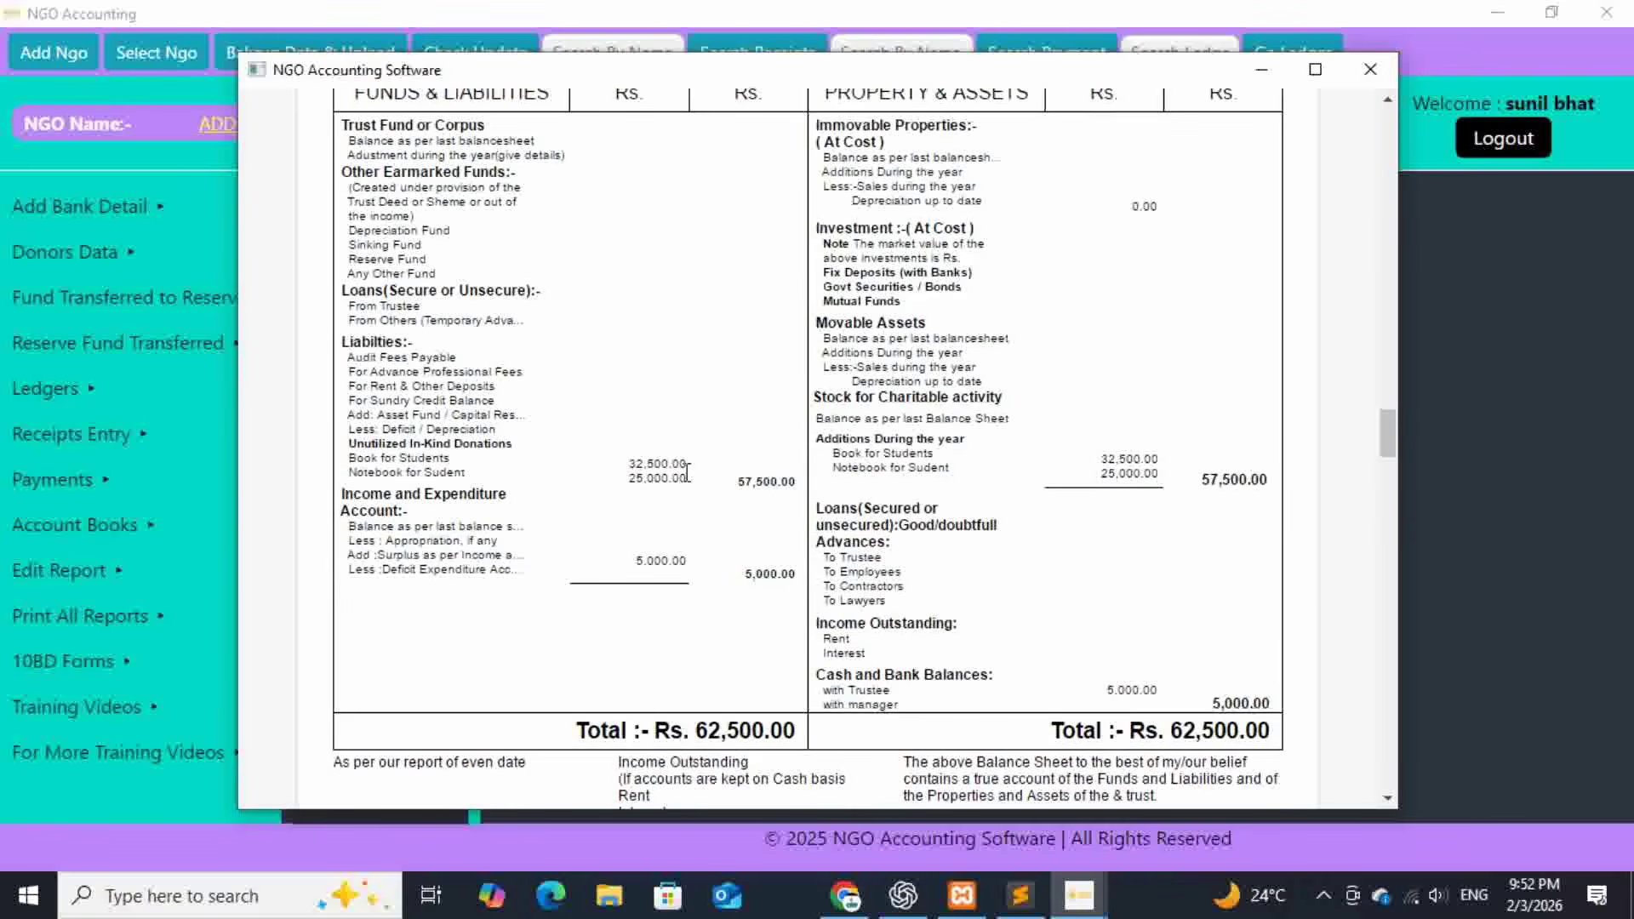
pyautogui.tripleClick(678, 464)
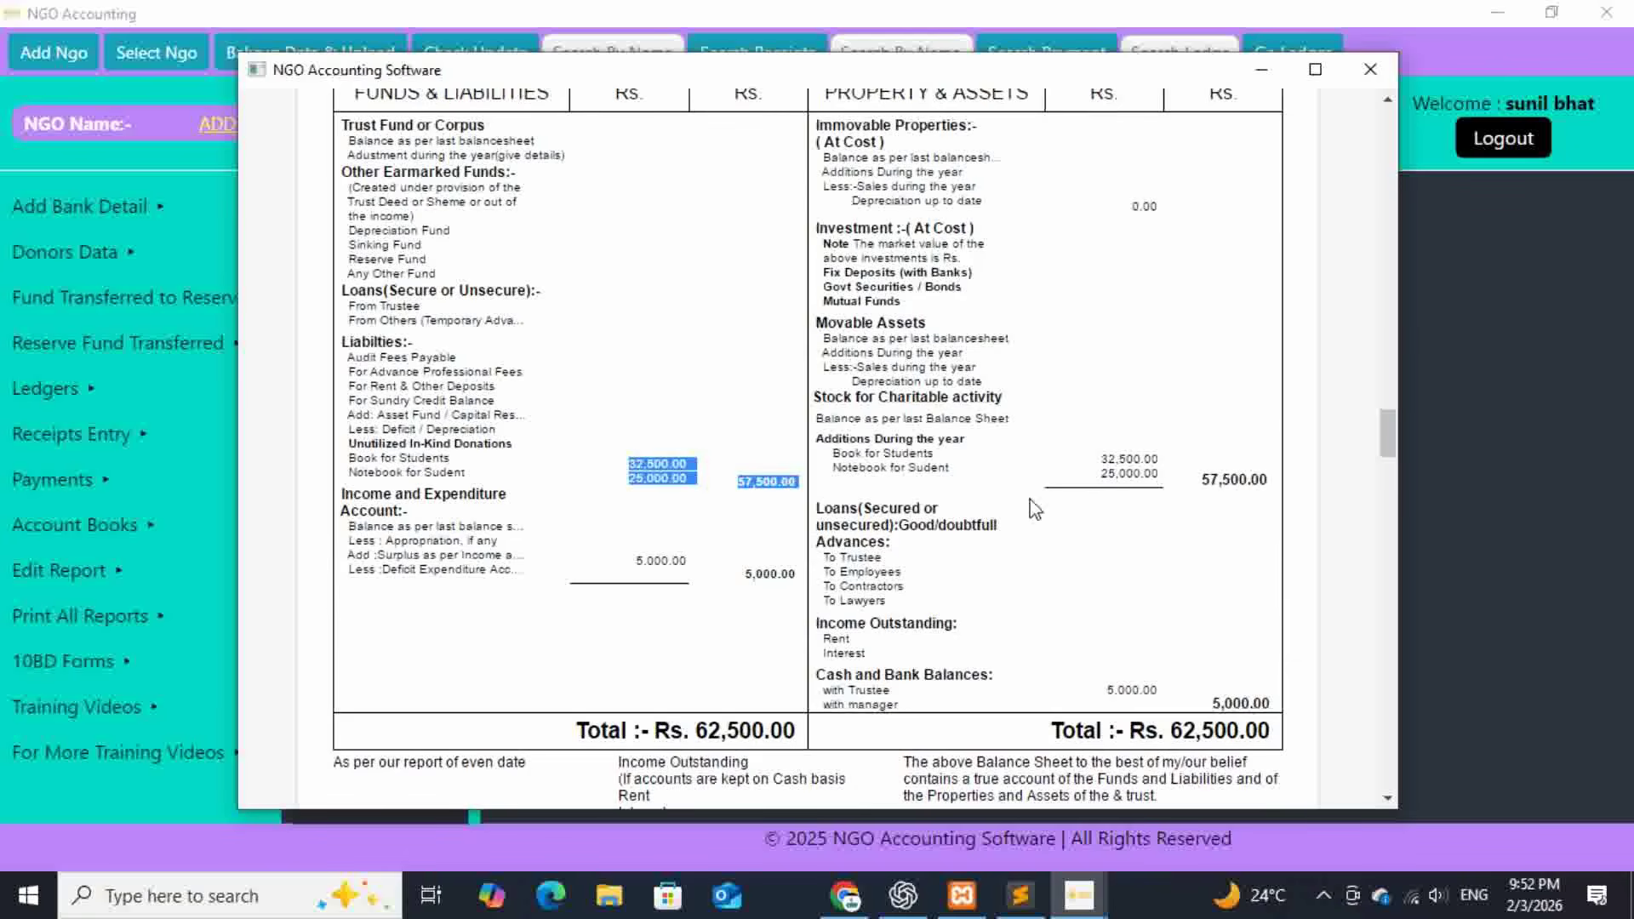
pyautogui.click(1166, 479)
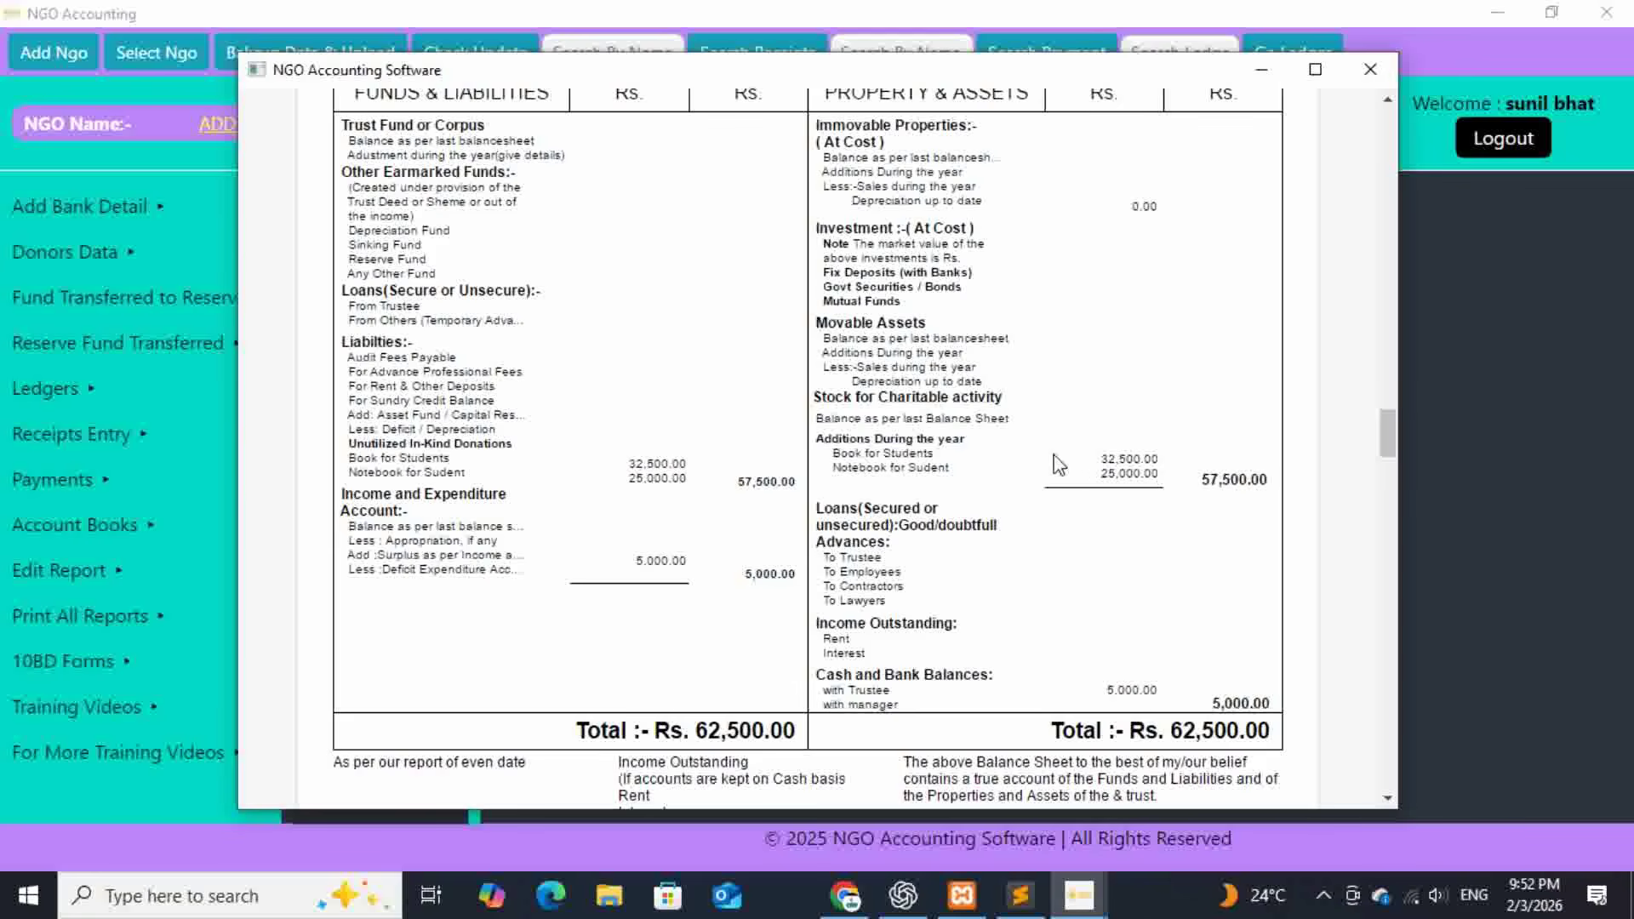
# - Mark the stock additions and liability amounts, then highlight the In-Kind Donation Register's item description and title
pyautogui.moveTo(1096, 458); pyautogui.dragTo(1207, 468)
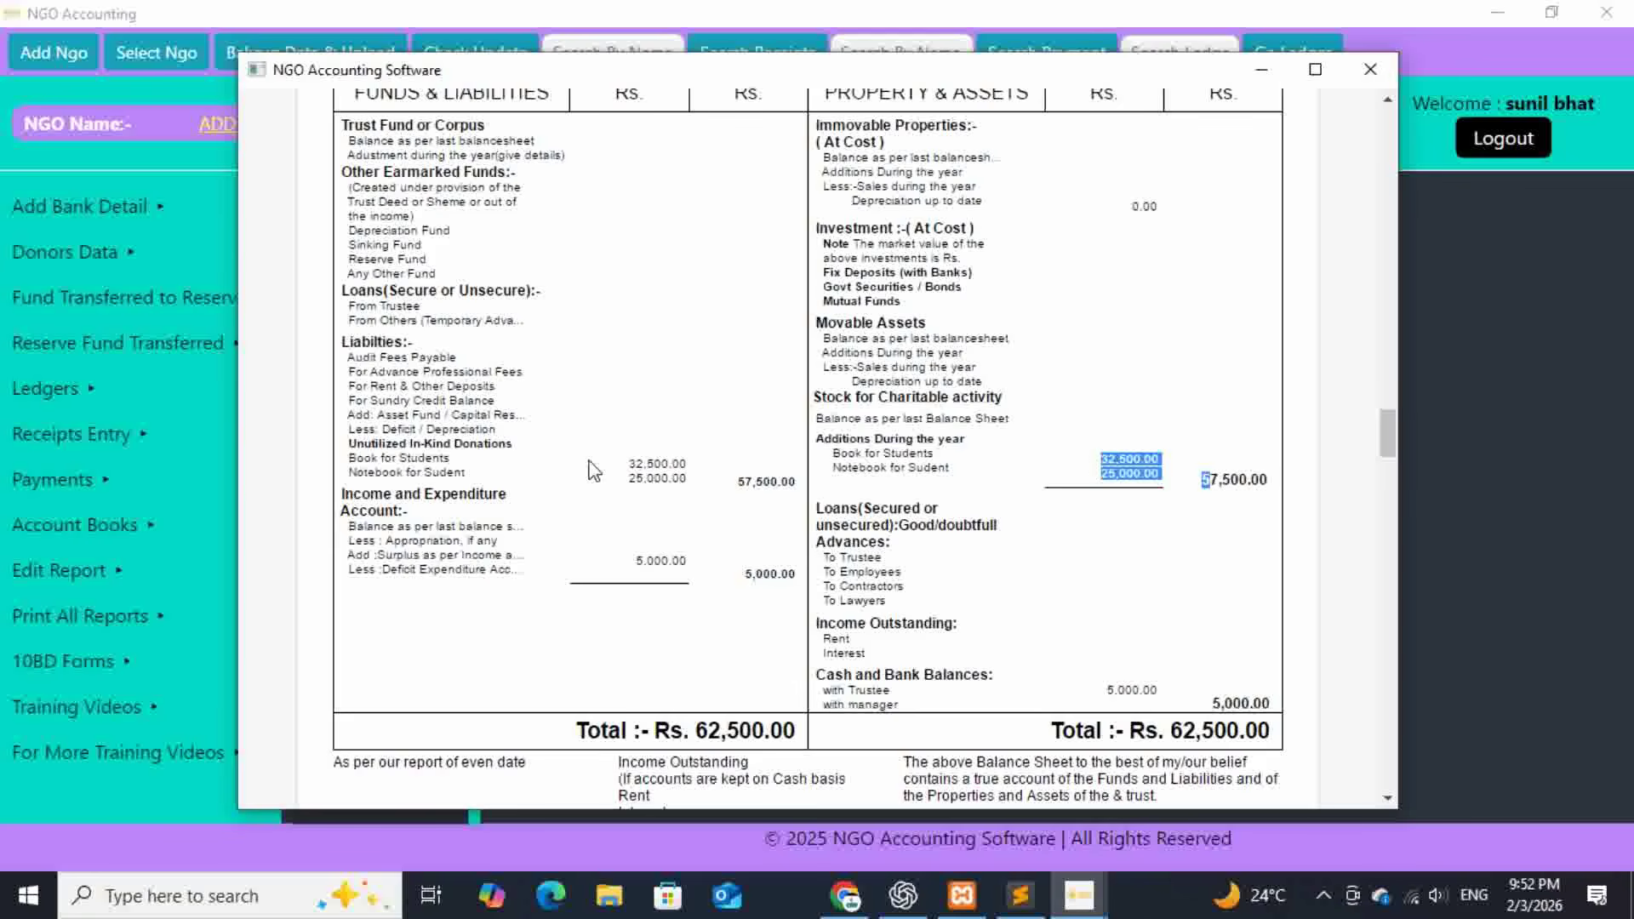
pyautogui.moveTo(630, 461); pyautogui.dragTo(746, 476)
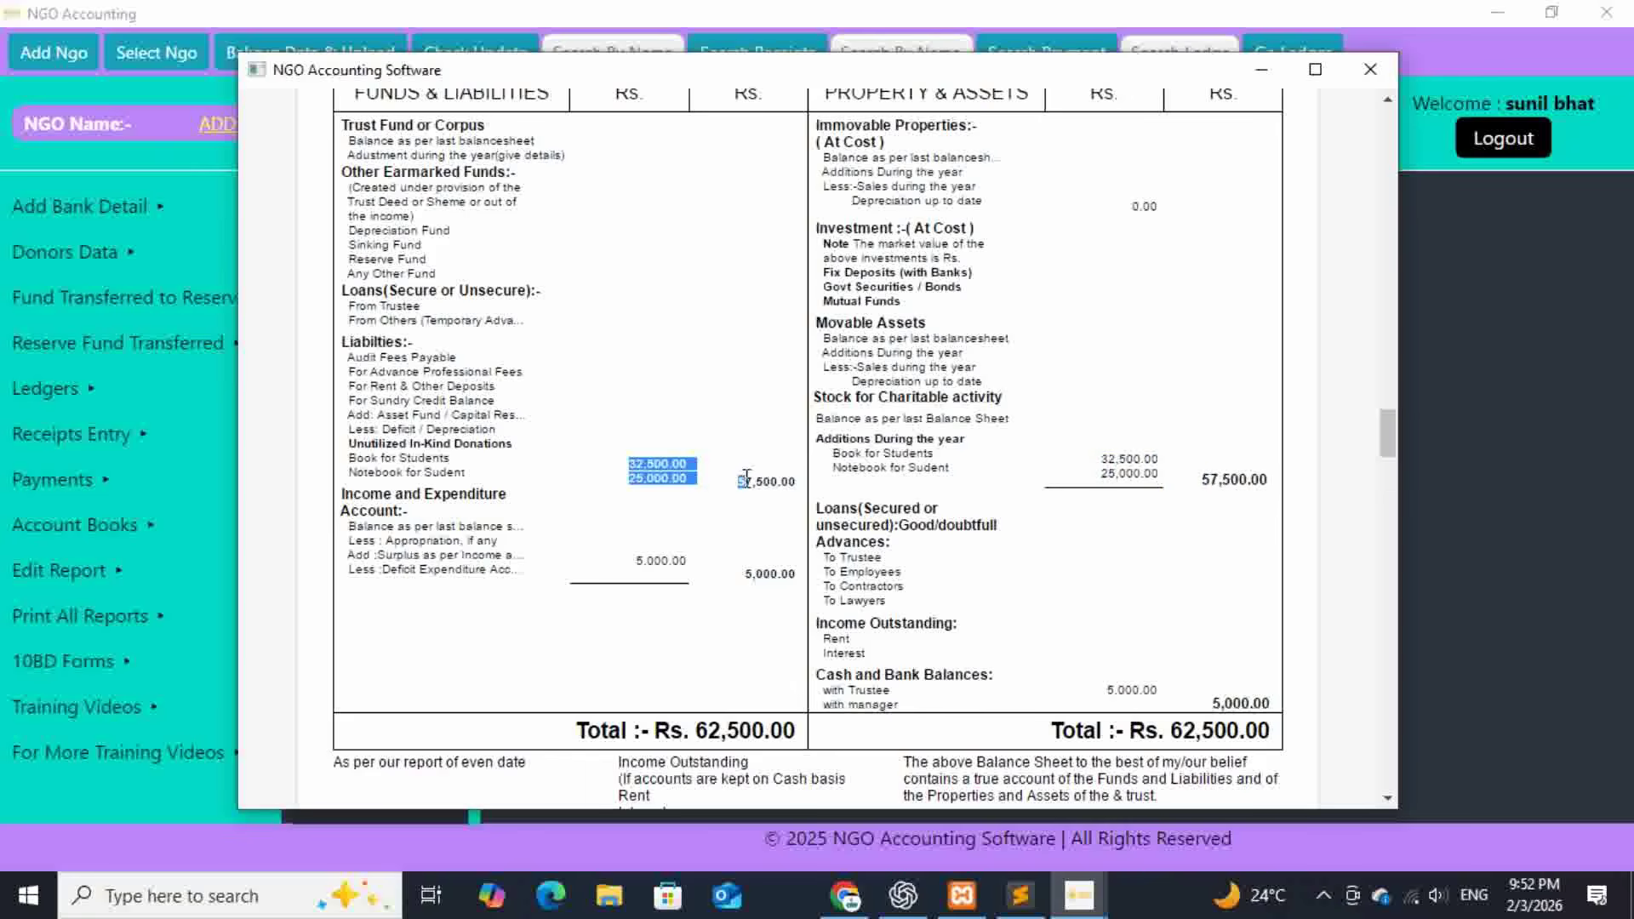
pyautogui.click(746, 476)
pyautogui.scroll(-3, 1097, 506)
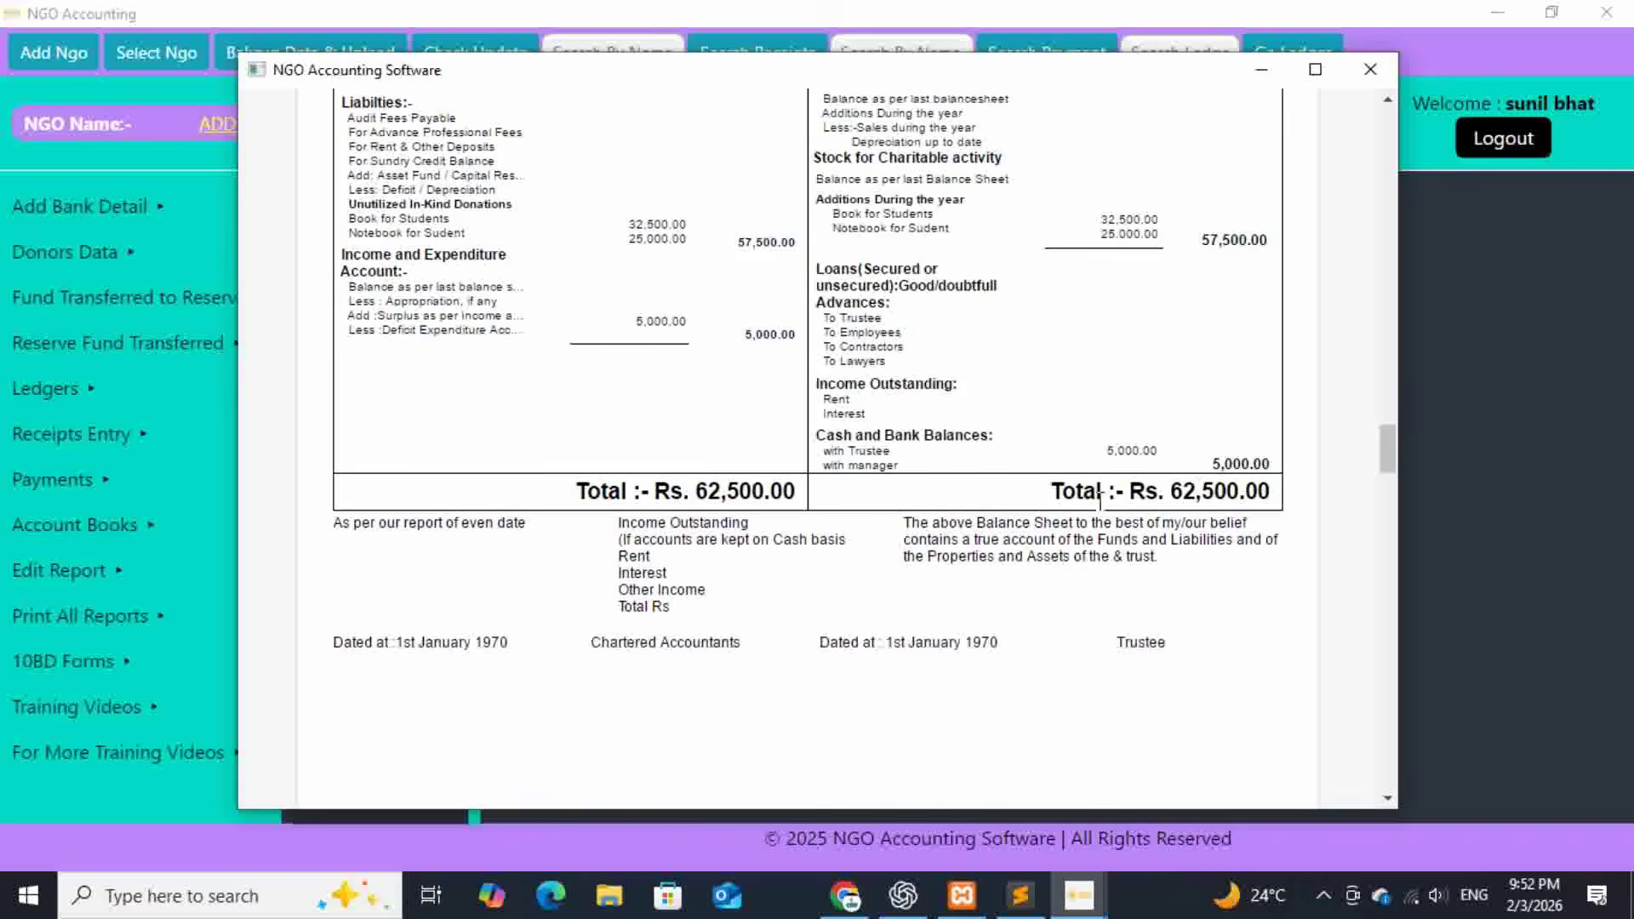
pyautogui.scroll(1, 1098, 504)
pyautogui.scroll(-20, 1097, 506)
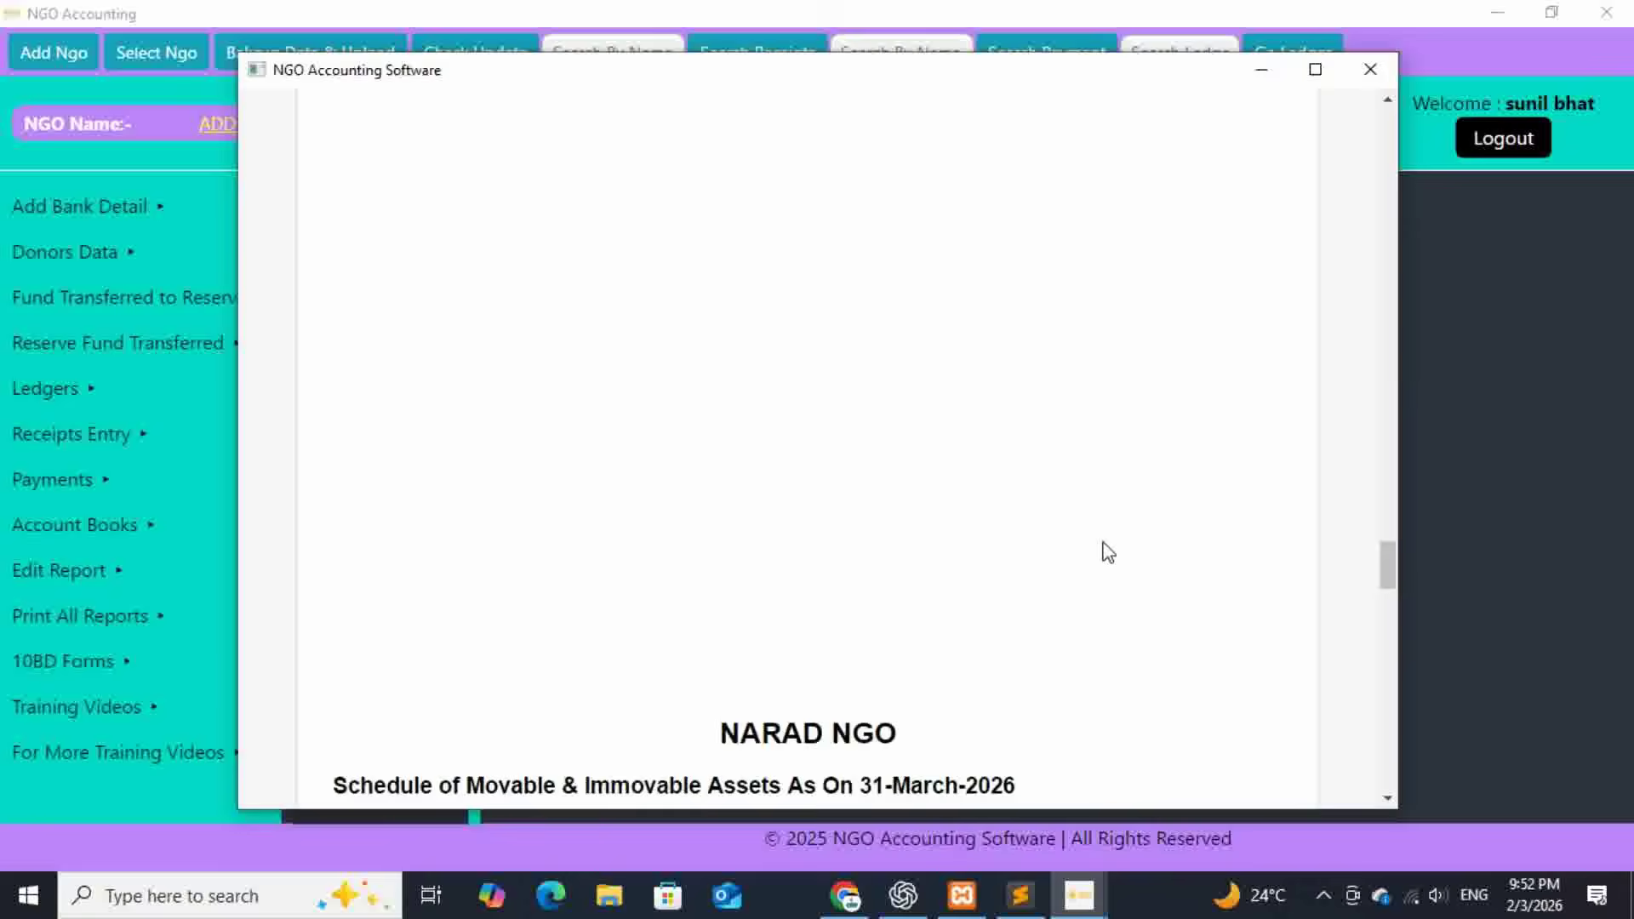
pyautogui.scroll(-15, 1106, 562)
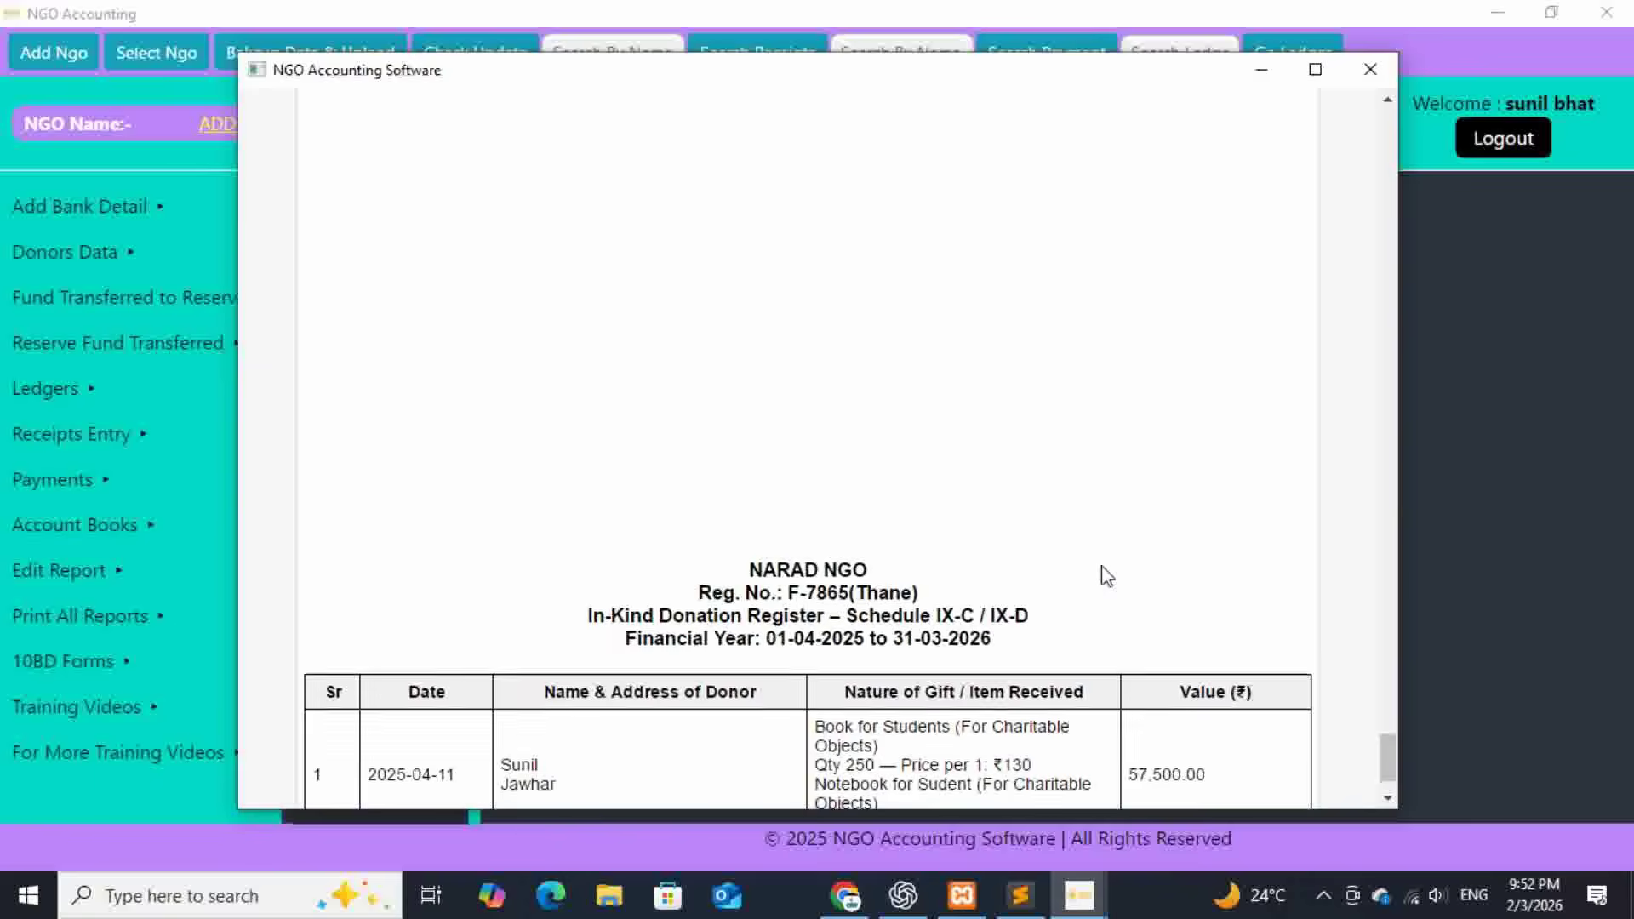
pyautogui.scroll(-1, 1107, 576)
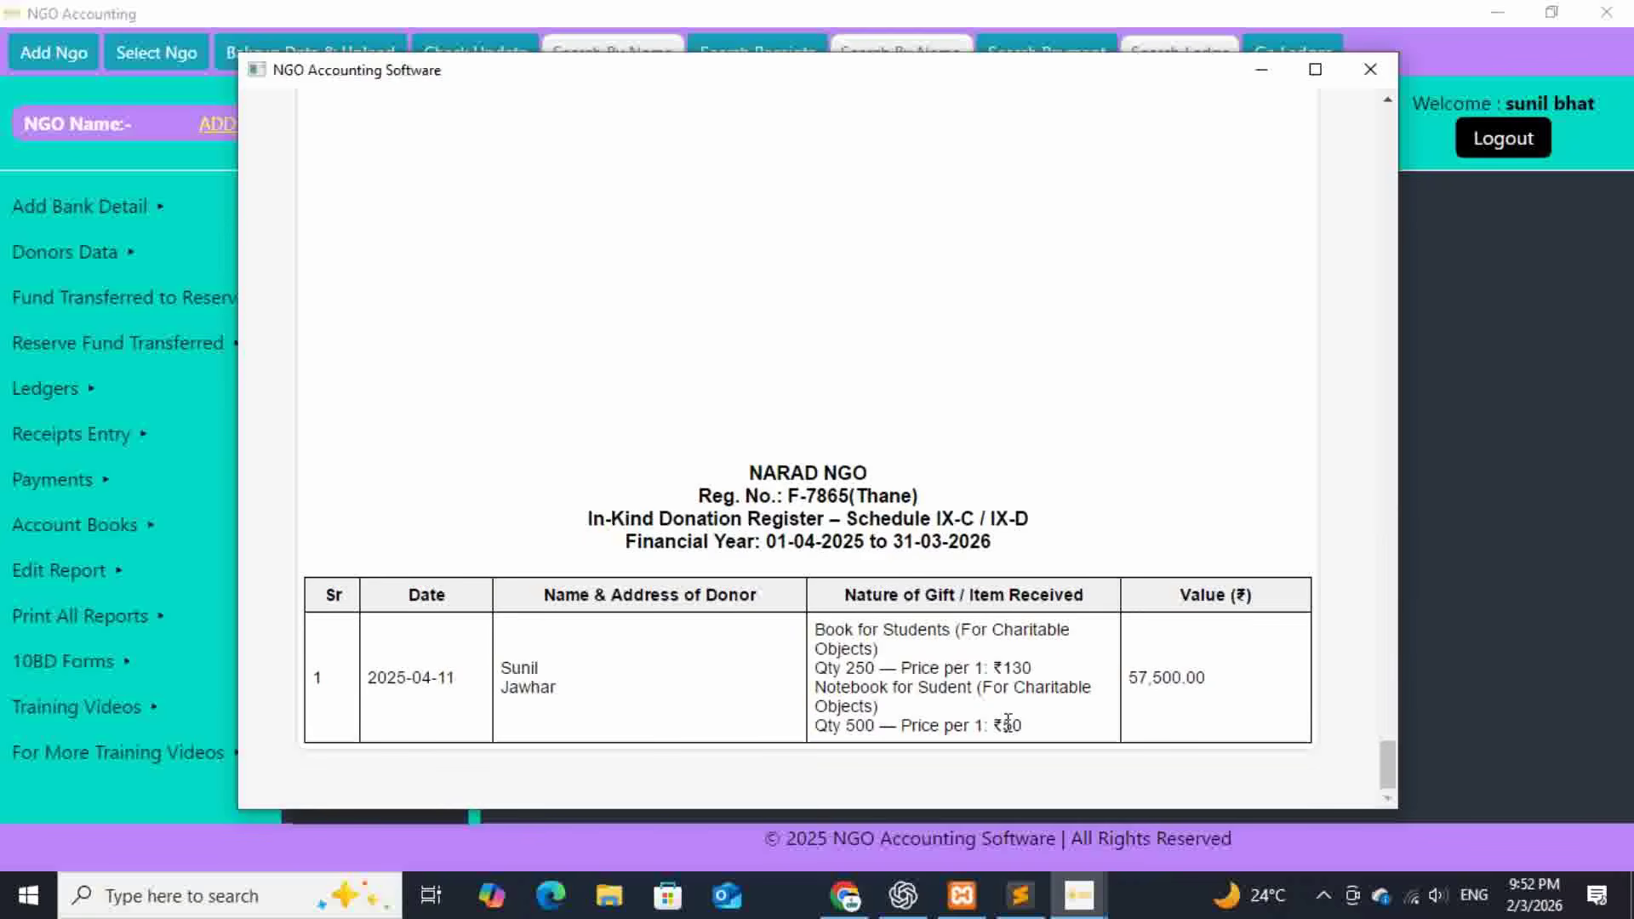
pyautogui.moveTo(1028, 726); pyautogui.dragTo(830, 619)
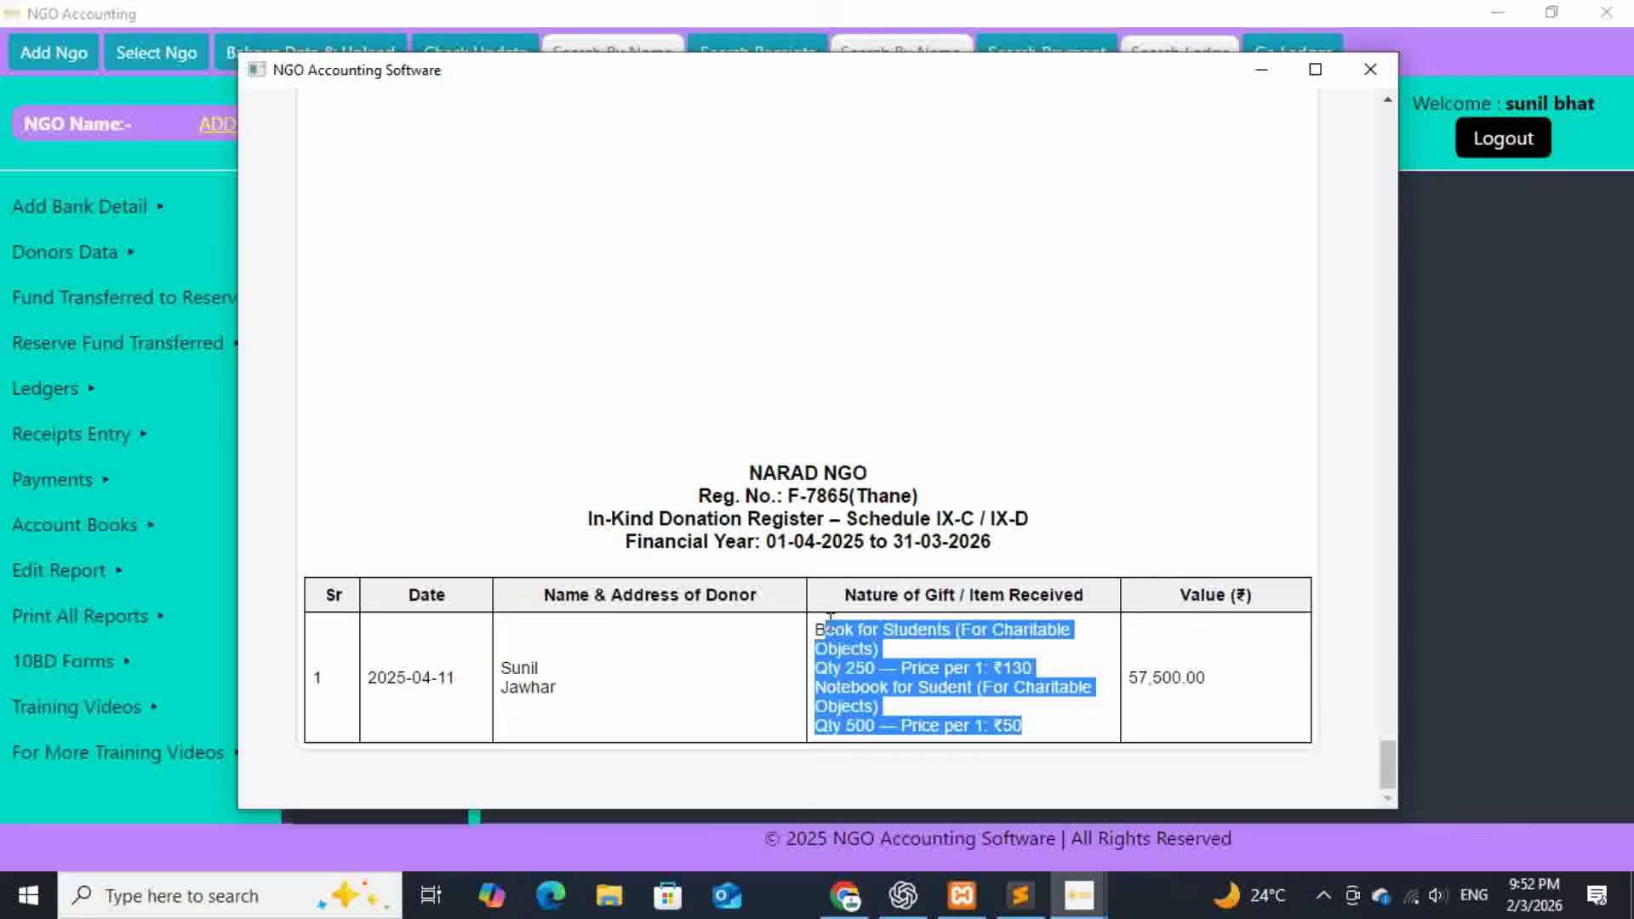
pyautogui.moveTo(585, 521); pyautogui.dragTo(1027, 537)
# - Close the register and start a new In Kind Donation Receipt Entry from Receipts Entry
pyautogui.click(1372, 69)
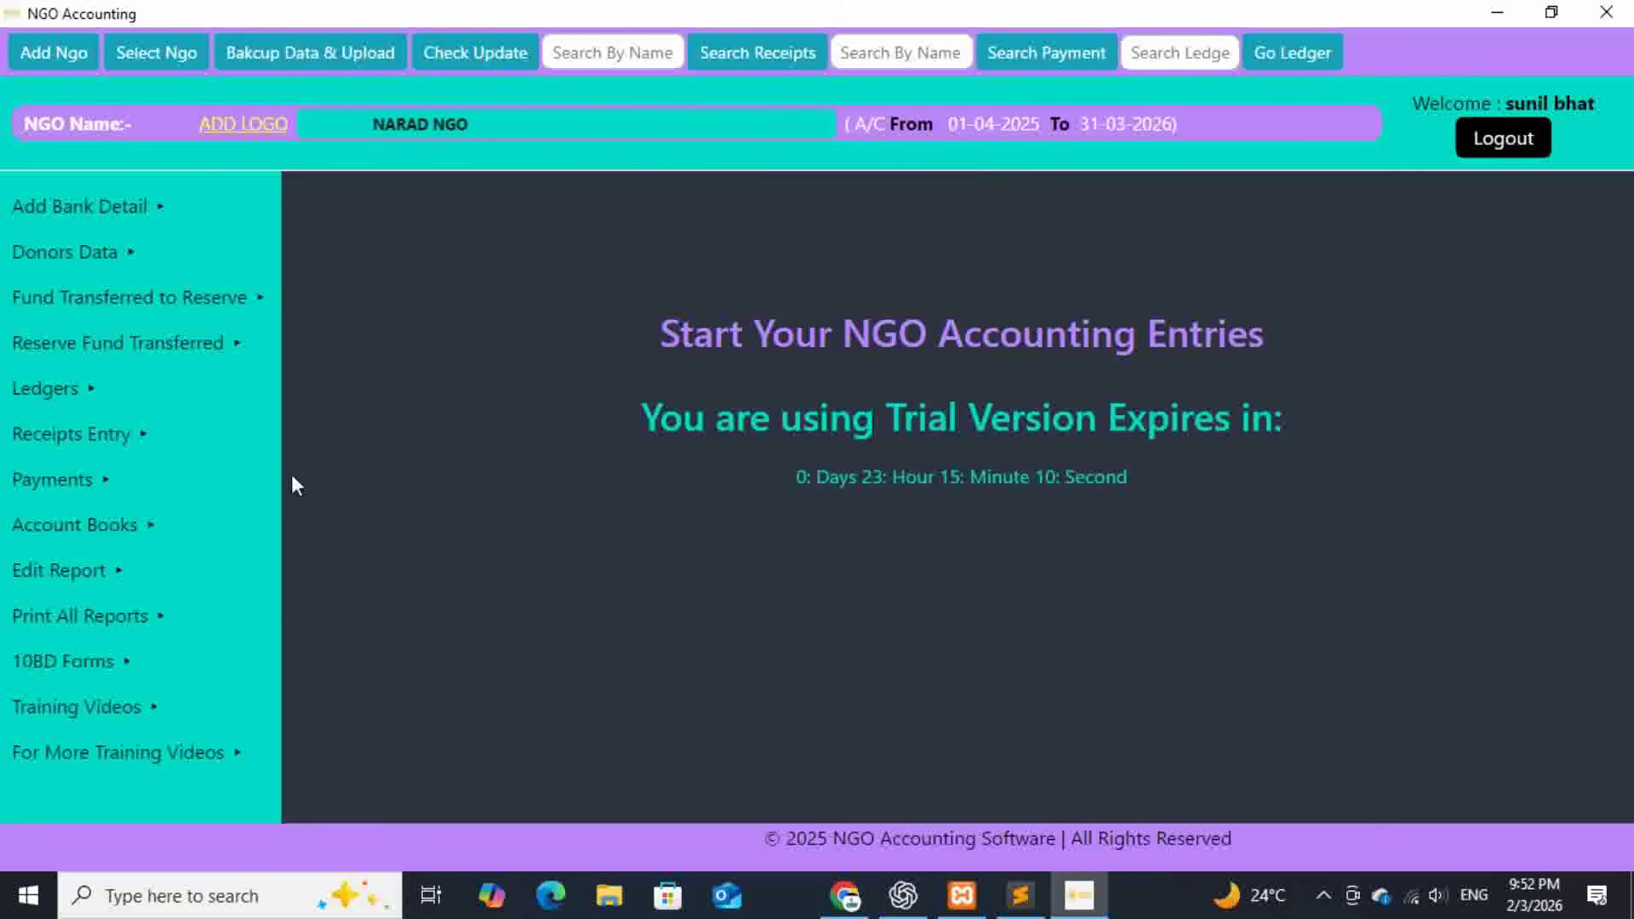
pyautogui.click(157, 459)
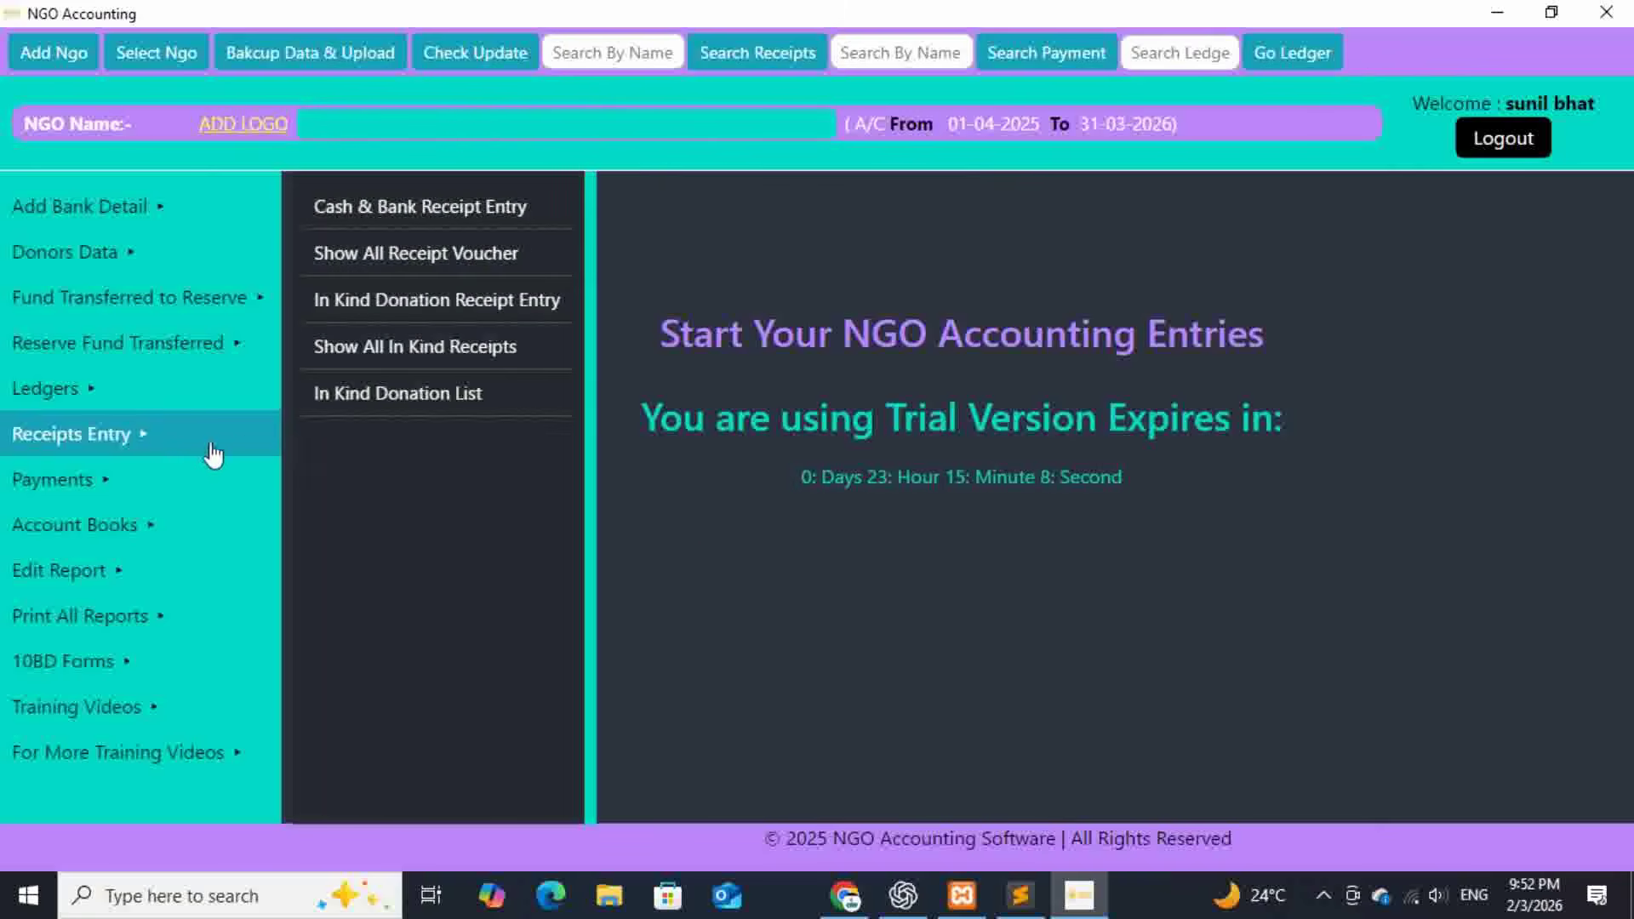
pyautogui.click(385, 299)
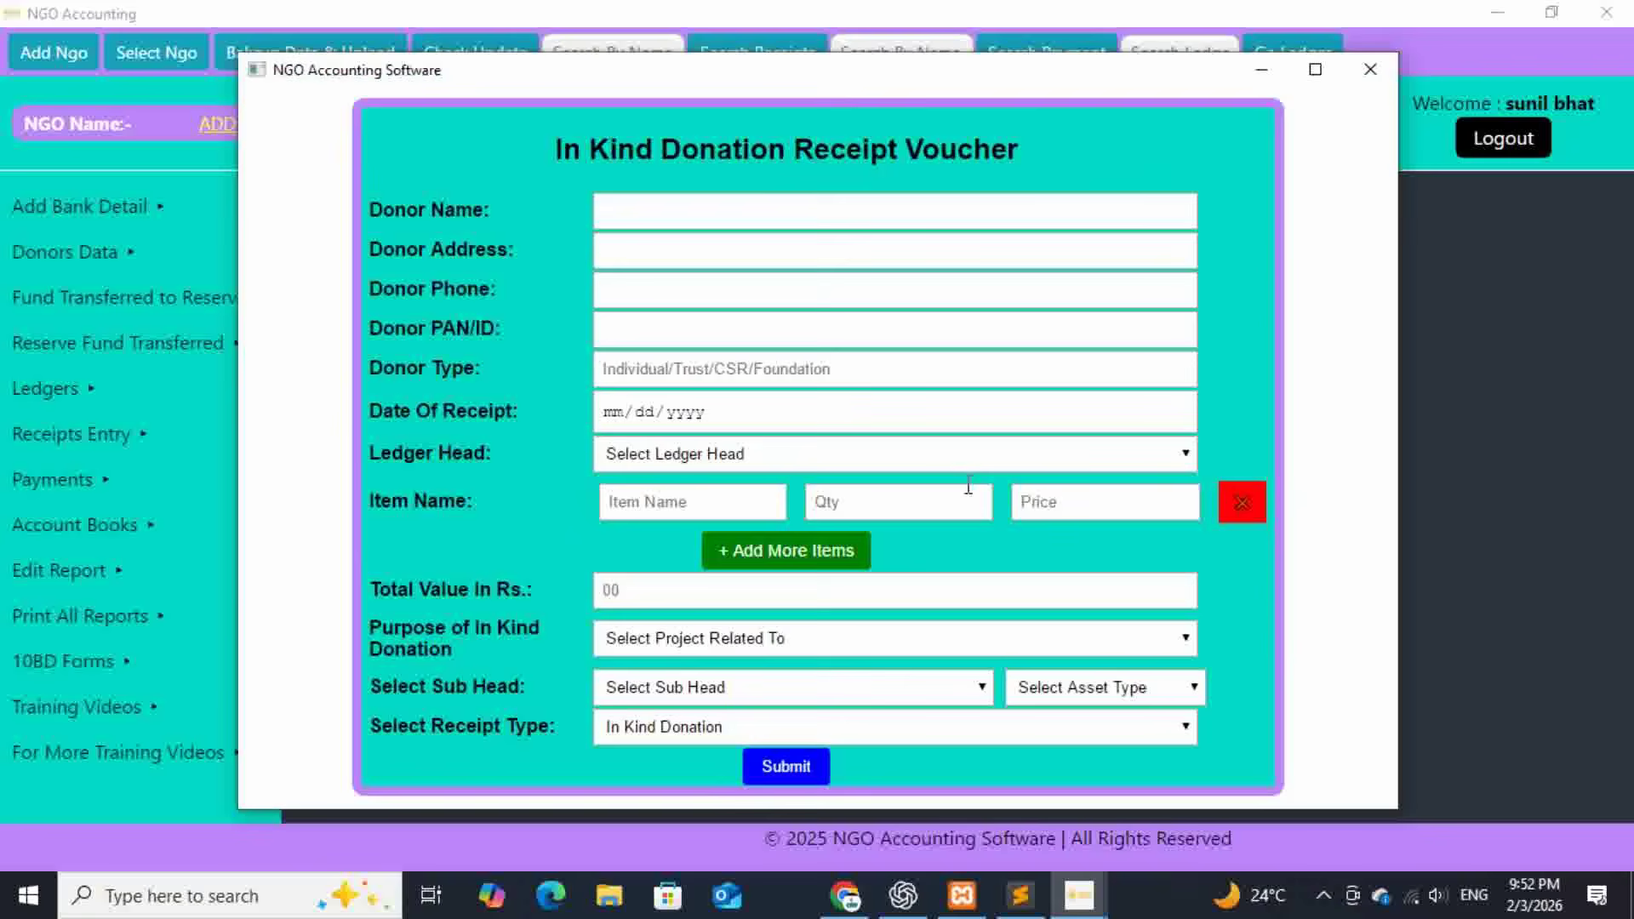
# - Clear the autofilled existing donor's name, address, phone number and donor type
pyautogui.click(682, 207)
pyautogui.write('s')
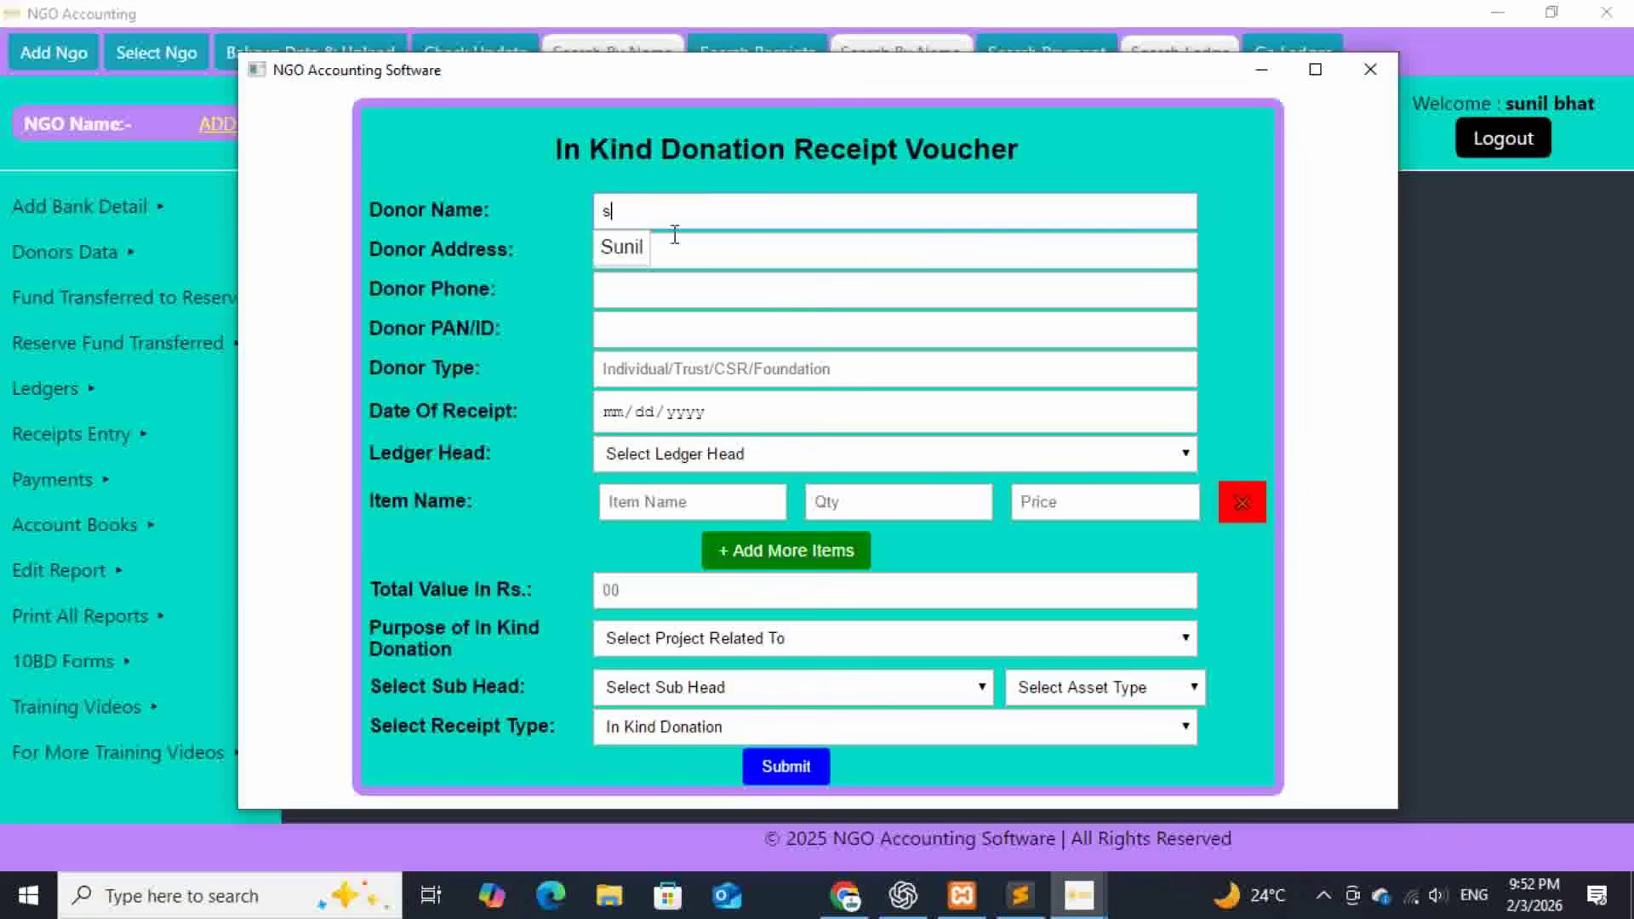
pyautogui.click(627, 248)
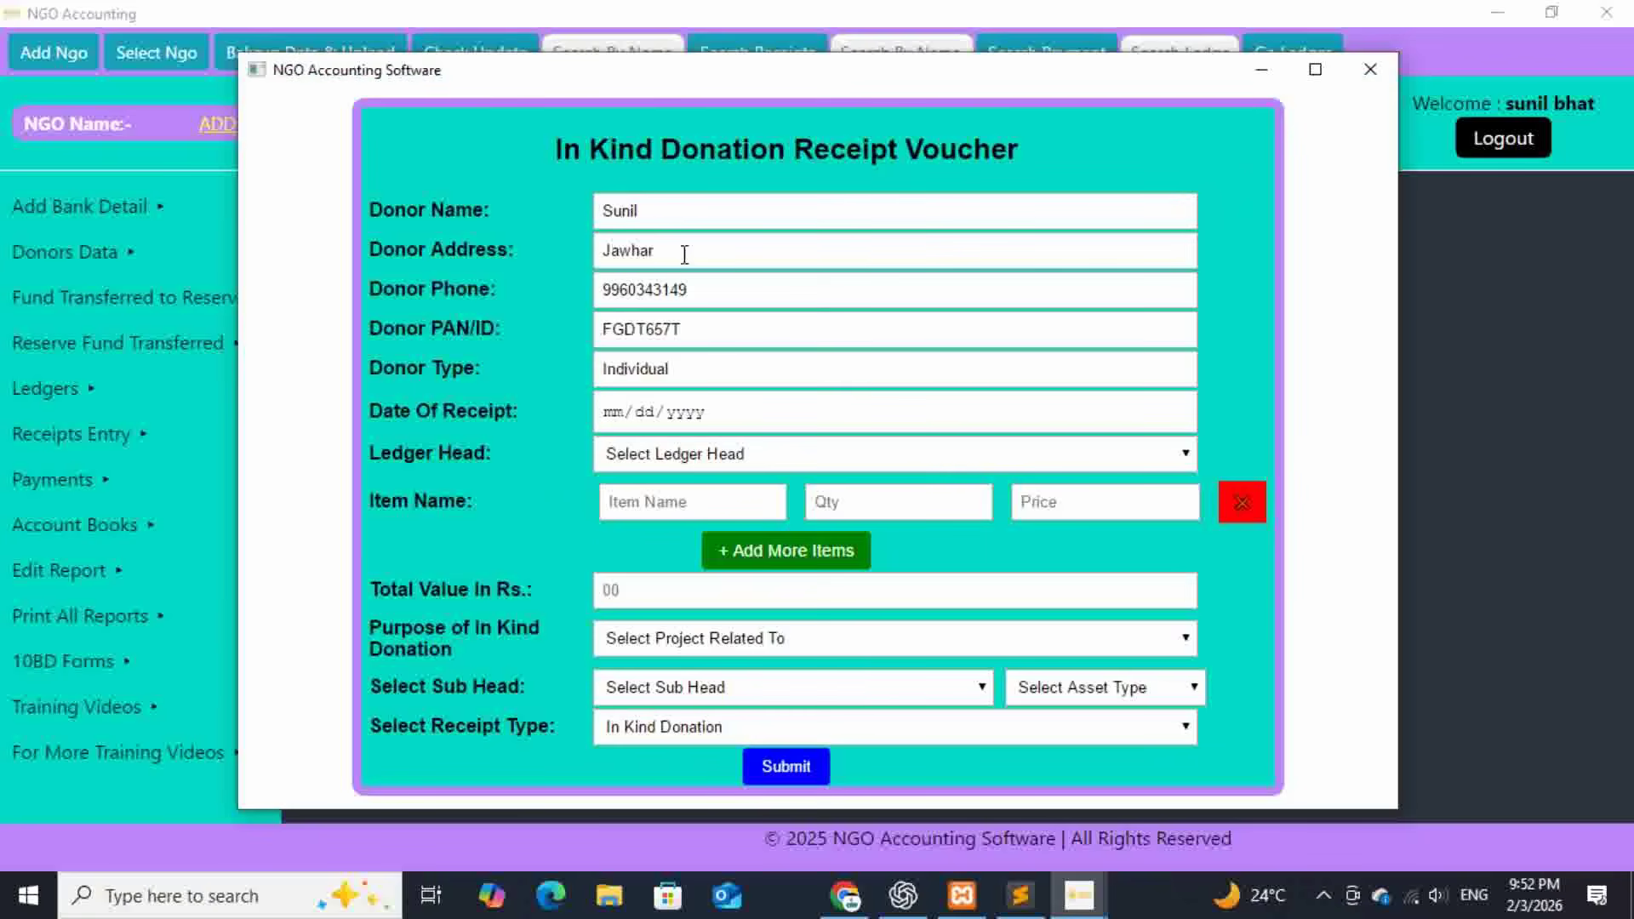
pyautogui.moveTo(649, 211); pyautogui.dragTo(600, 251)
pyautogui.press('BackSpace')
pyautogui.press('BackSpace')
pyautogui.moveTo(691, 290); pyautogui.dragTo(600, 290)
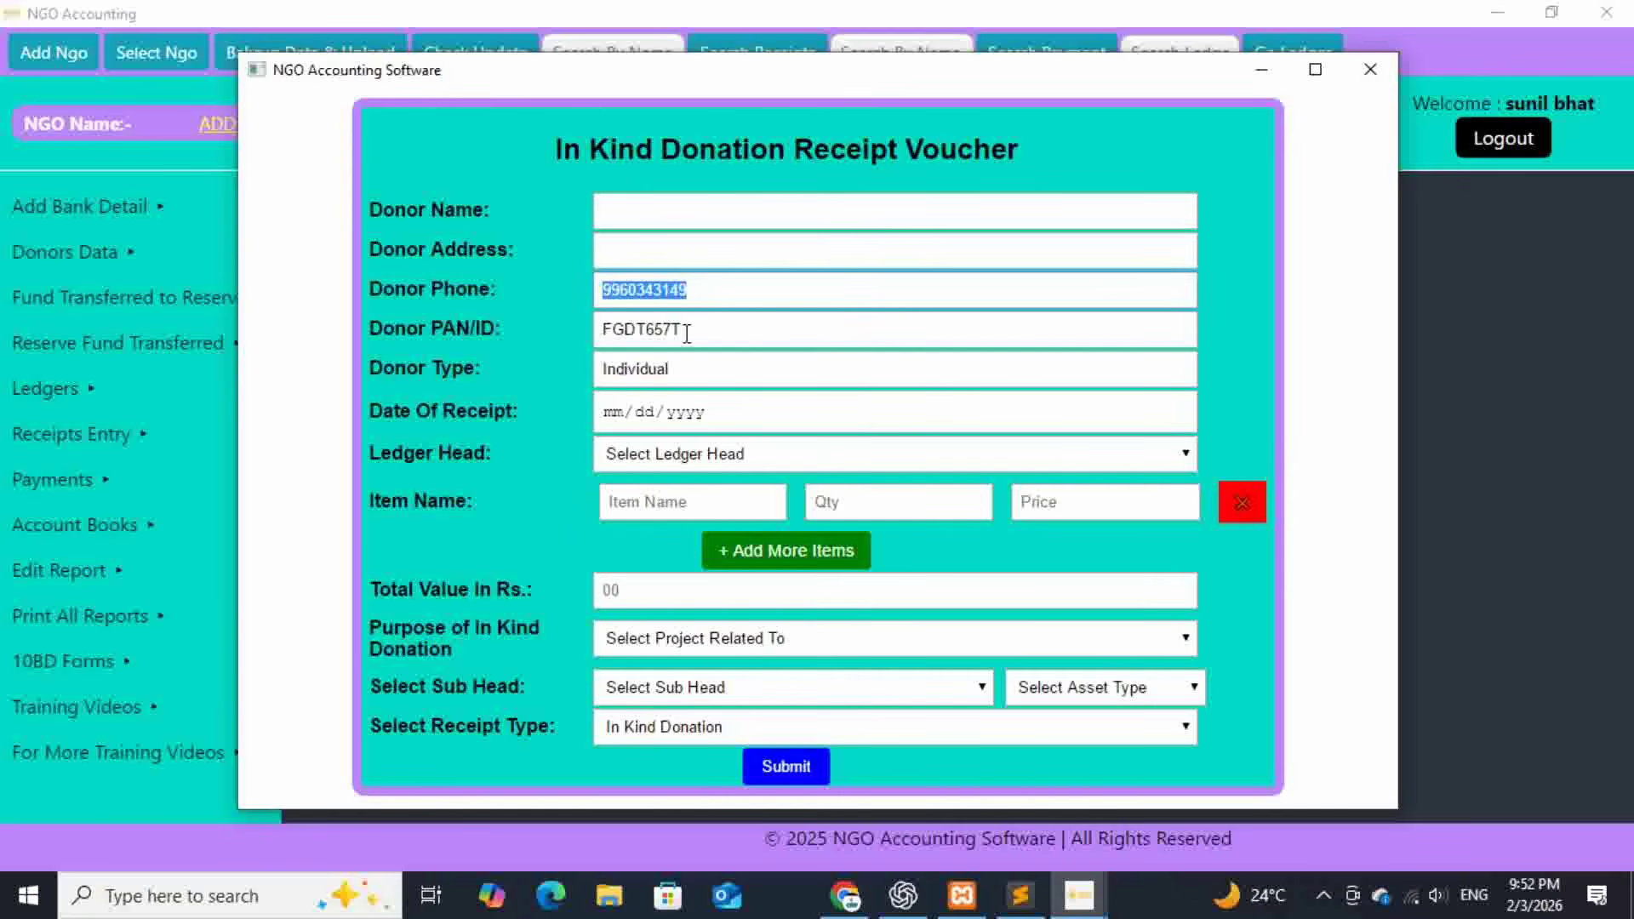
pyautogui.press('BackSpace')
pyautogui.moveTo(687, 333); pyautogui.dragTo(600, 331)
pyautogui.press('BackSpace')
pyautogui.moveTo(672, 369); pyautogui.dragTo(603, 368)
pyautogui.press('BackSpace')
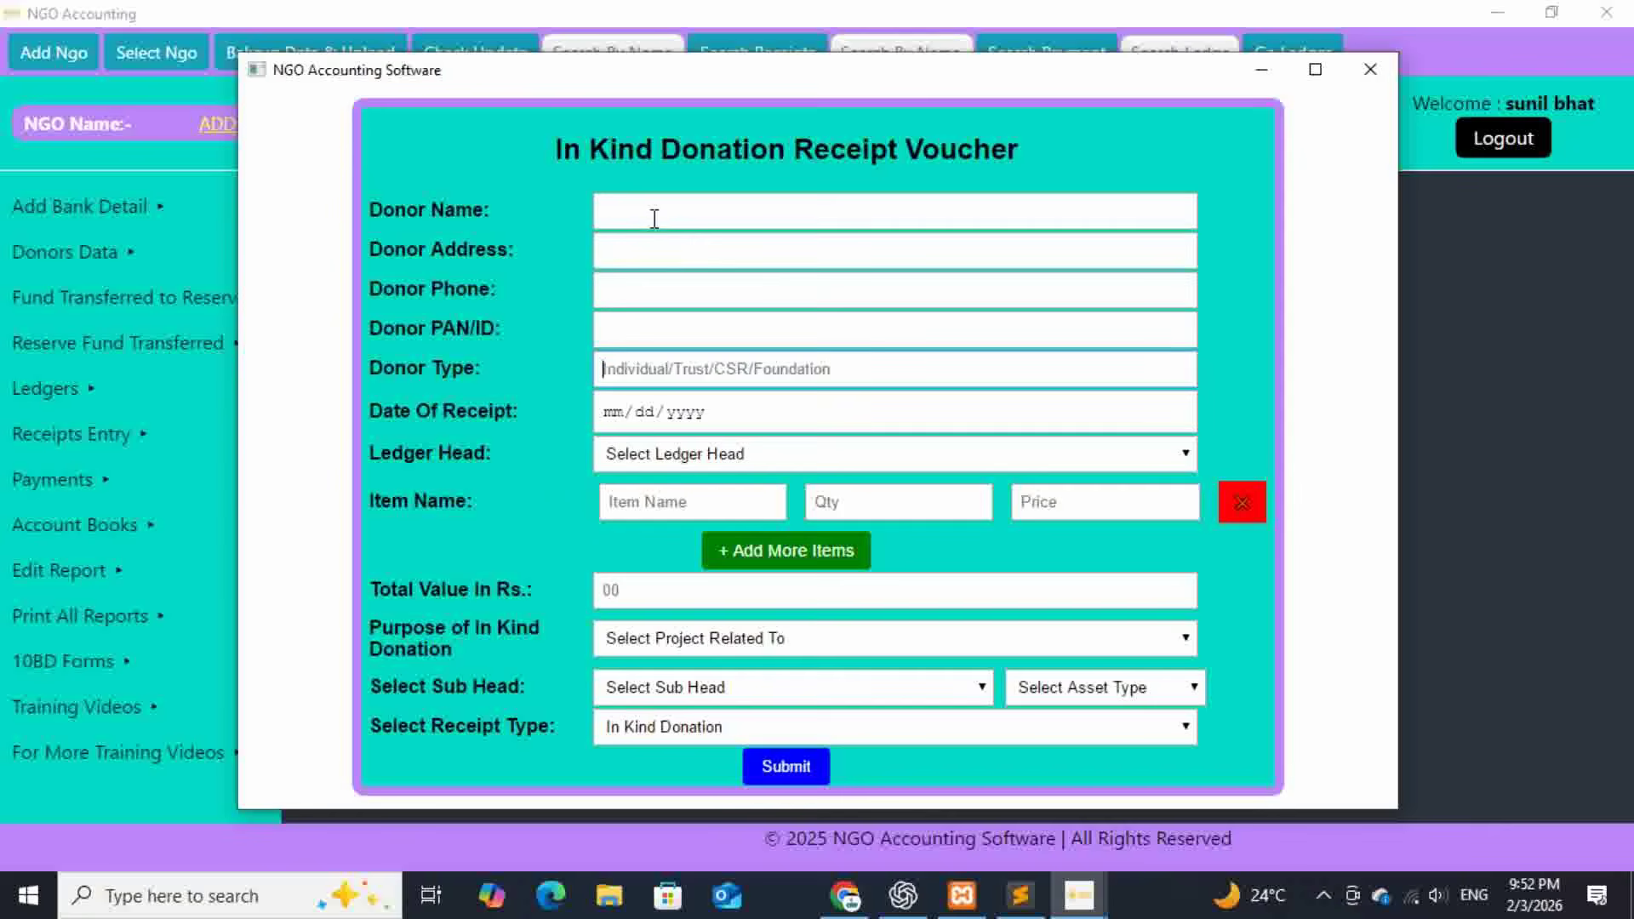
# - Enter the new donor's name, address, phone number and PAN, with donor type Individual
pyautogui.click(654, 218)
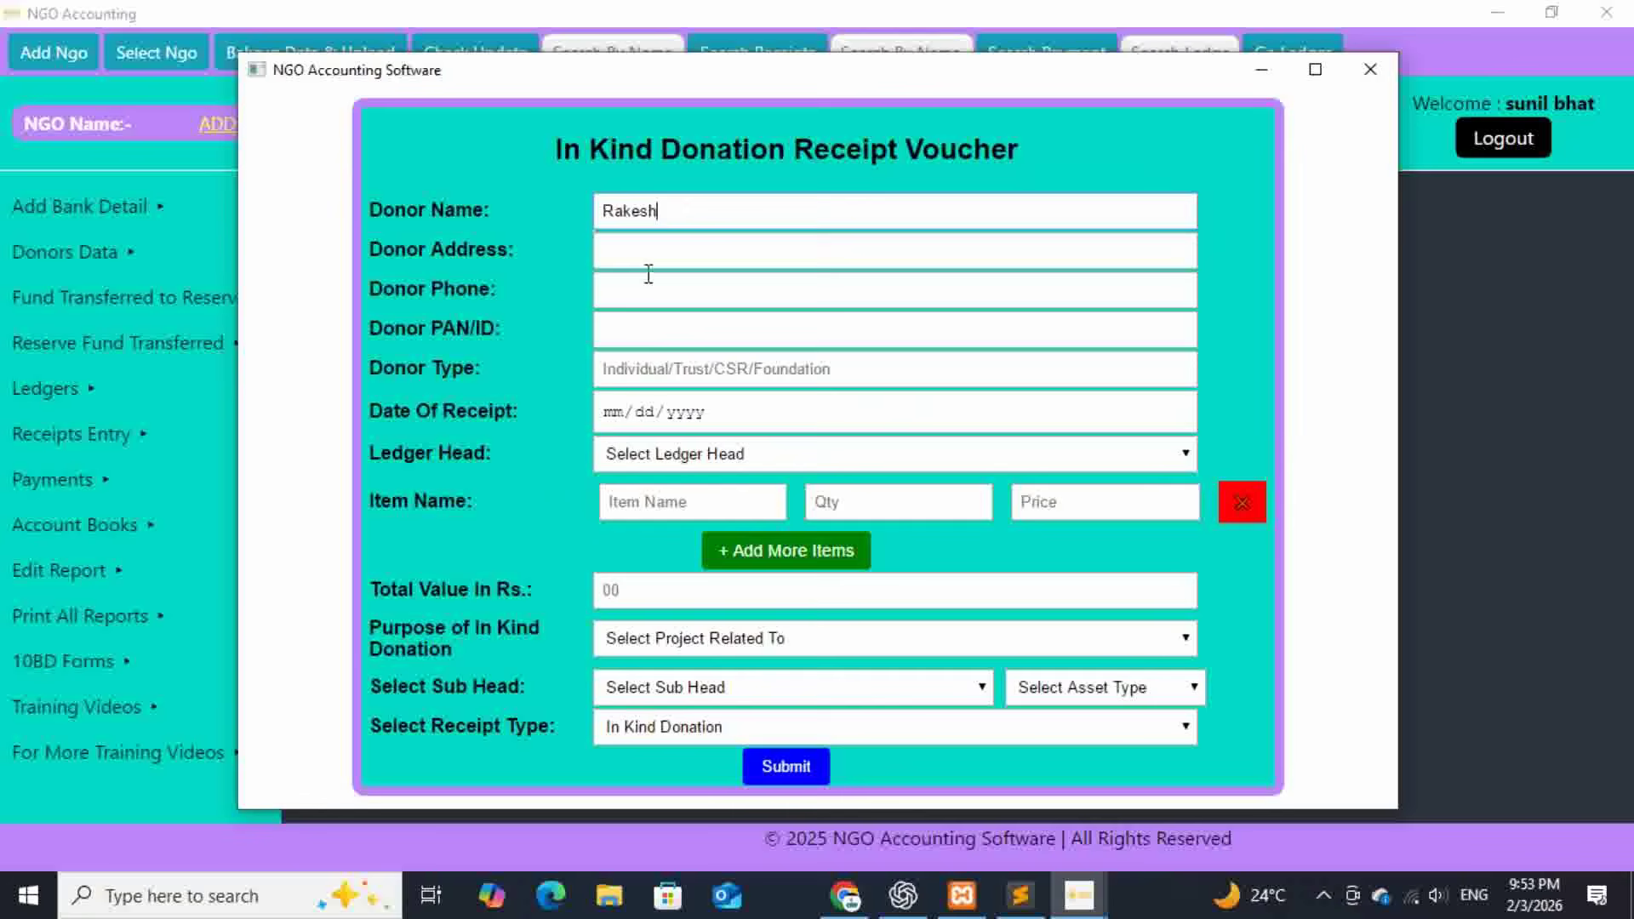
pyautogui.click(649, 258)
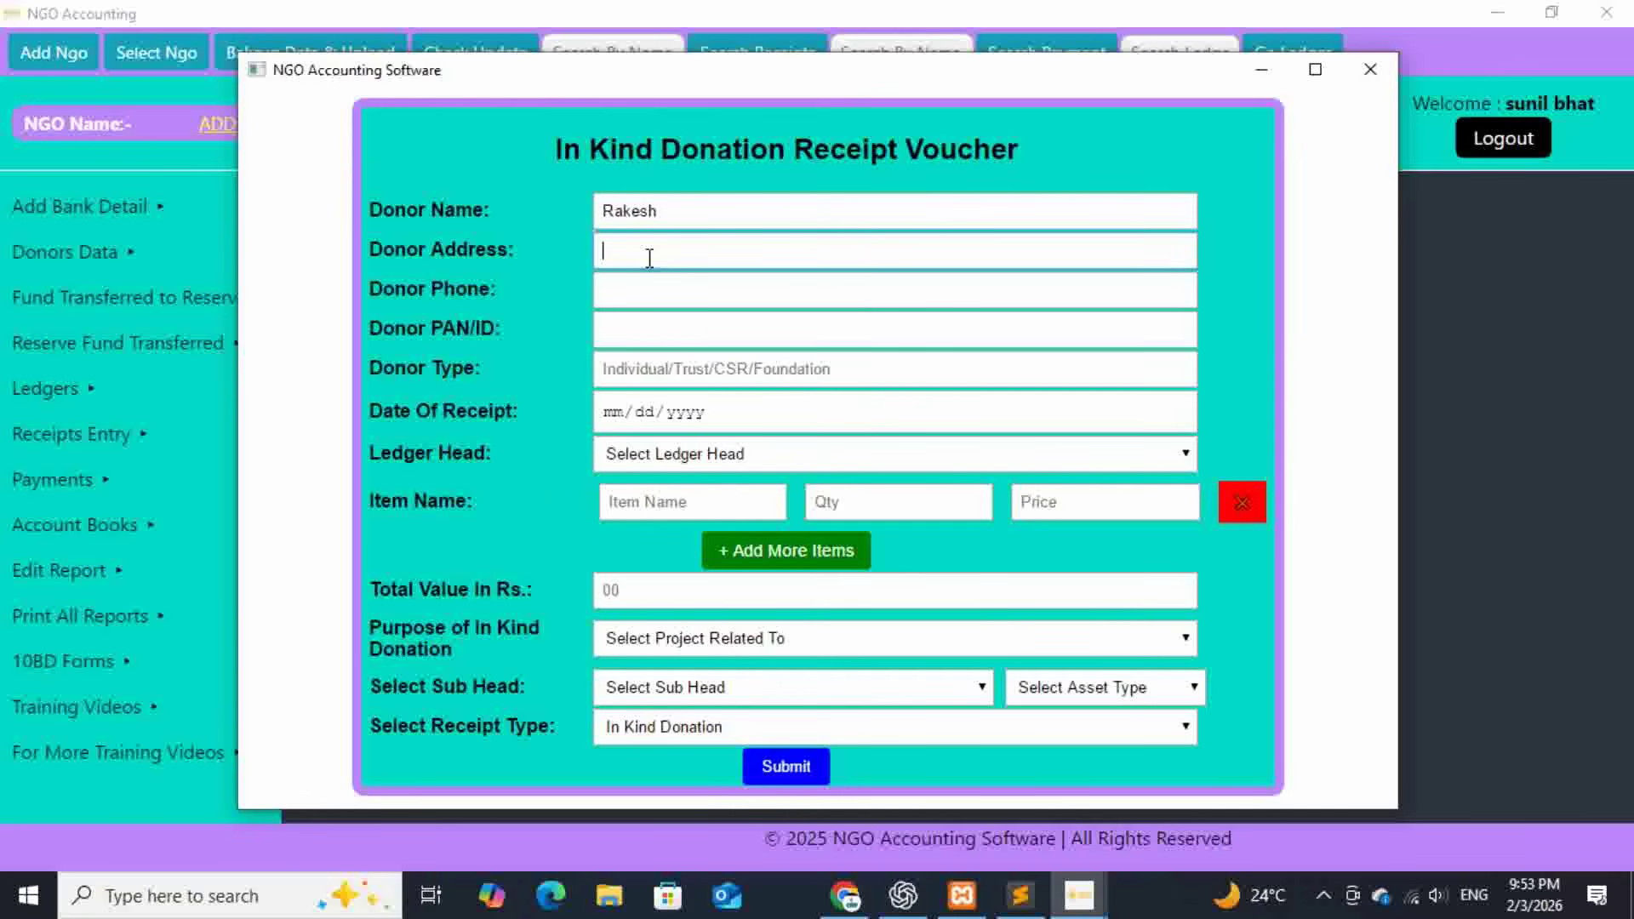
pyautogui.write('Thane')
pyautogui.click(624, 294)
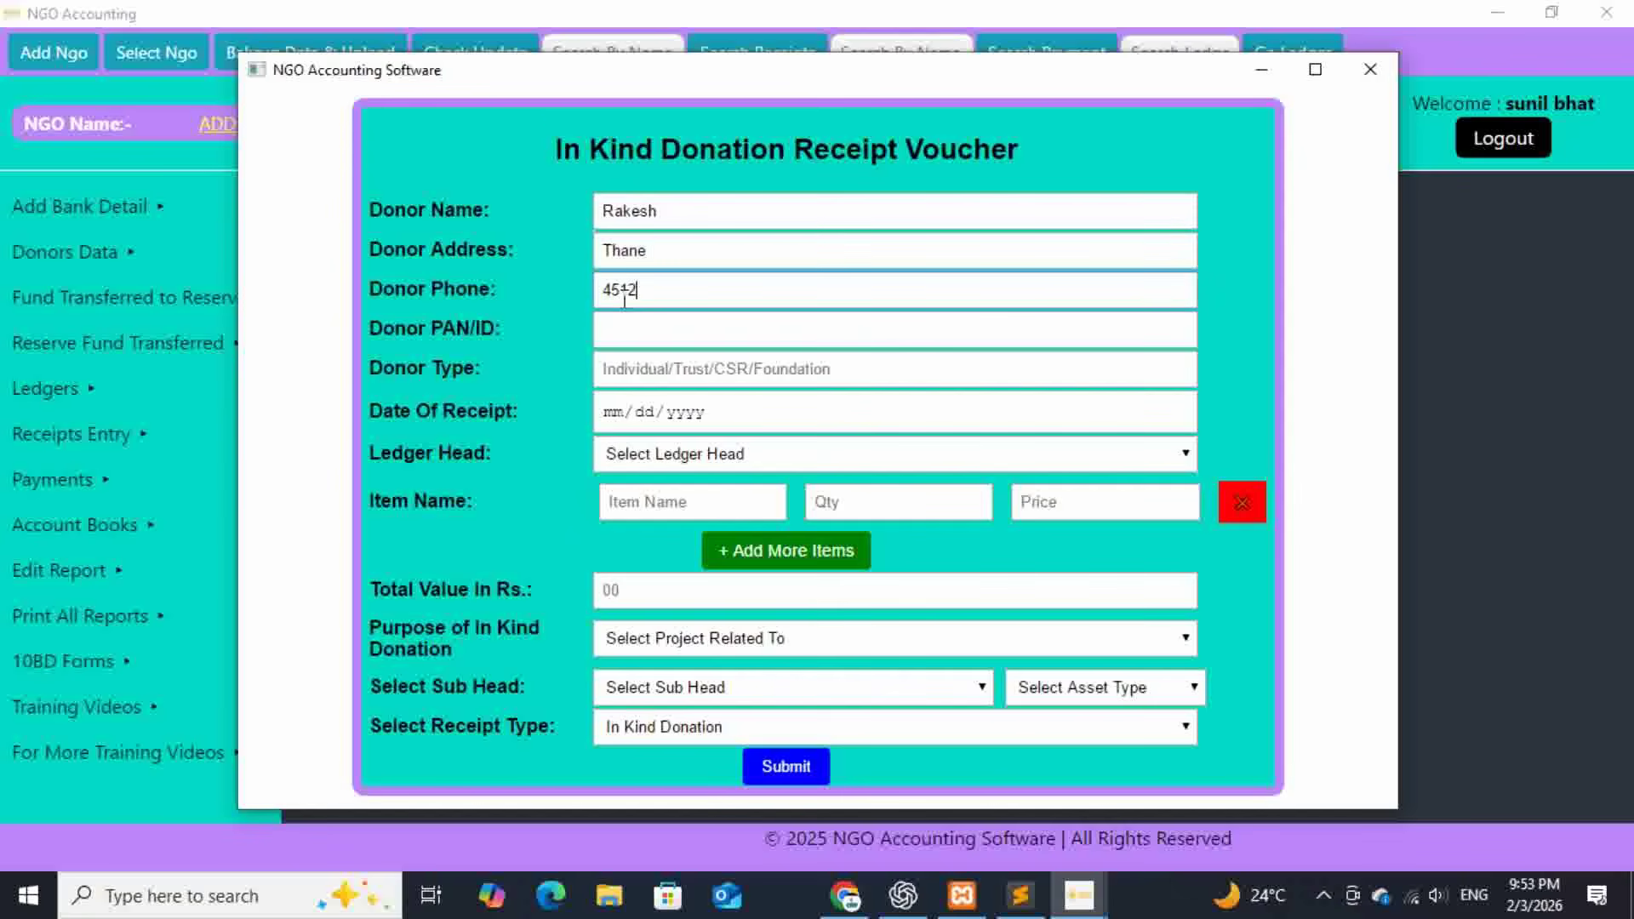
pyautogui.click(628, 326)
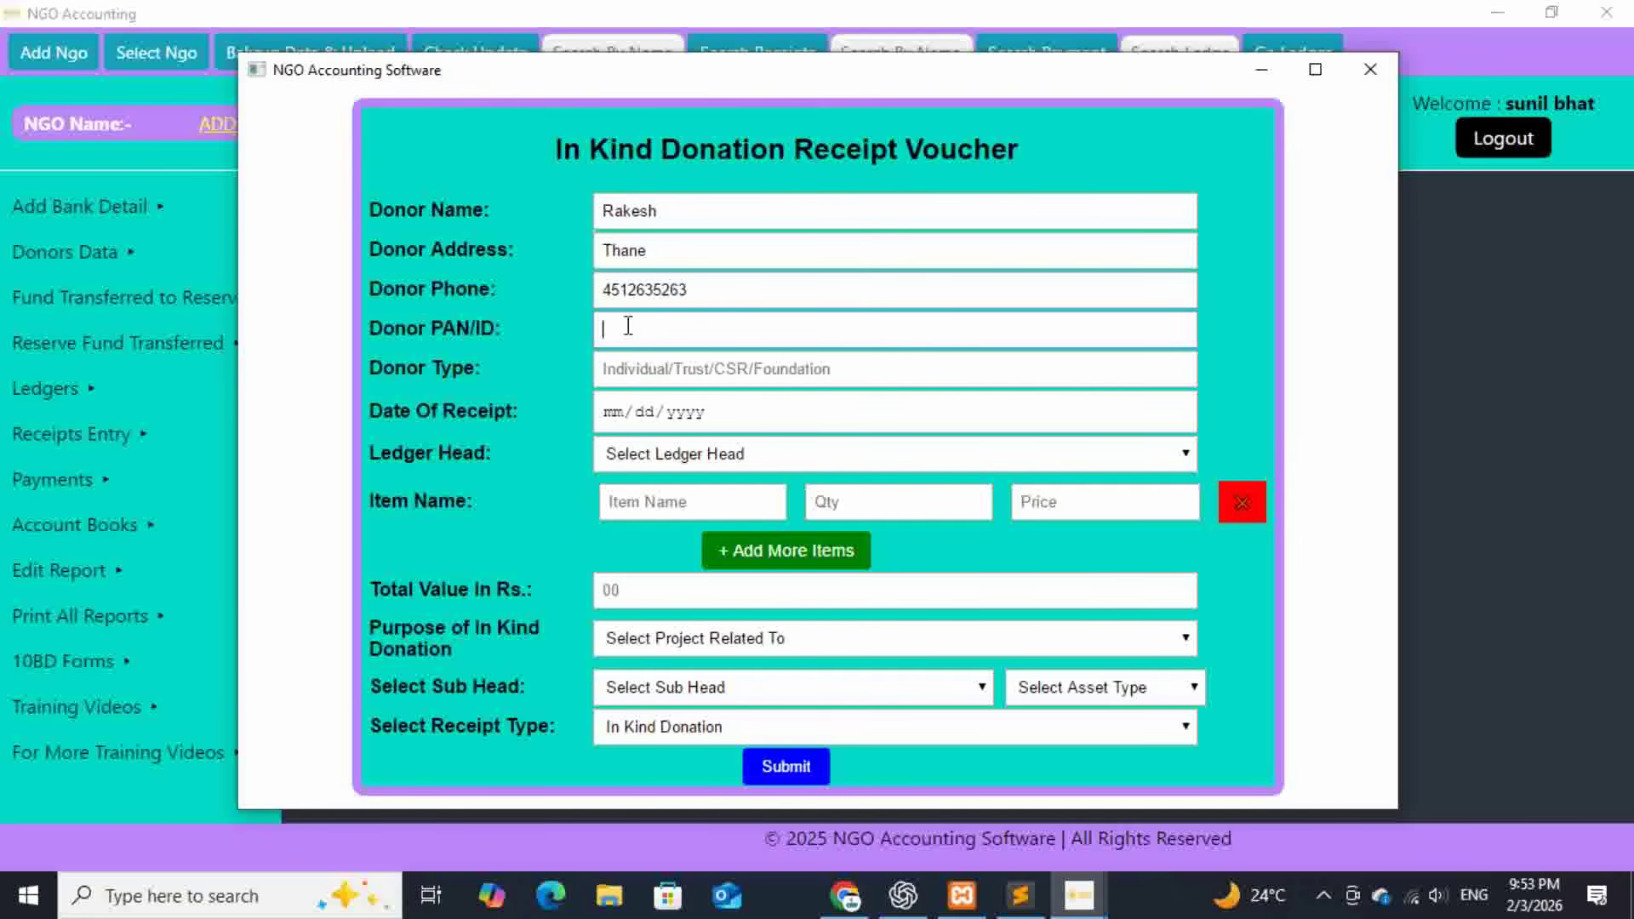
pyautogui.click(692, 372)
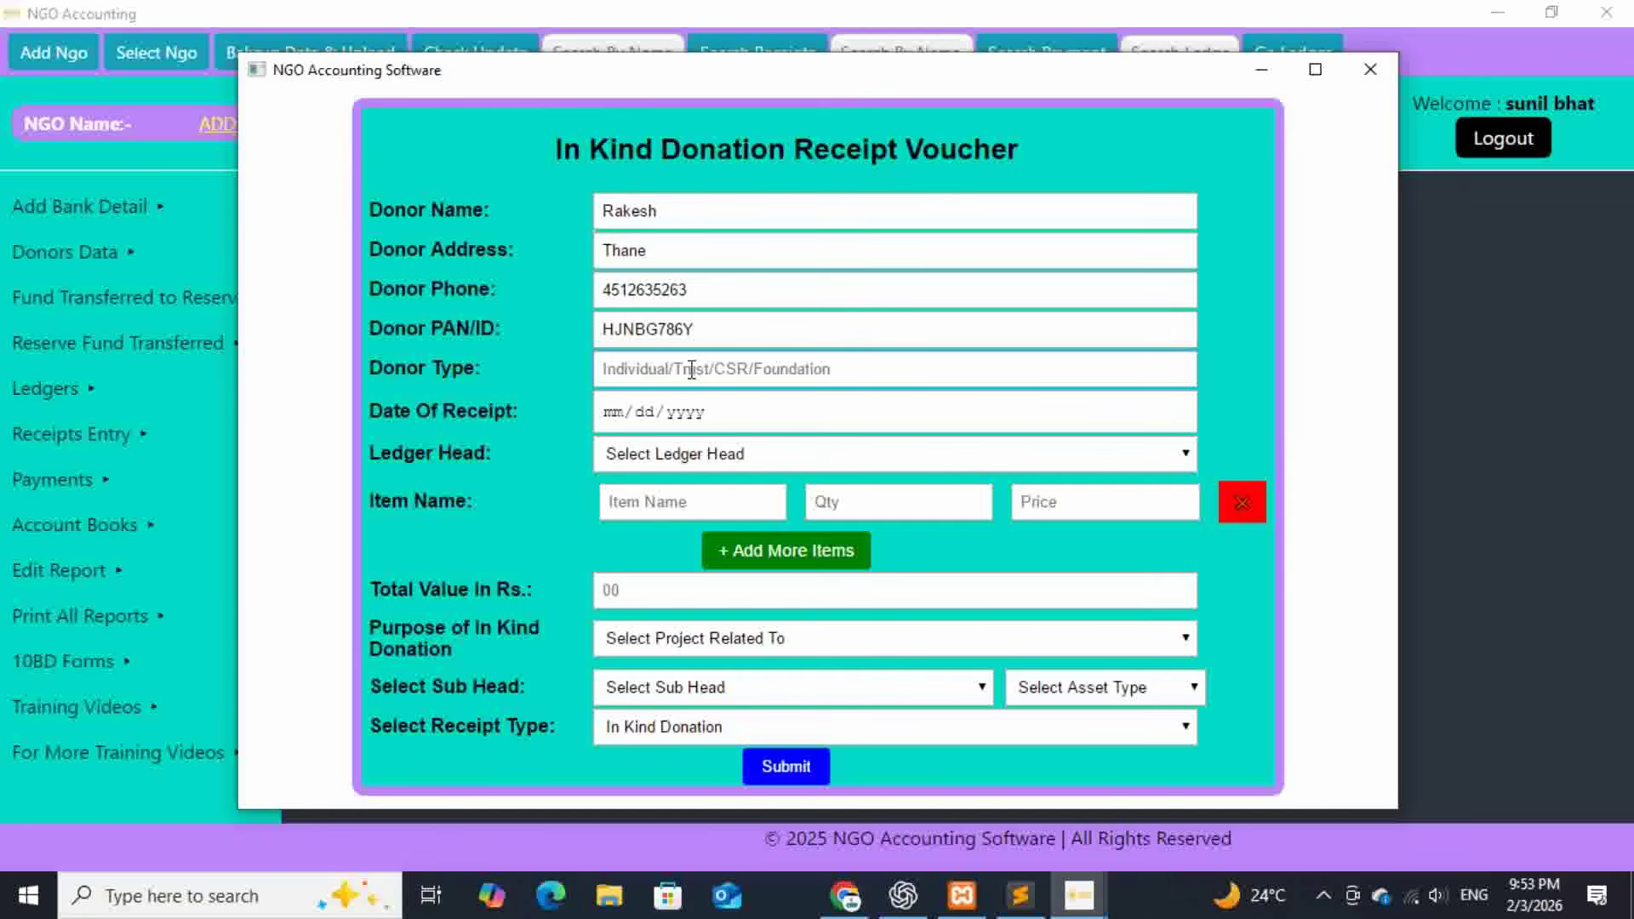
pyautogui.write('Individual')
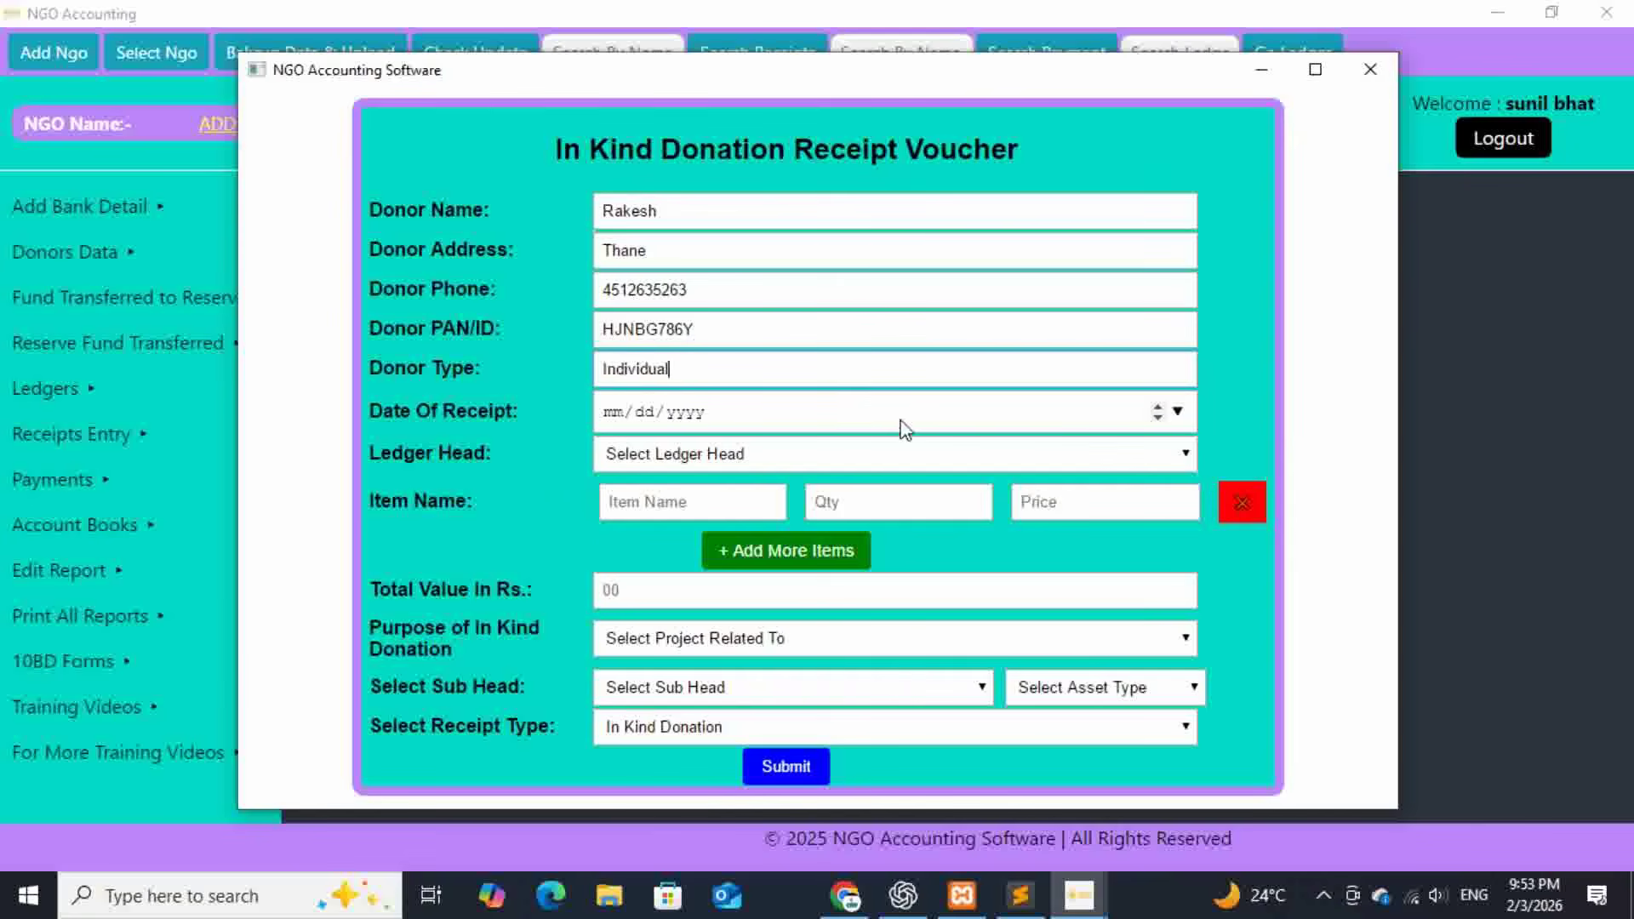
# - Set the receipt date to 05/07/2025 in the date picker
pyautogui.click(1178, 411)
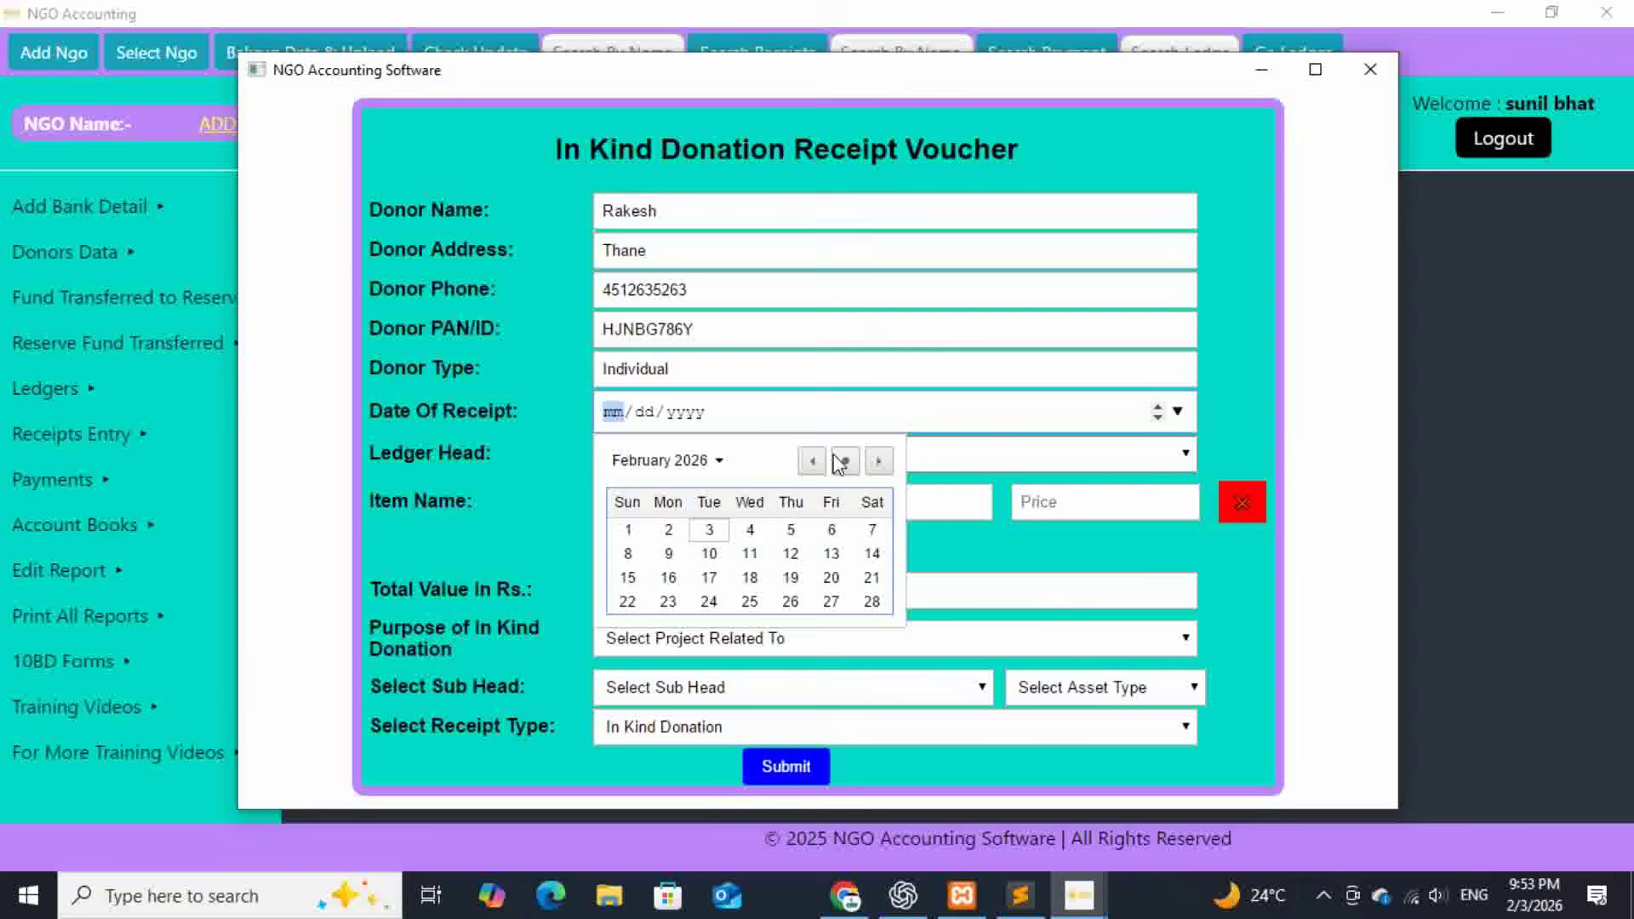
pyautogui.click(696, 463)
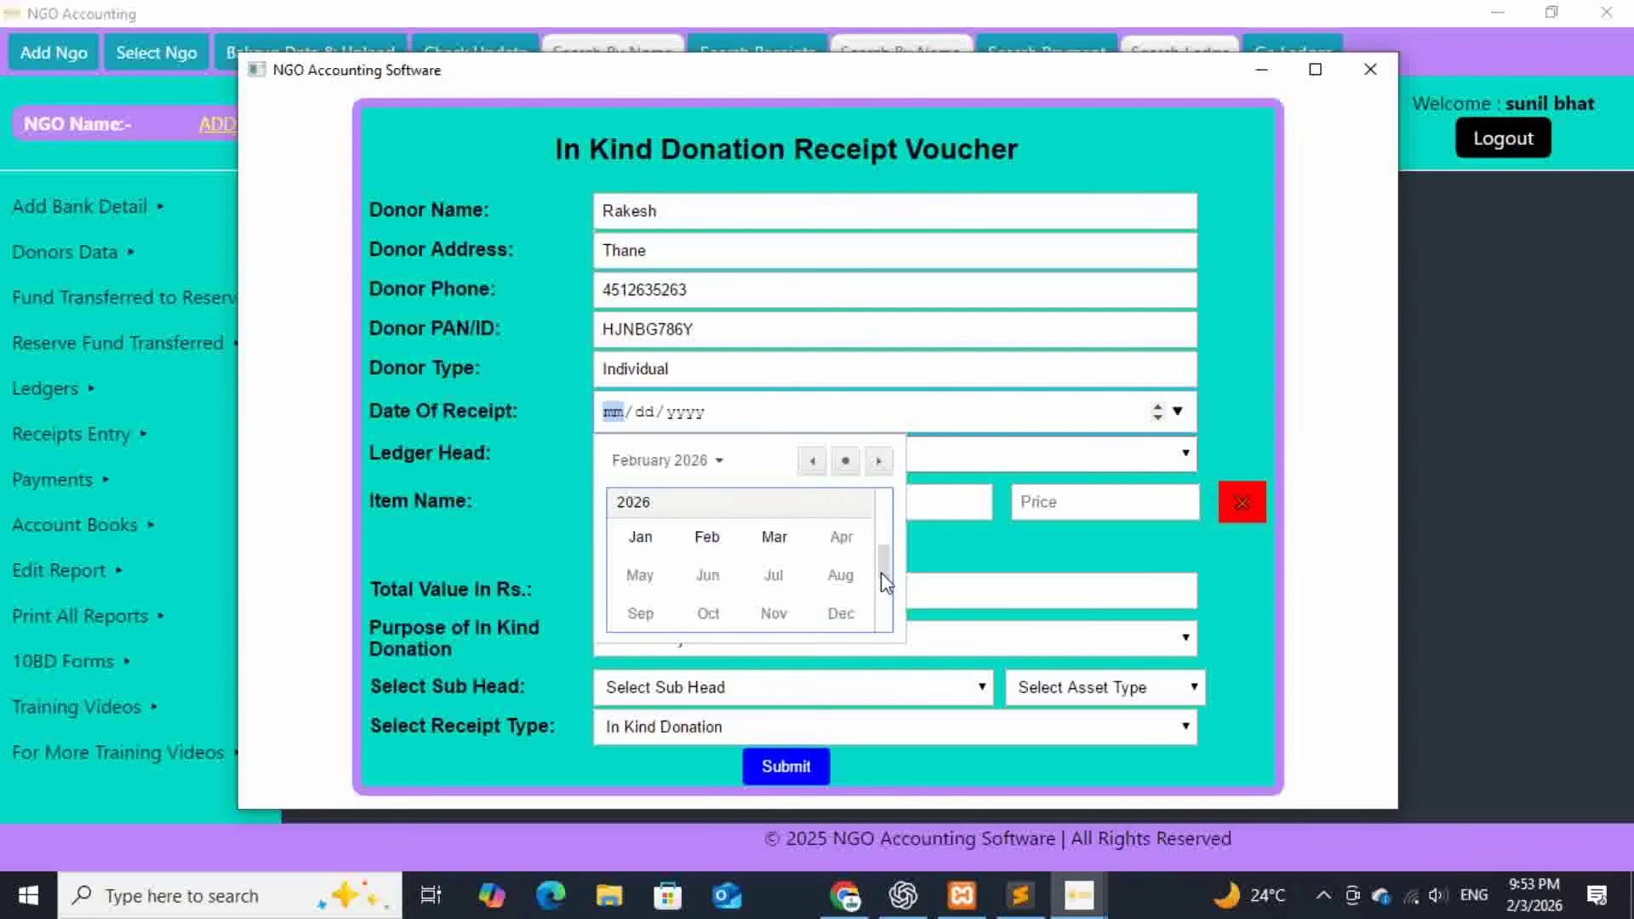
pyautogui.moveTo(880, 571); pyautogui.dragTo(882, 539)
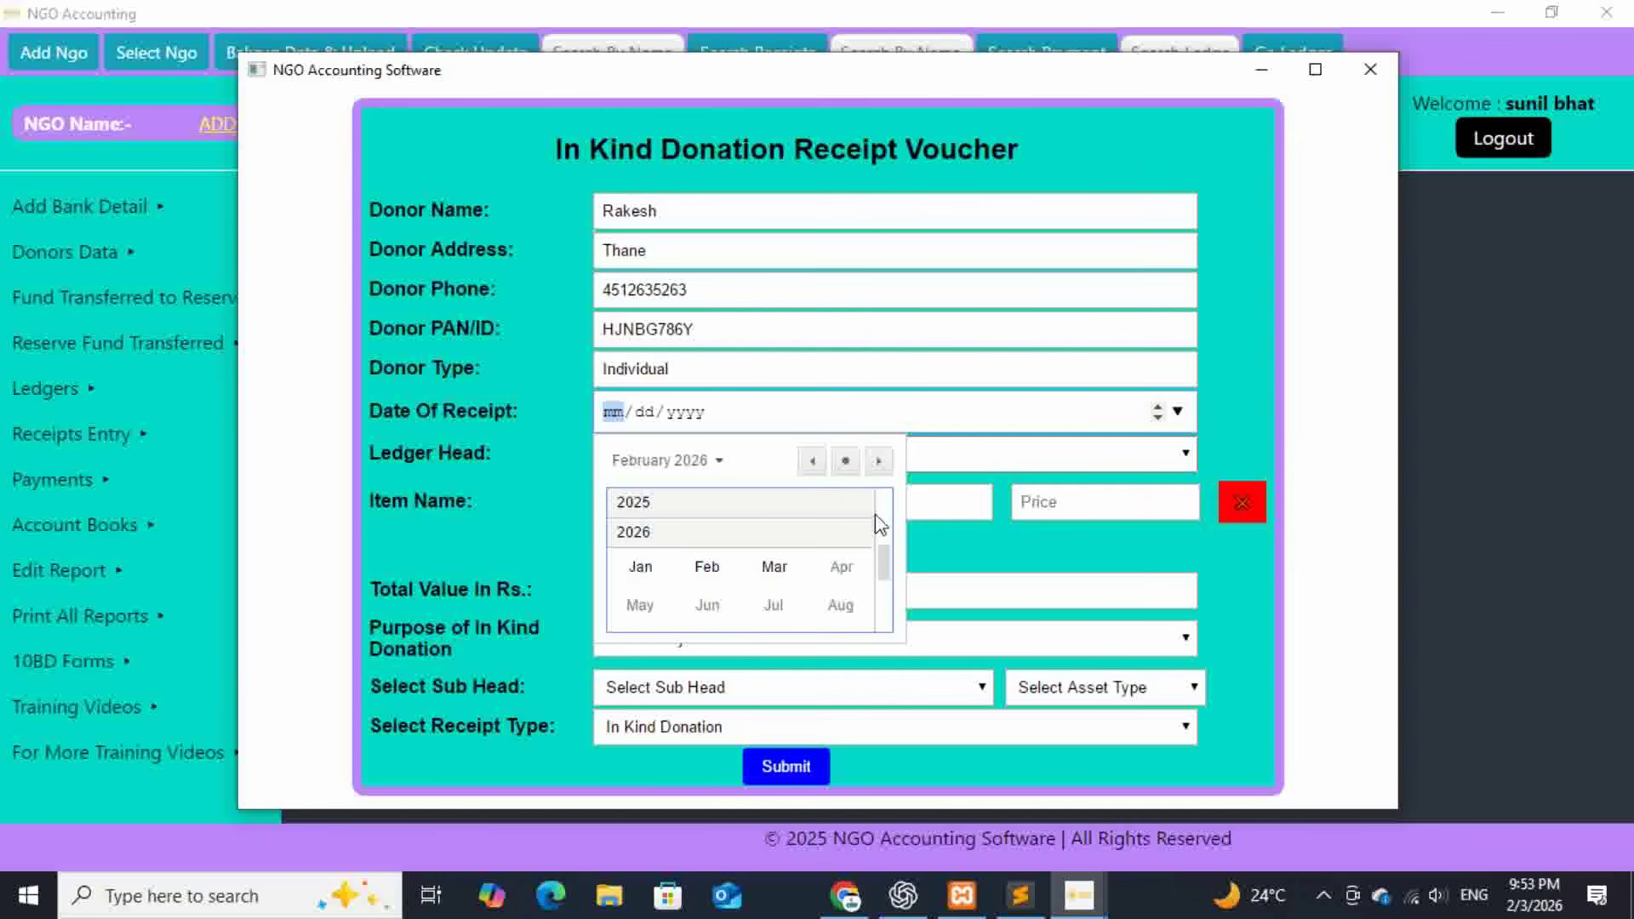
pyautogui.click(747, 501)
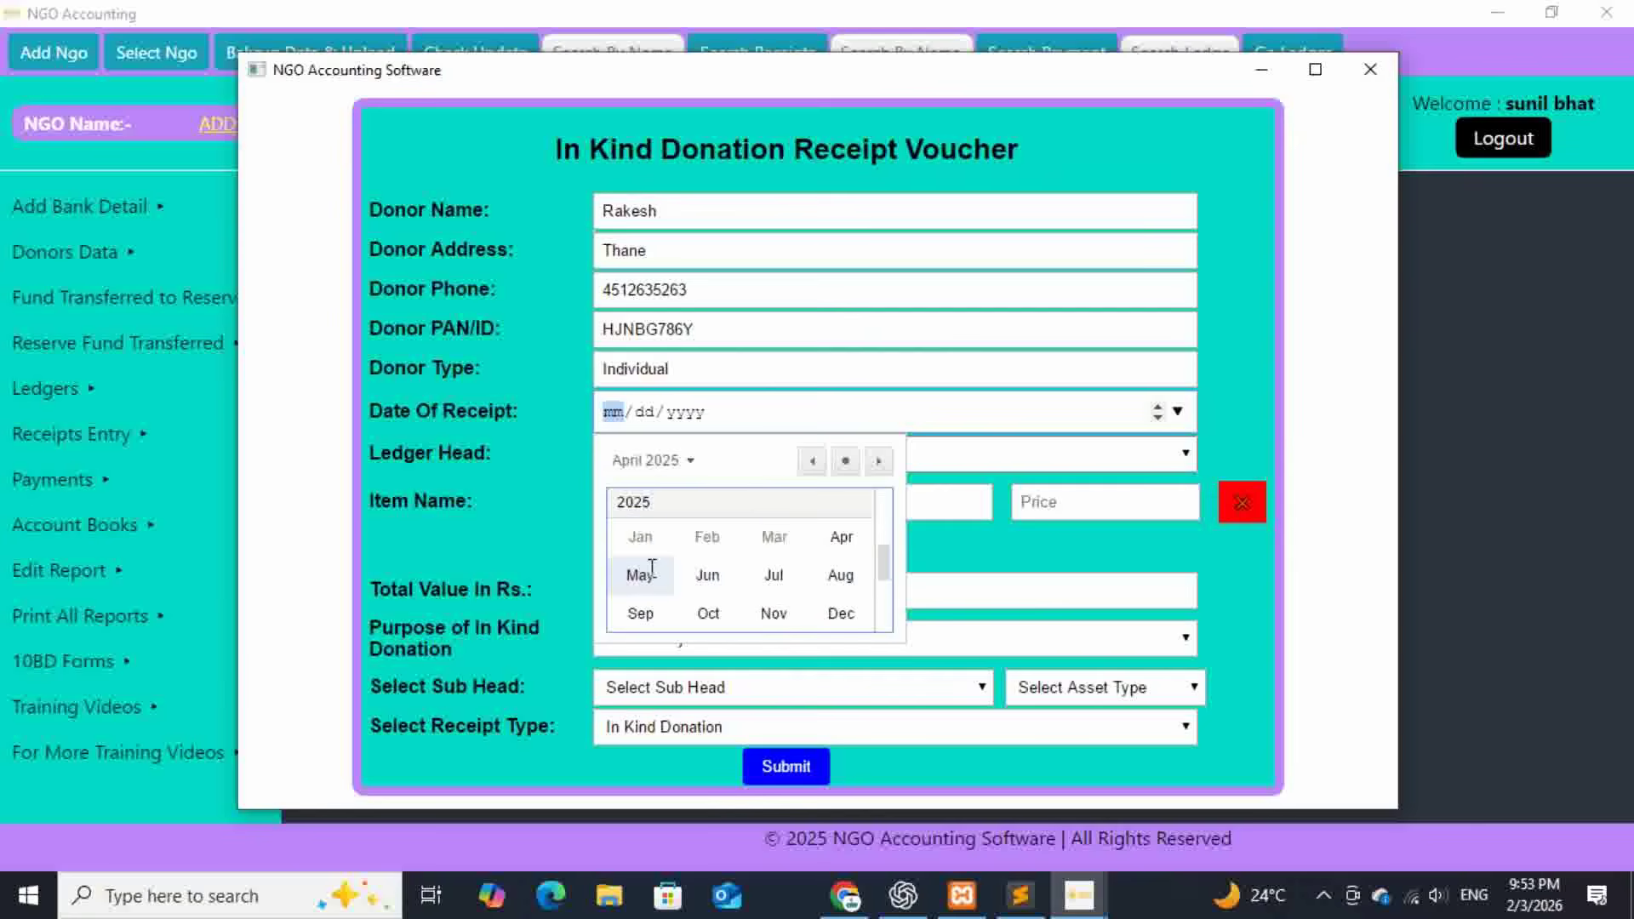
pyautogui.click(652, 567)
pyautogui.click(746, 562)
# - Set ledger head In Kind Donation and enter 5 Chairs at 800 and 2 Tables at 1500
pyautogui.click(806, 456)
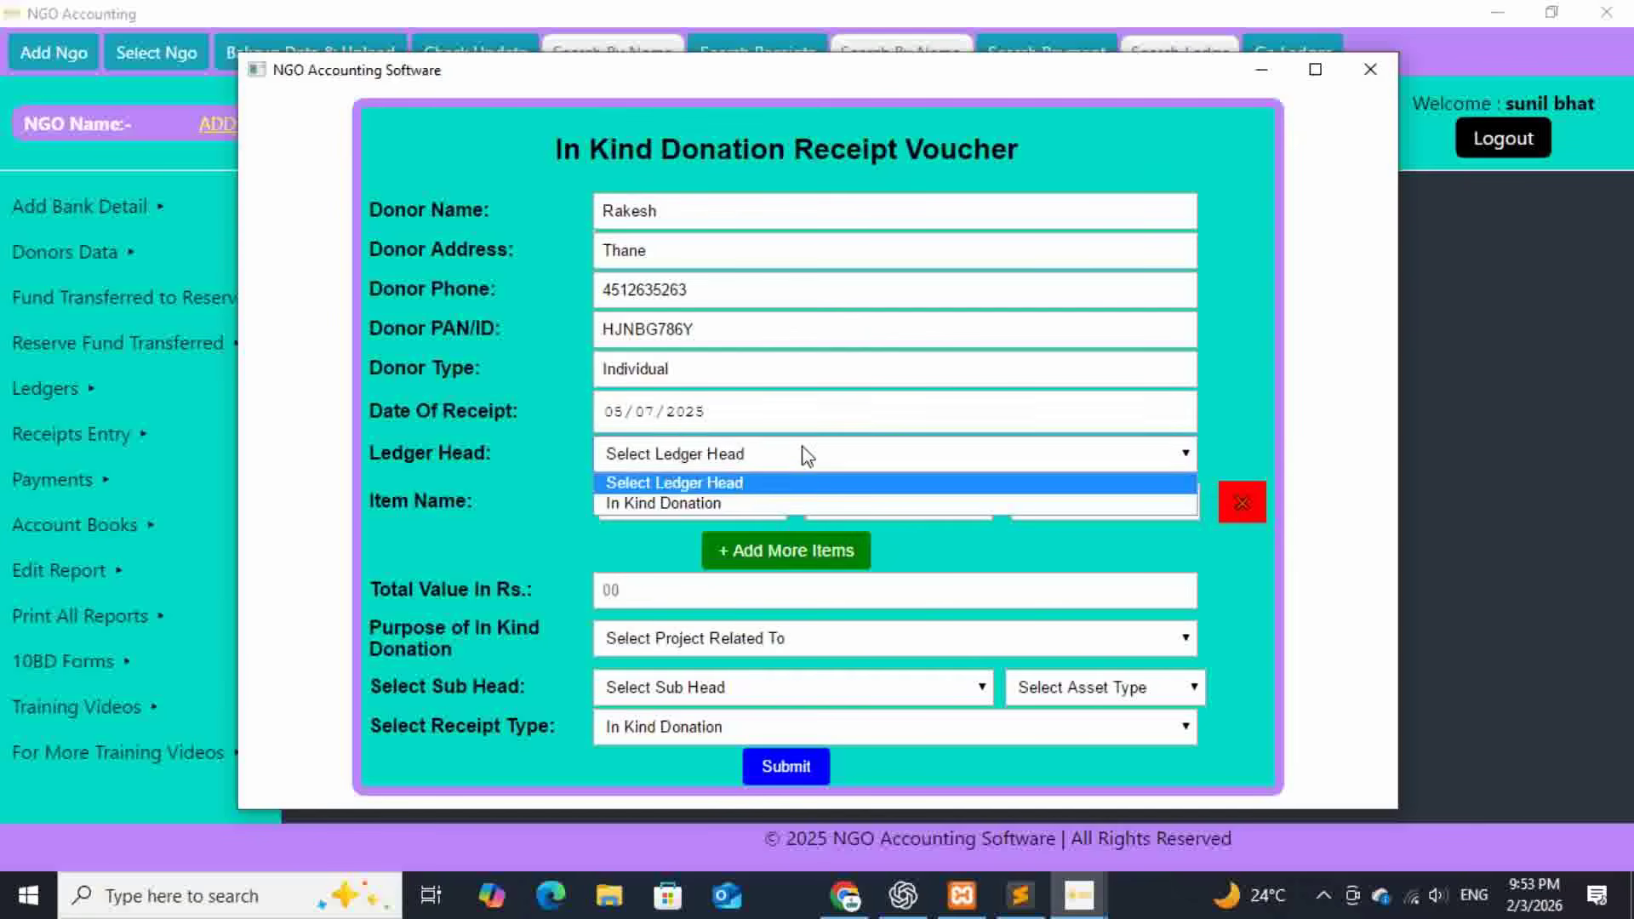
pyautogui.click(712, 502)
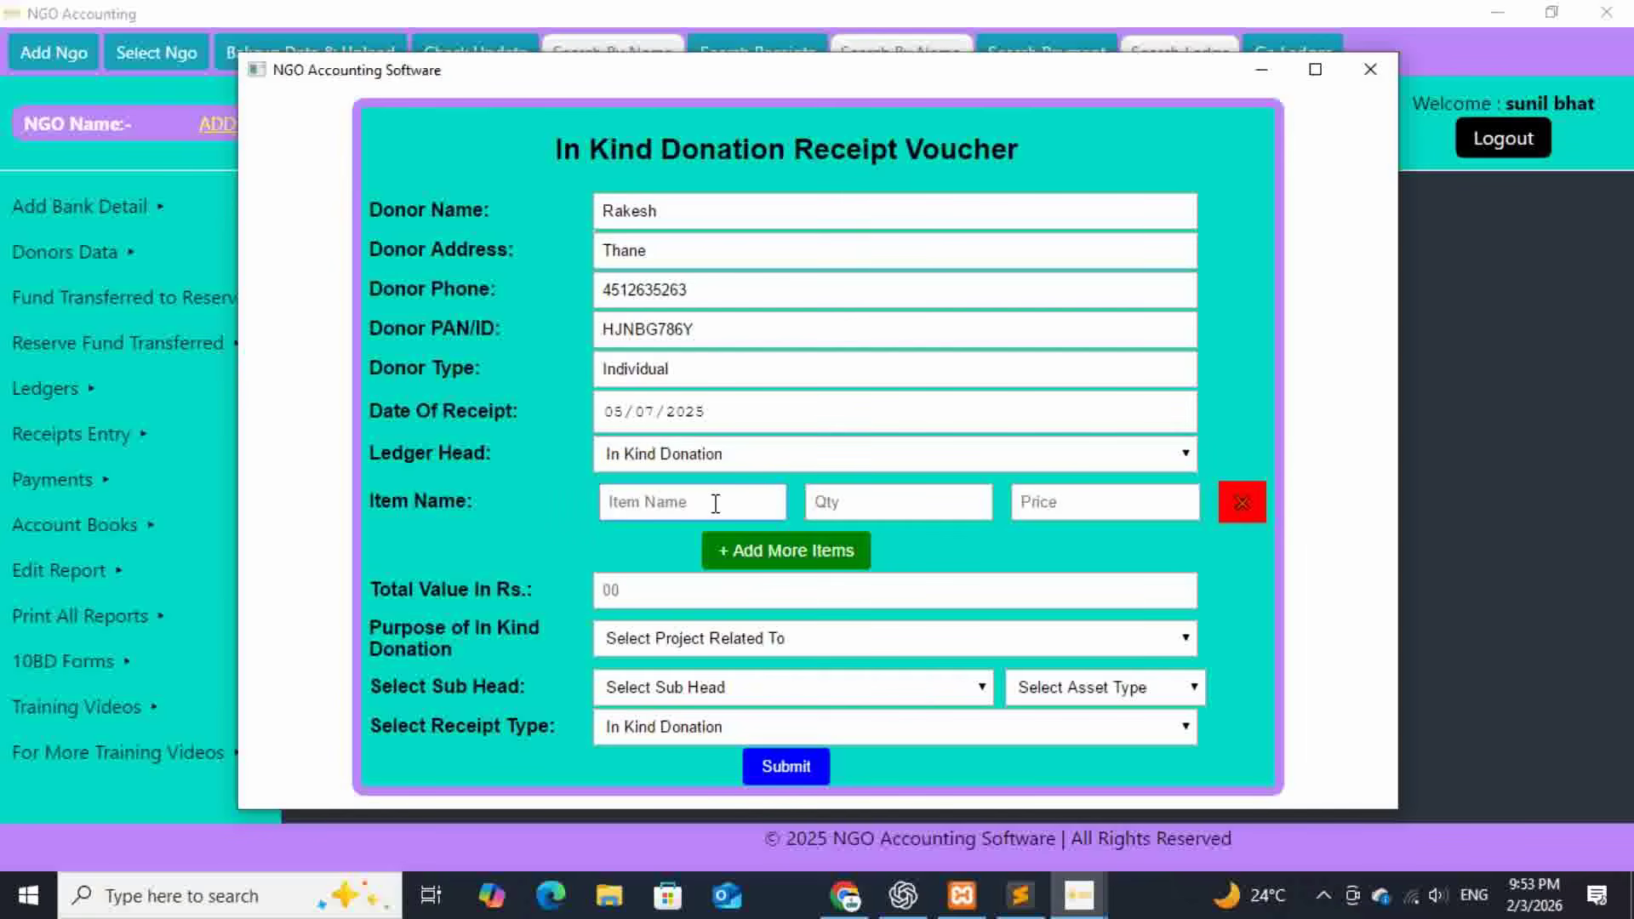
pyautogui.write('C')
pyautogui.write('5')
pyautogui.click(1051, 502)
pyautogui.write('800')
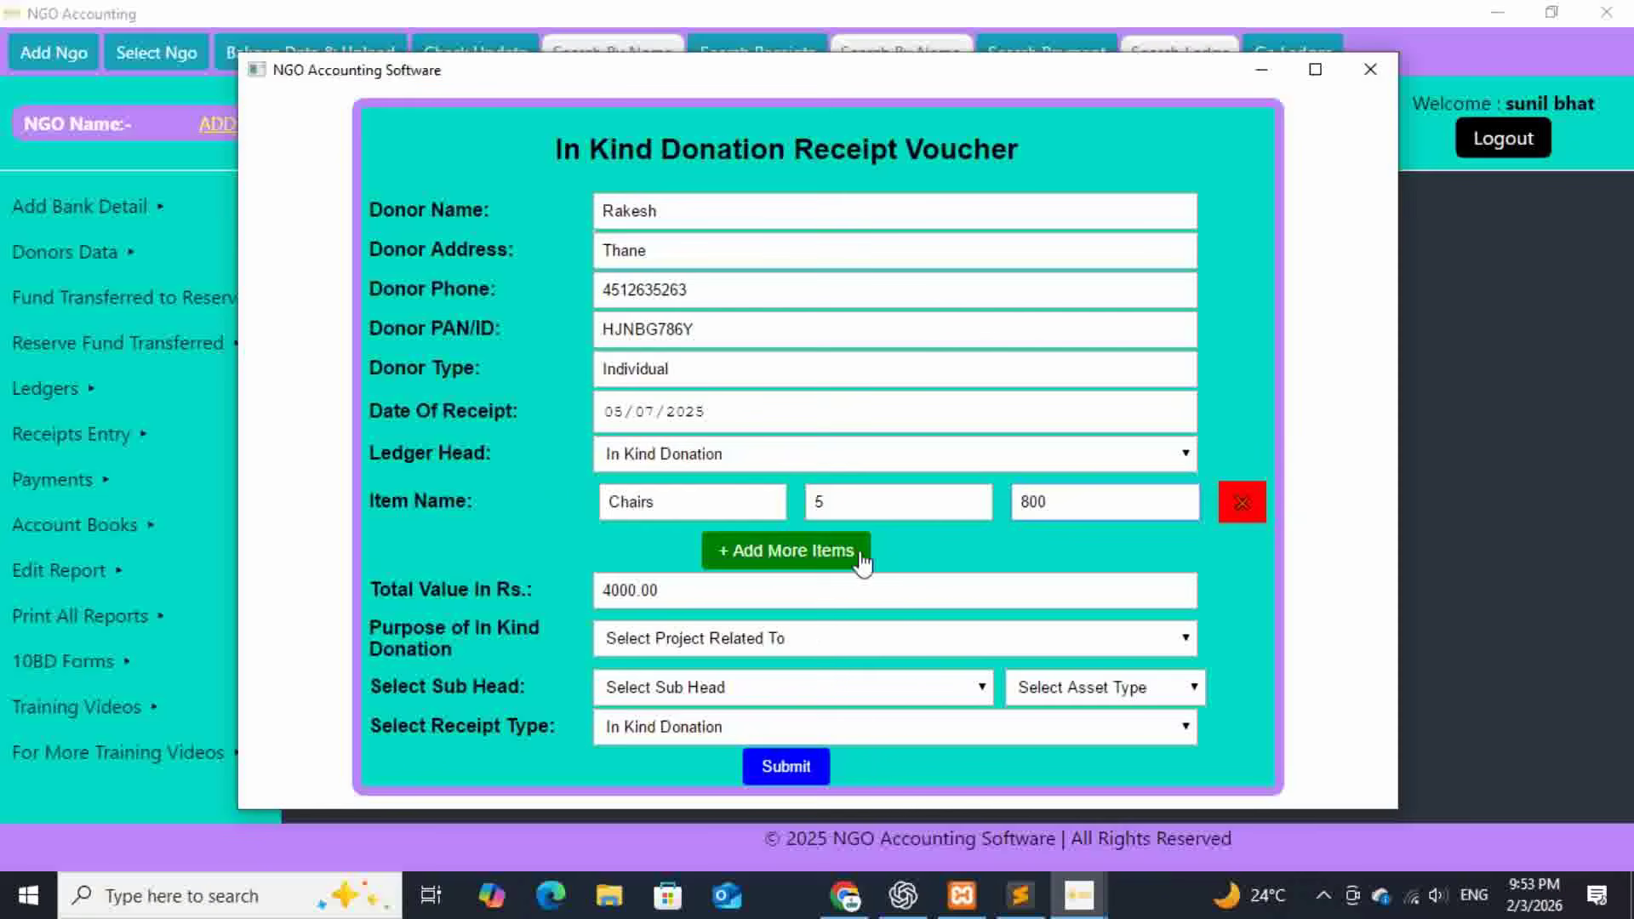
pyautogui.click(816, 552)
pyautogui.click(671, 561)
pyautogui.write('Table')
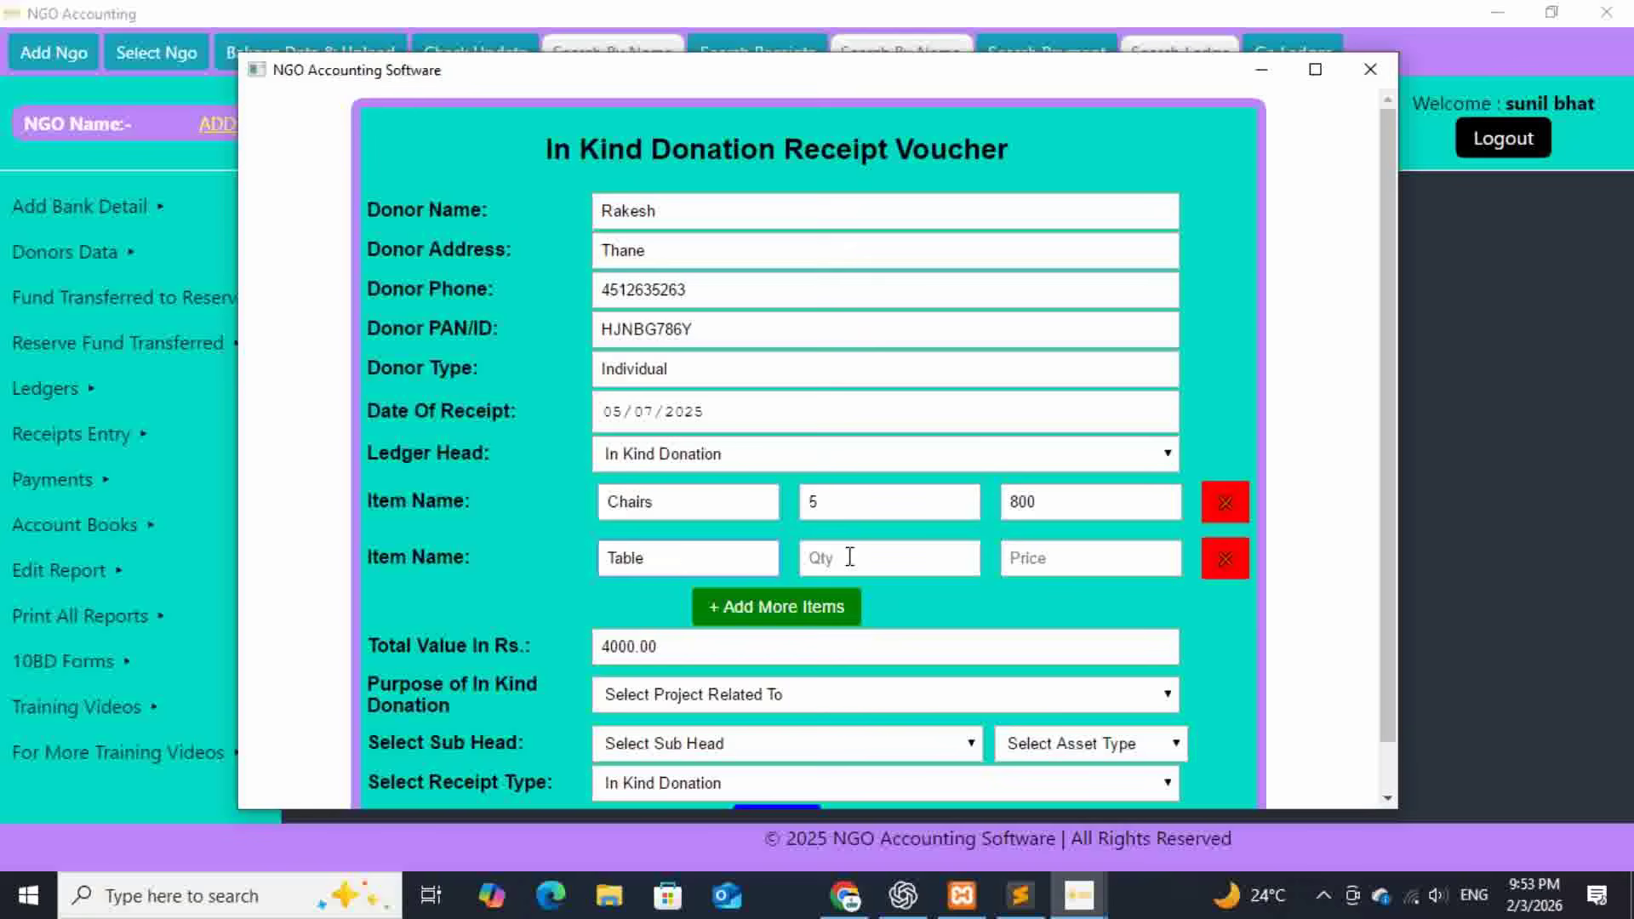
pyautogui.click(849, 557)
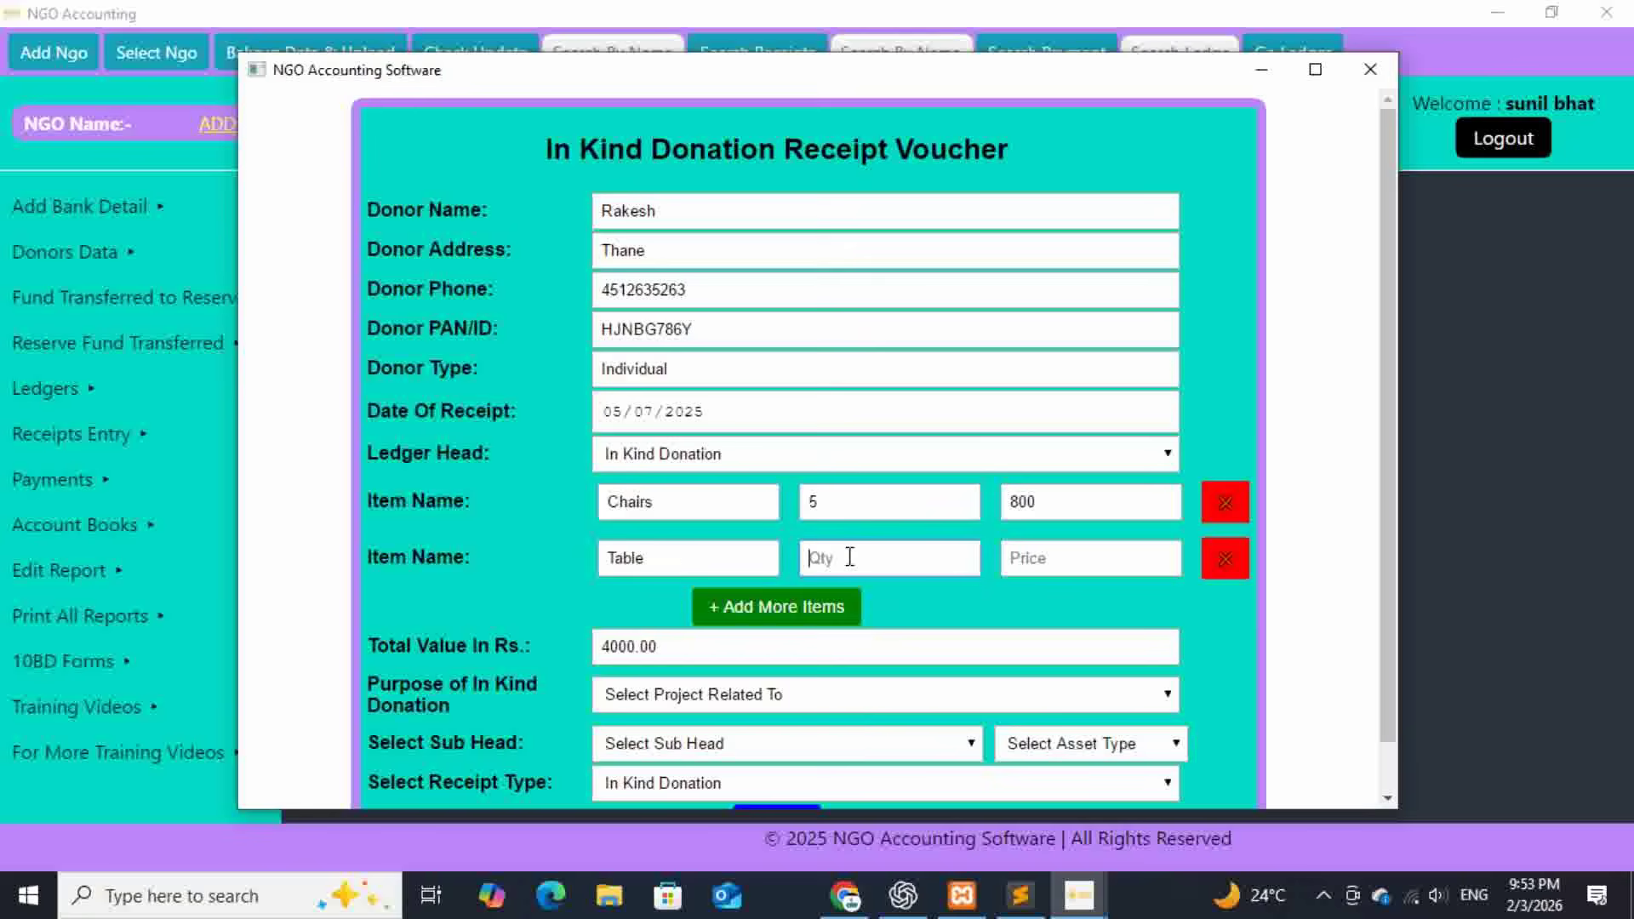
pyautogui.write('2')
pyautogui.click(1051, 565)
pyautogui.write('1500')
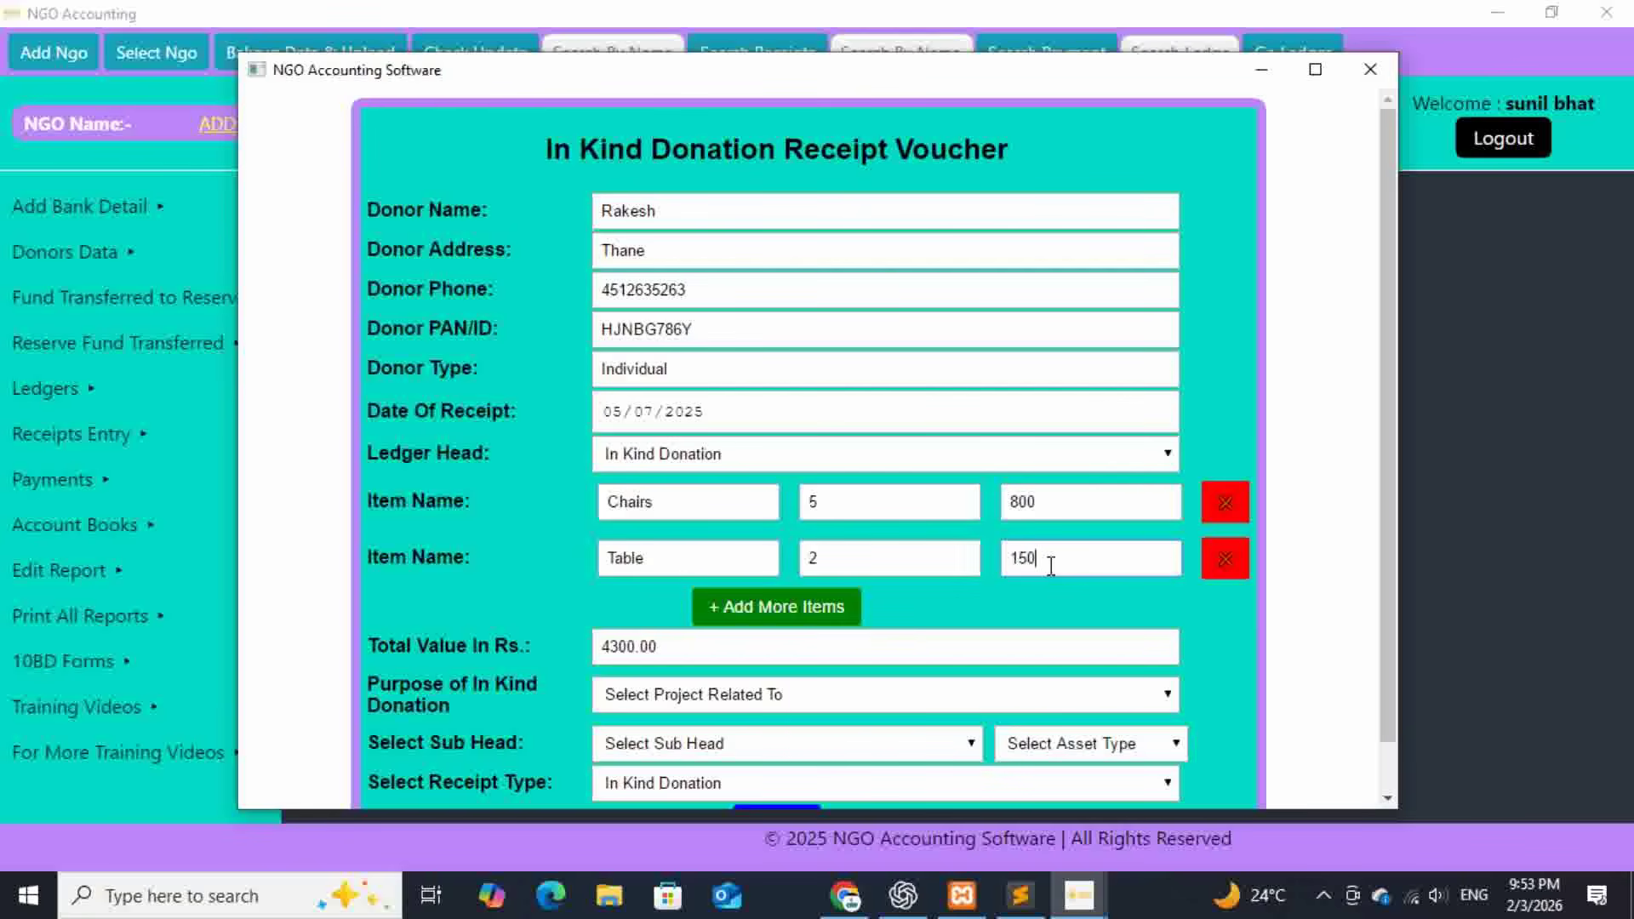
# - Classify the items As Asset of Trust, sub head Movable Assets, category Furniture and Fixtures
pyautogui.click(804, 681)
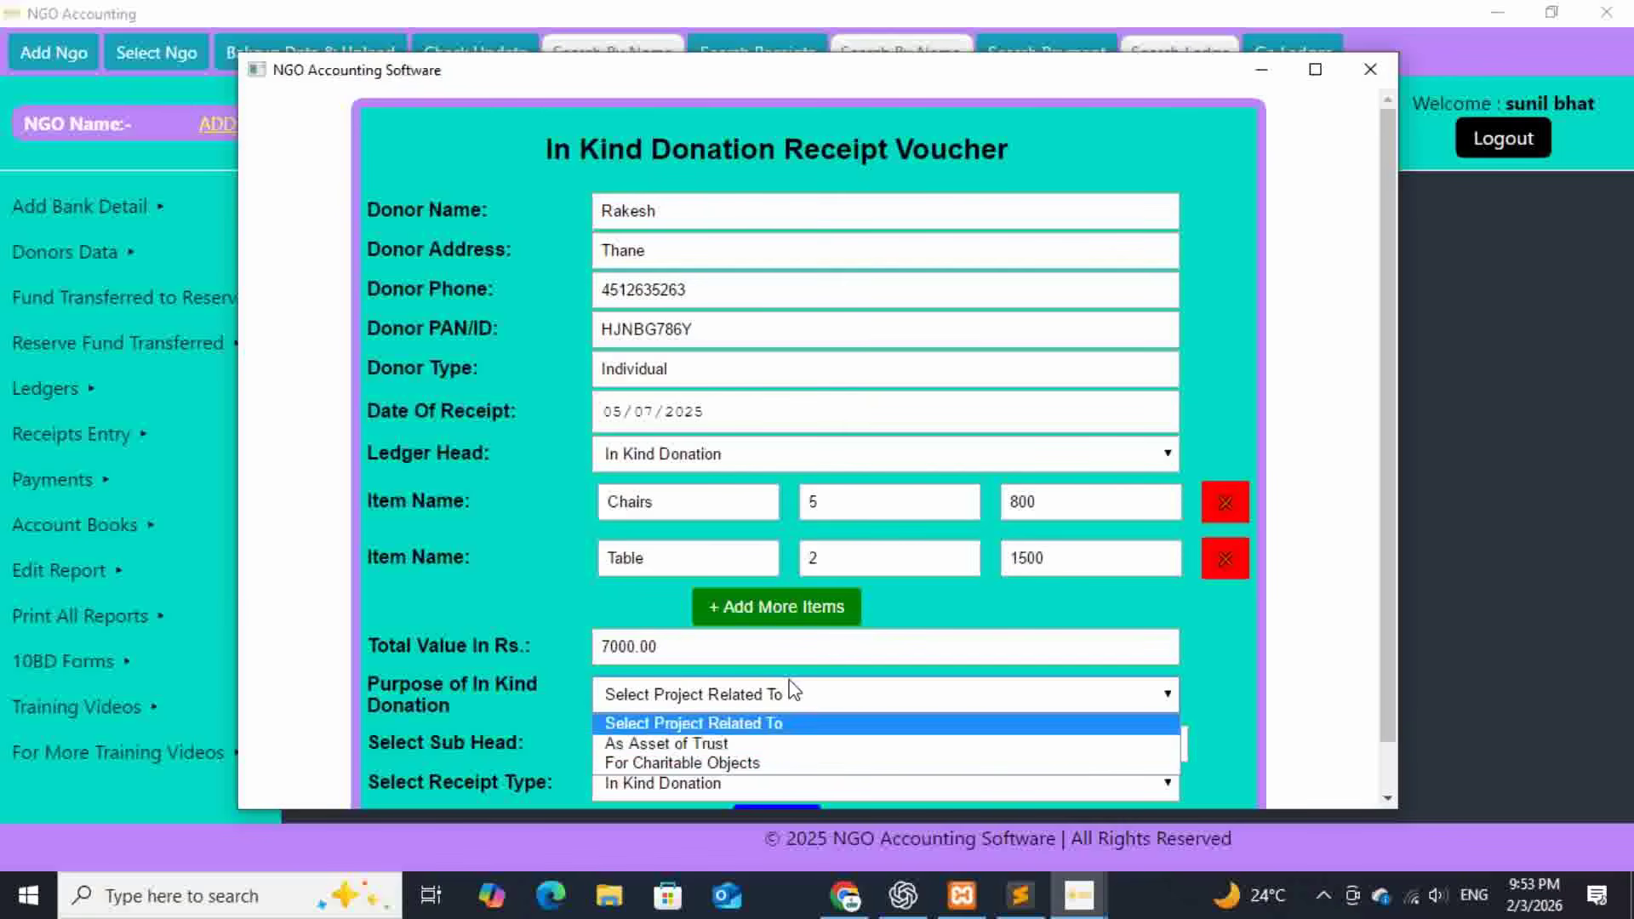
pyautogui.click(725, 740)
pyautogui.scroll(-1, 884, 713)
pyautogui.click(953, 693)
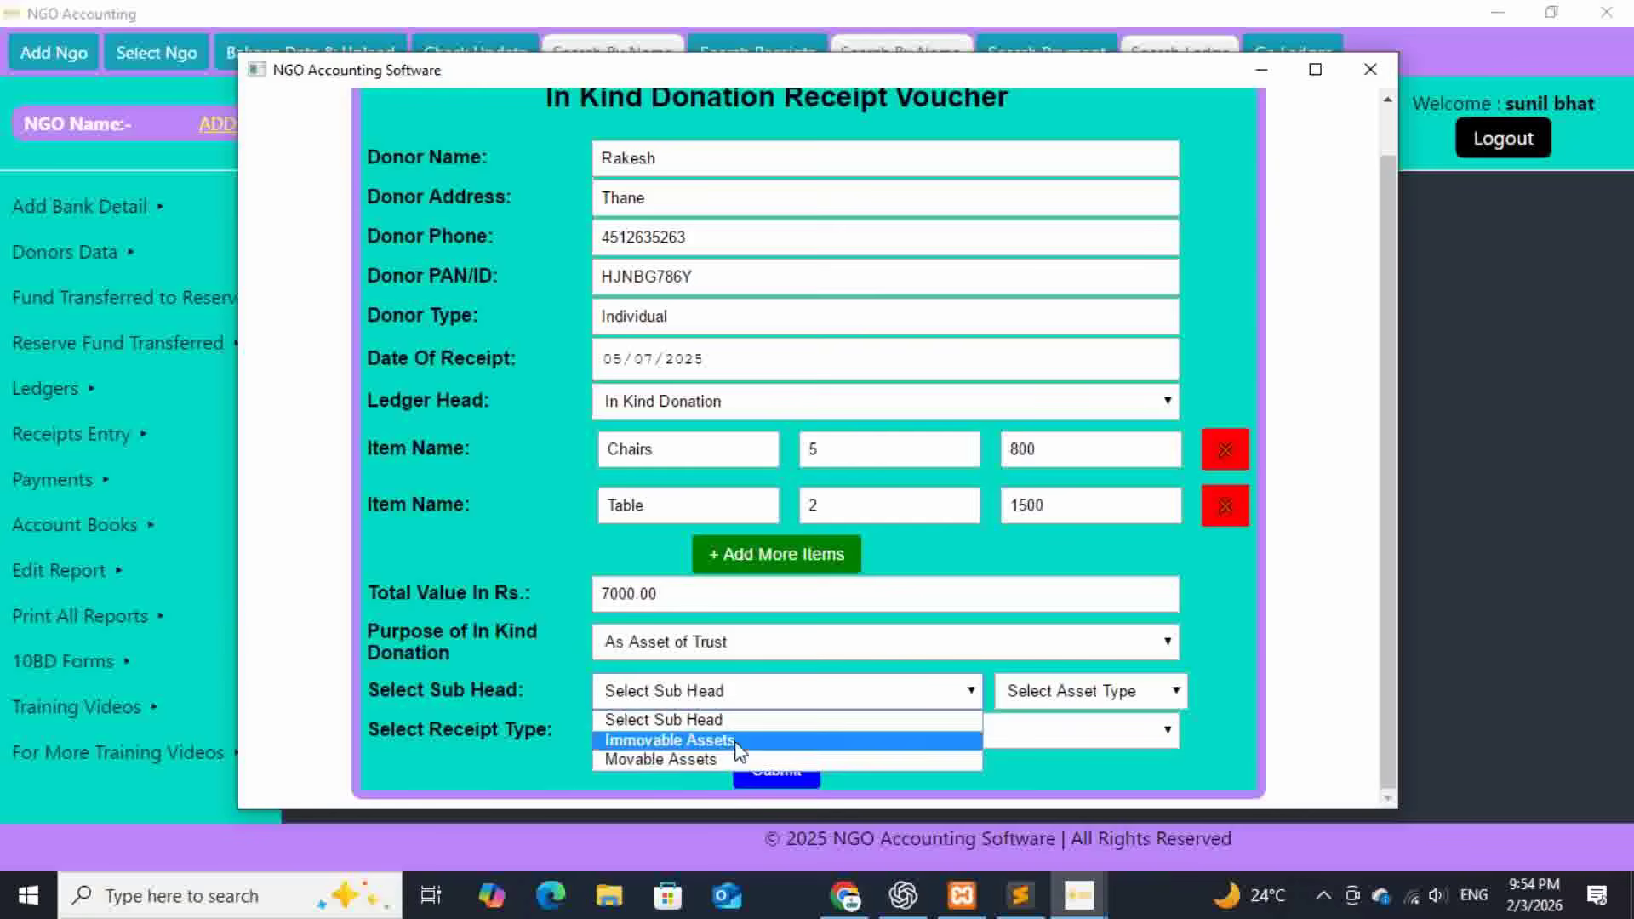
pyautogui.click(721, 763)
pyautogui.click(1117, 703)
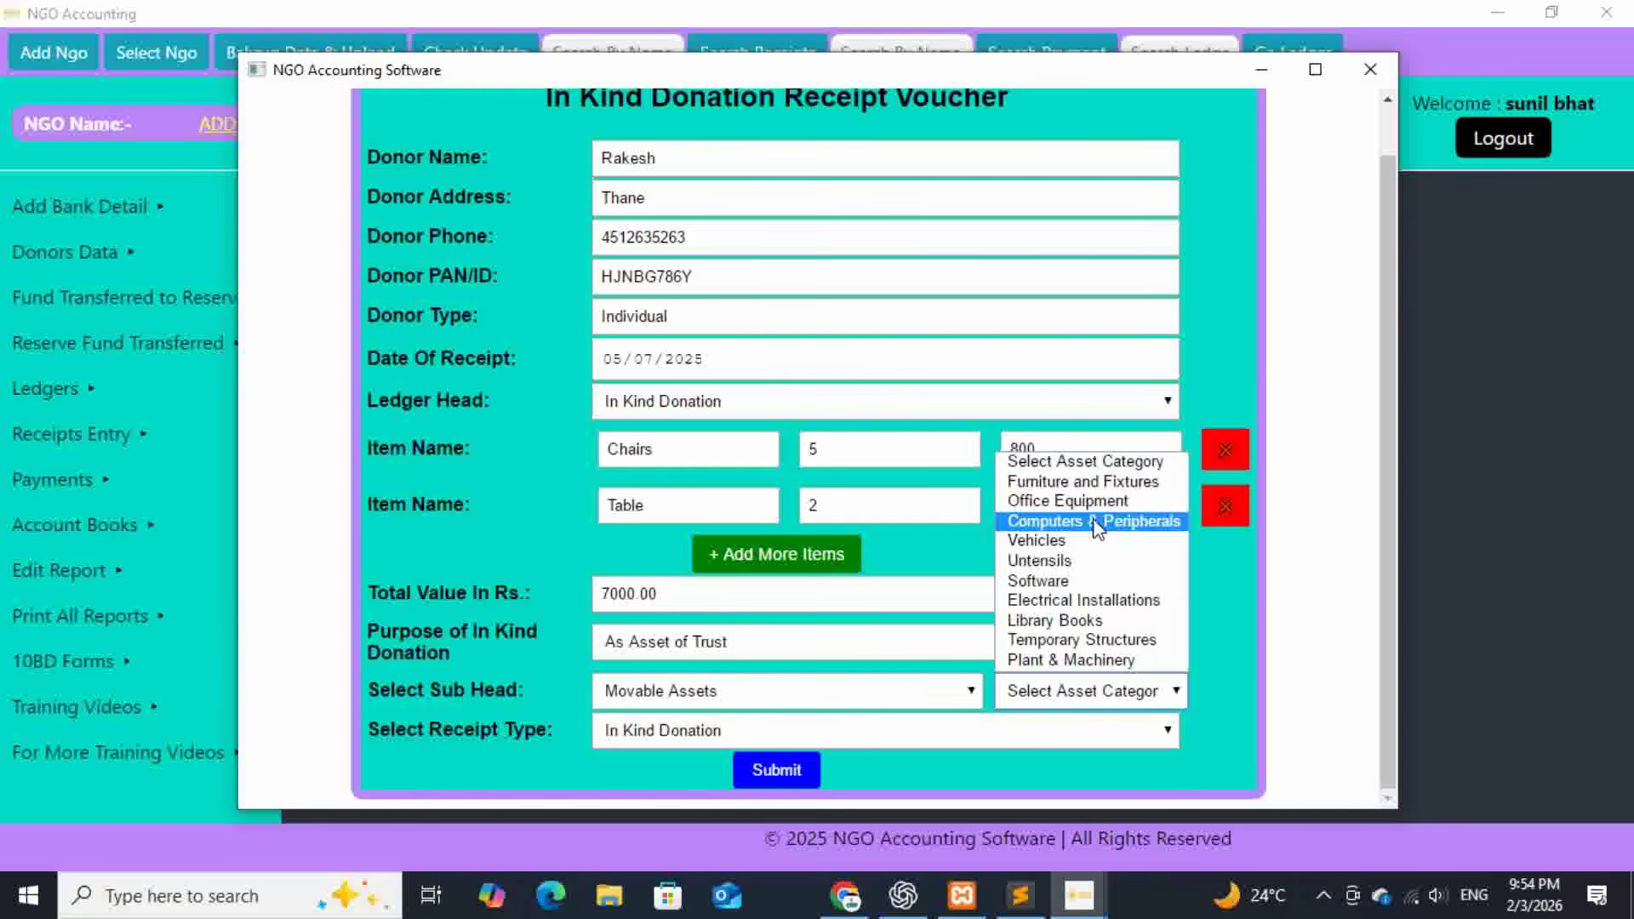
pyautogui.click(1082, 479)
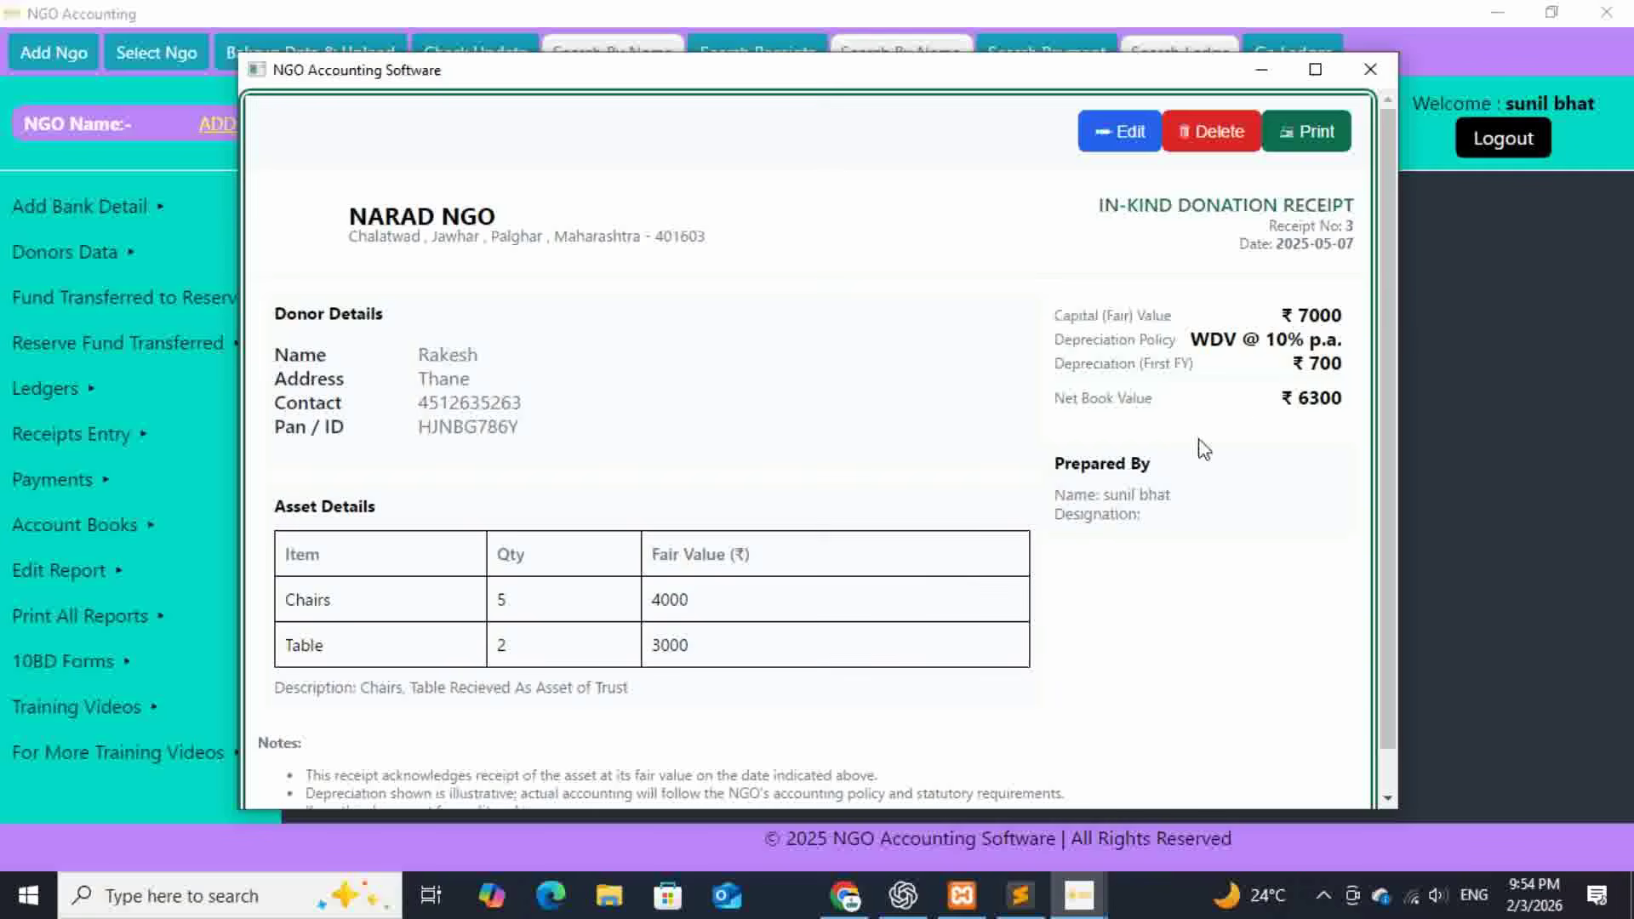
# - Check fair values 4000 and 3000, ₹700 depreciation and ₹6300 net book value, then close receipt No. 3
pyautogui.moveTo(713, 595); pyautogui.dragTo(645, 599)
pyautogui.moveTo(704, 648); pyautogui.dragTo(645, 647)
pyautogui.moveTo(1349, 368)
pyautogui.mouseDown()
pyautogui.moveTo(1295, 364)
pyautogui.moveTo(1341, 398)
pyautogui.mouseUp()
pyautogui.click(1311, 481)
pyautogui.scroll(-1, 1311, 481)
pyautogui.scroll(1, 1261, 544)
pyautogui.click(1370, 69)
# - Open all printable reports and refresh them so the balance sheet tallies
pyautogui.moveTo(219, 621)
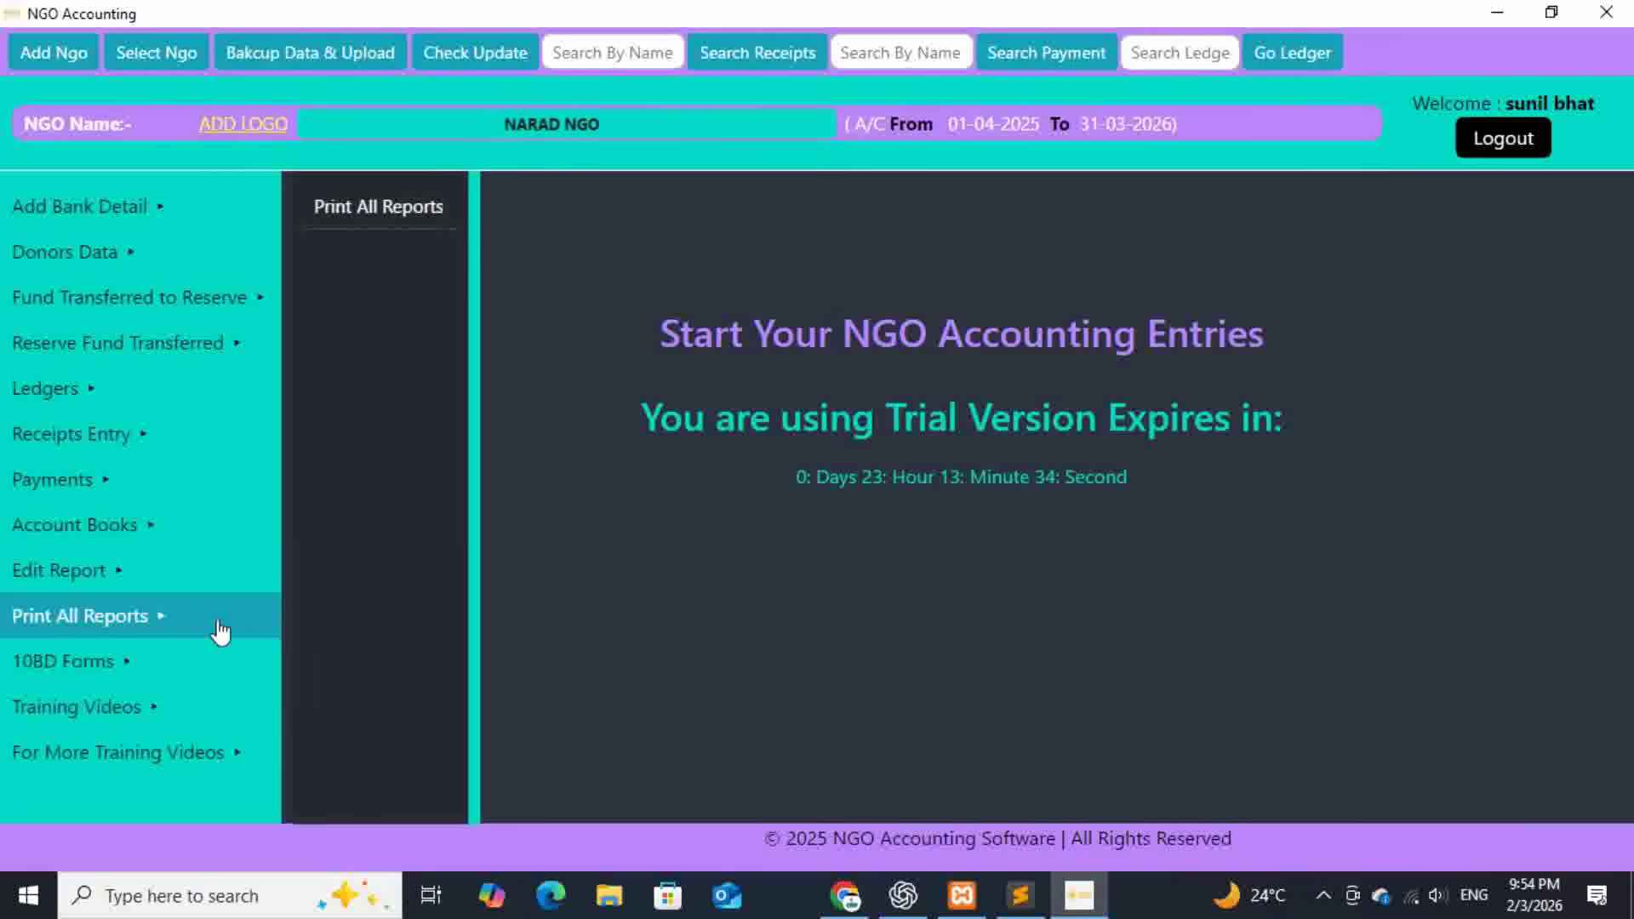
pyautogui.click(378, 207)
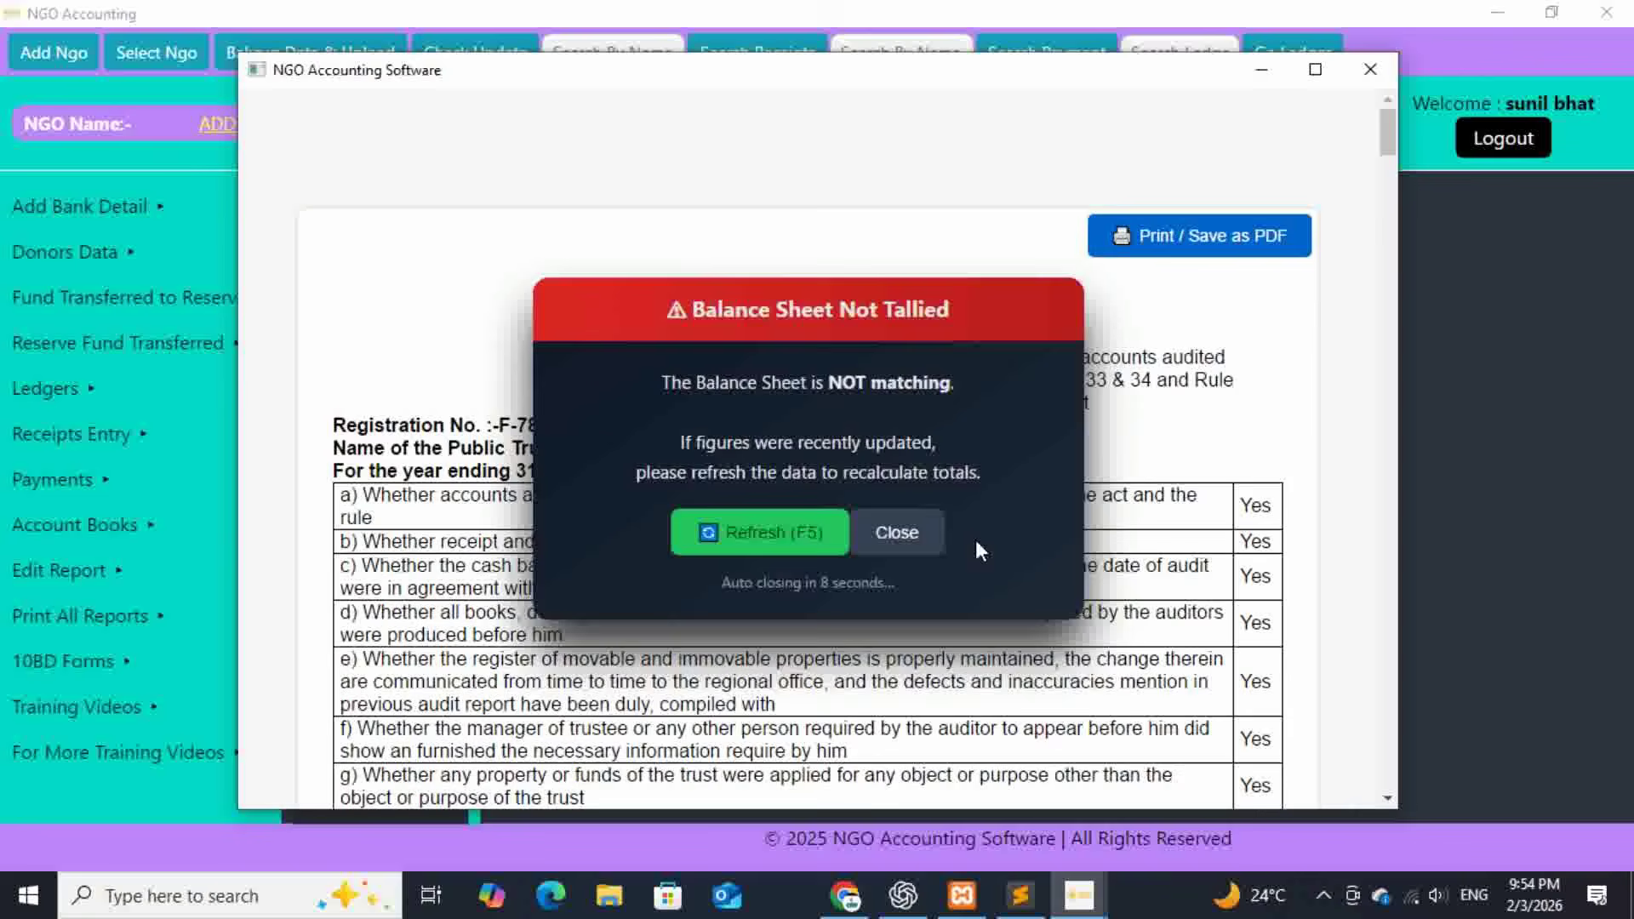
pyautogui.click(818, 534)
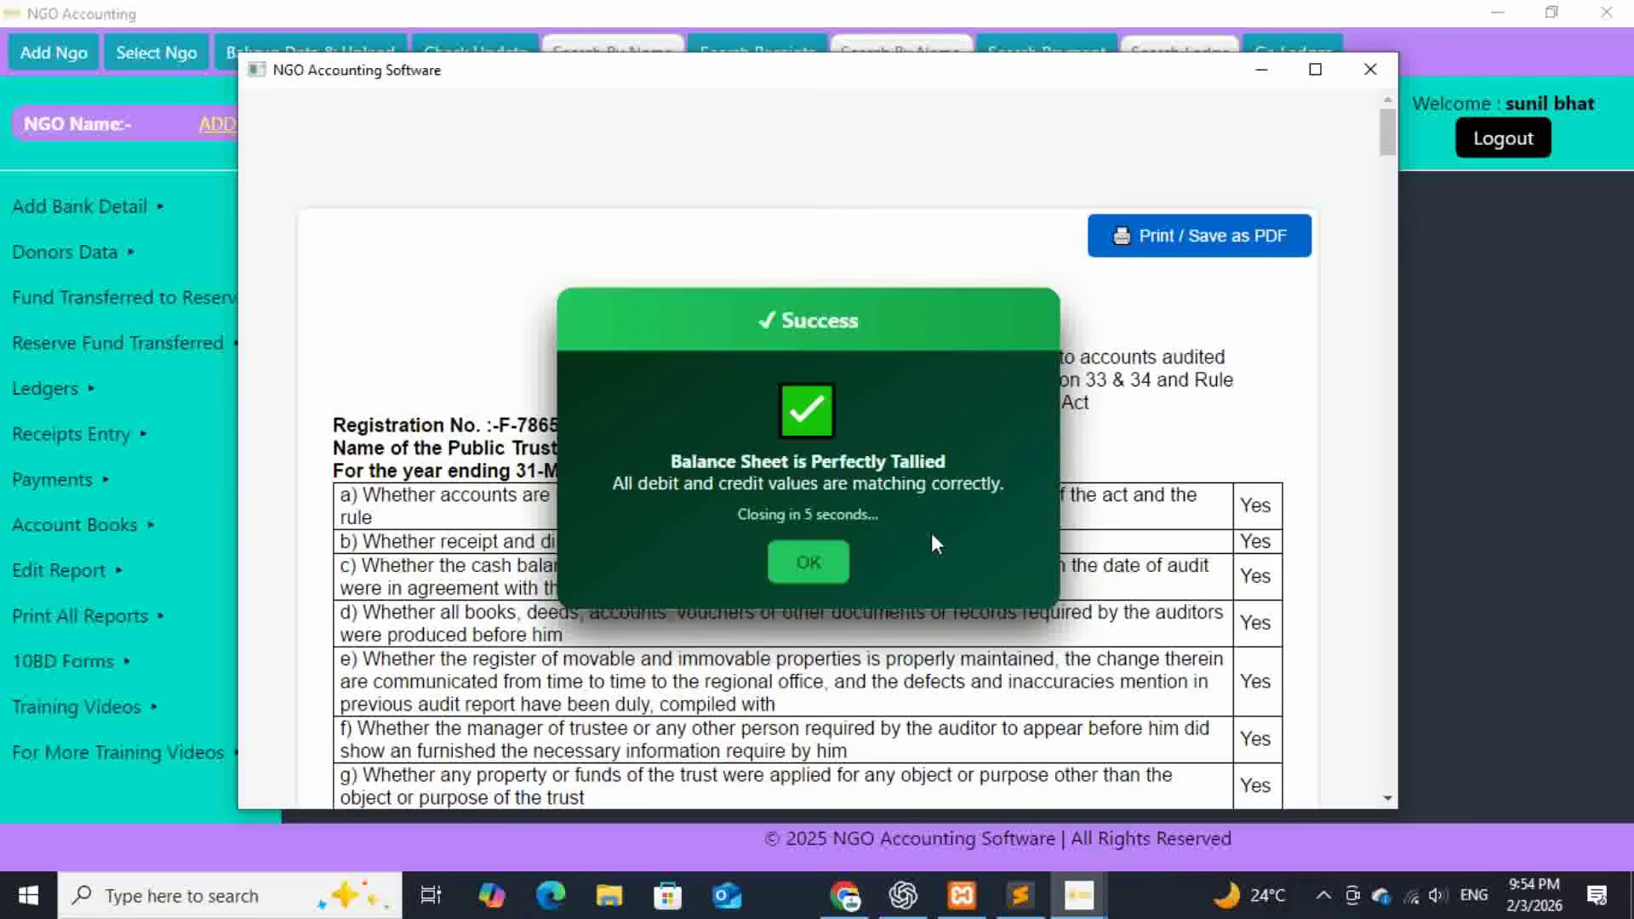
pyautogui.click(842, 568)
pyautogui.moveTo(1382, 132); pyautogui.dragTo(1385, 432)
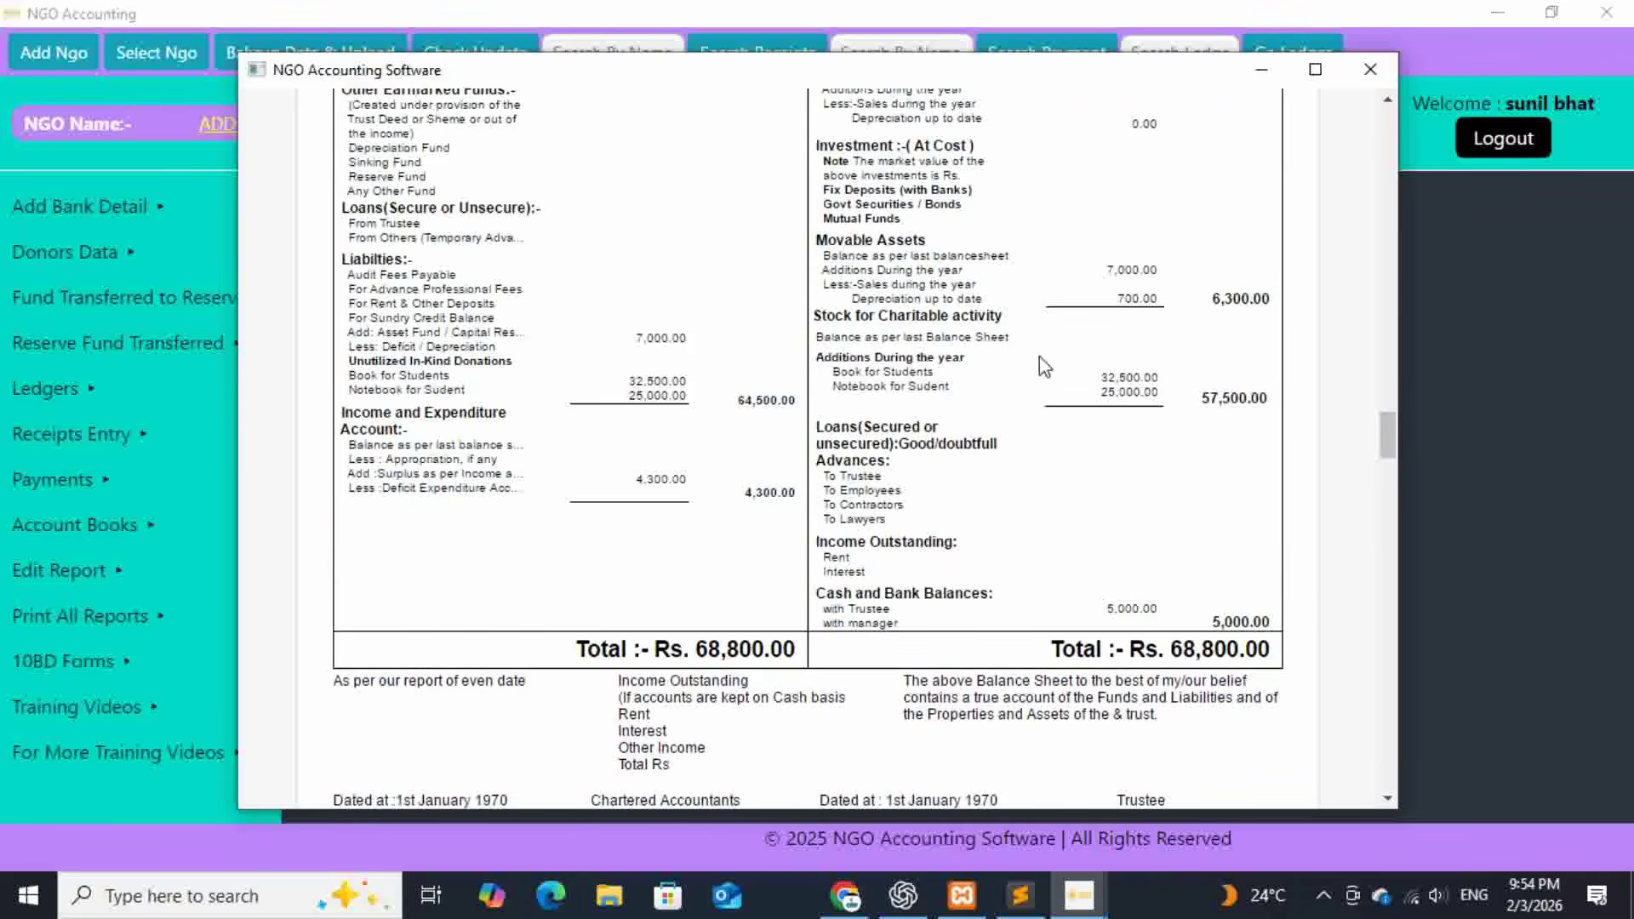
# - Highlight the Movable Assets figures 7,000.00, 700.00, 6,300.00 and the liabilities down to 64,500.00
pyautogui.moveTo(1162, 303); pyautogui.dragTo(1115, 270)
pyautogui.click(1245, 329)
pyautogui.moveTo(697, 349)
pyautogui.mouseDown()
pyautogui.moveTo(651, 345)
pyautogui.moveTo(684, 341)
pyautogui.mouseUp()
pyautogui.click(640, 366)
pyautogui.click(717, 349)
pyautogui.scroll(-10, 919, 561)
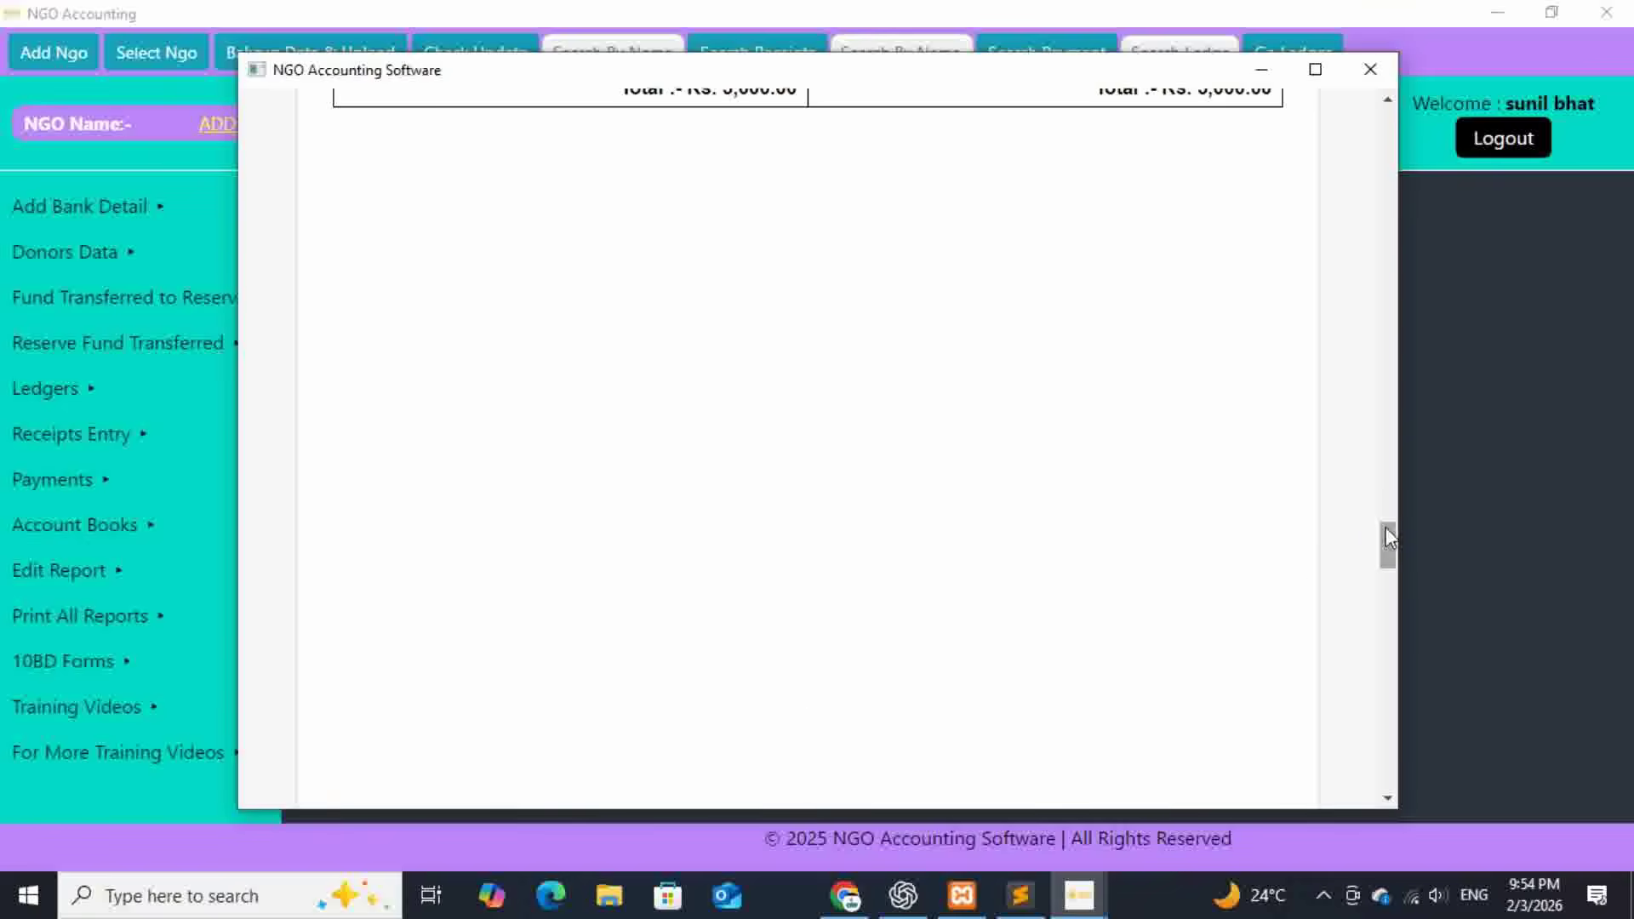
pyautogui.moveTo(1385, 527); pyautogui.dragTo(1385, 583)
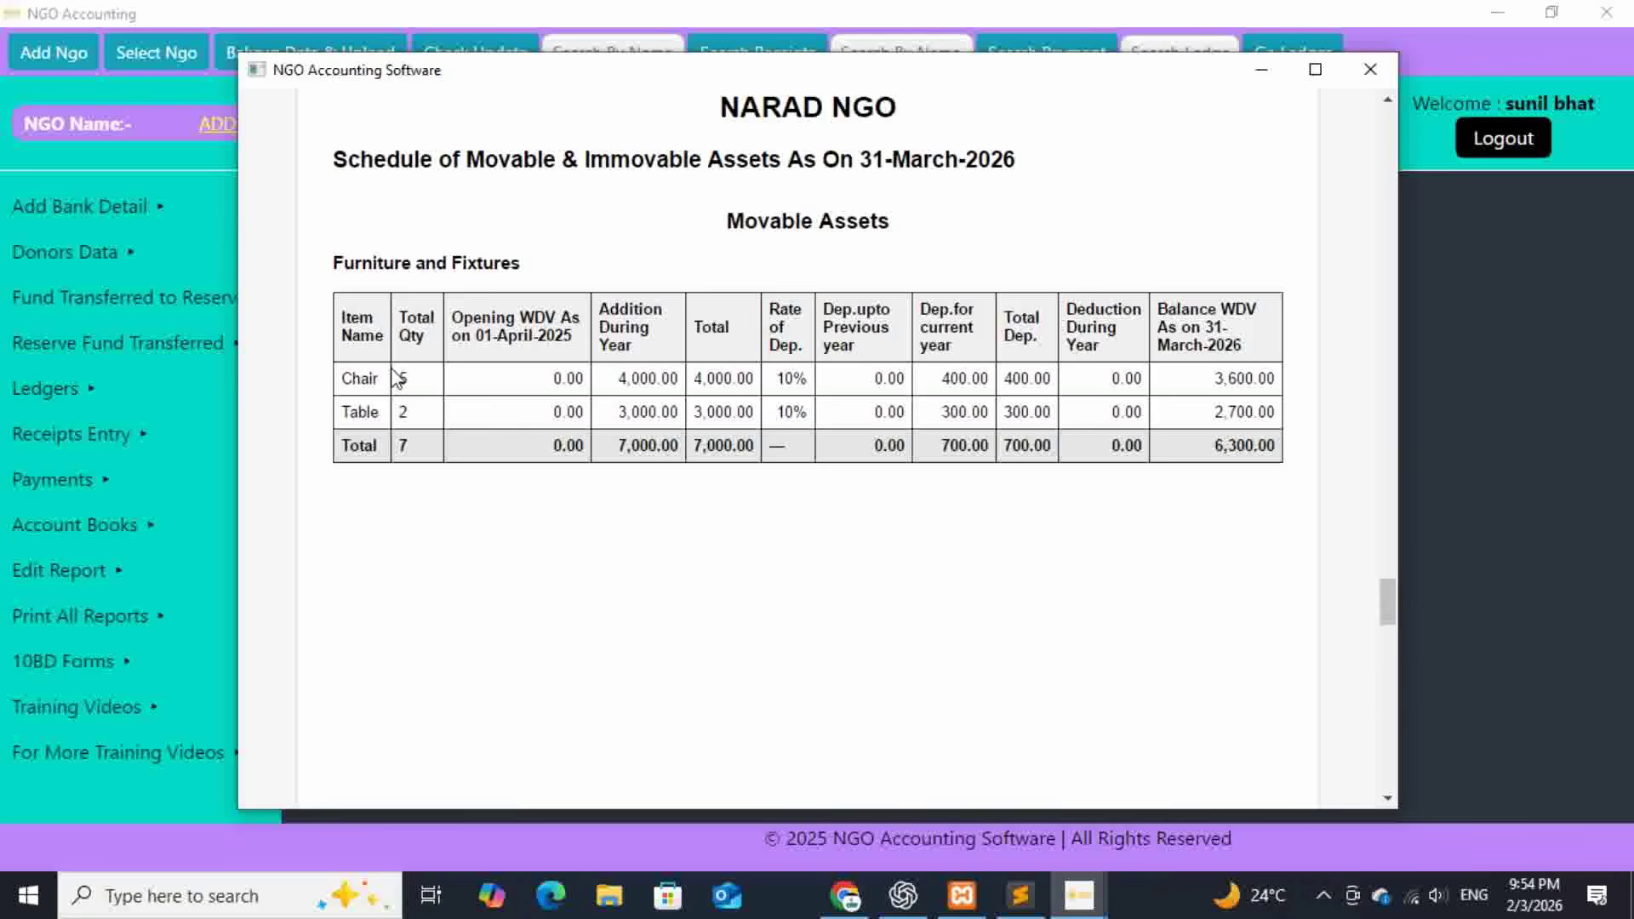
# - Review the Chair, Table and Total rows in the Schedule of Movable & Immovable Assets
pyautogui.moveTo(336, 385); pyautogui.dragTo(1294, 411)
pyautogui.click(345, 419)
pyautogui.click(1301, 423)
# - Check the chairs and table gift details in the In-Kind Donation Register, then close the reports
pyautogui.scroll(-15, 1129, 587)
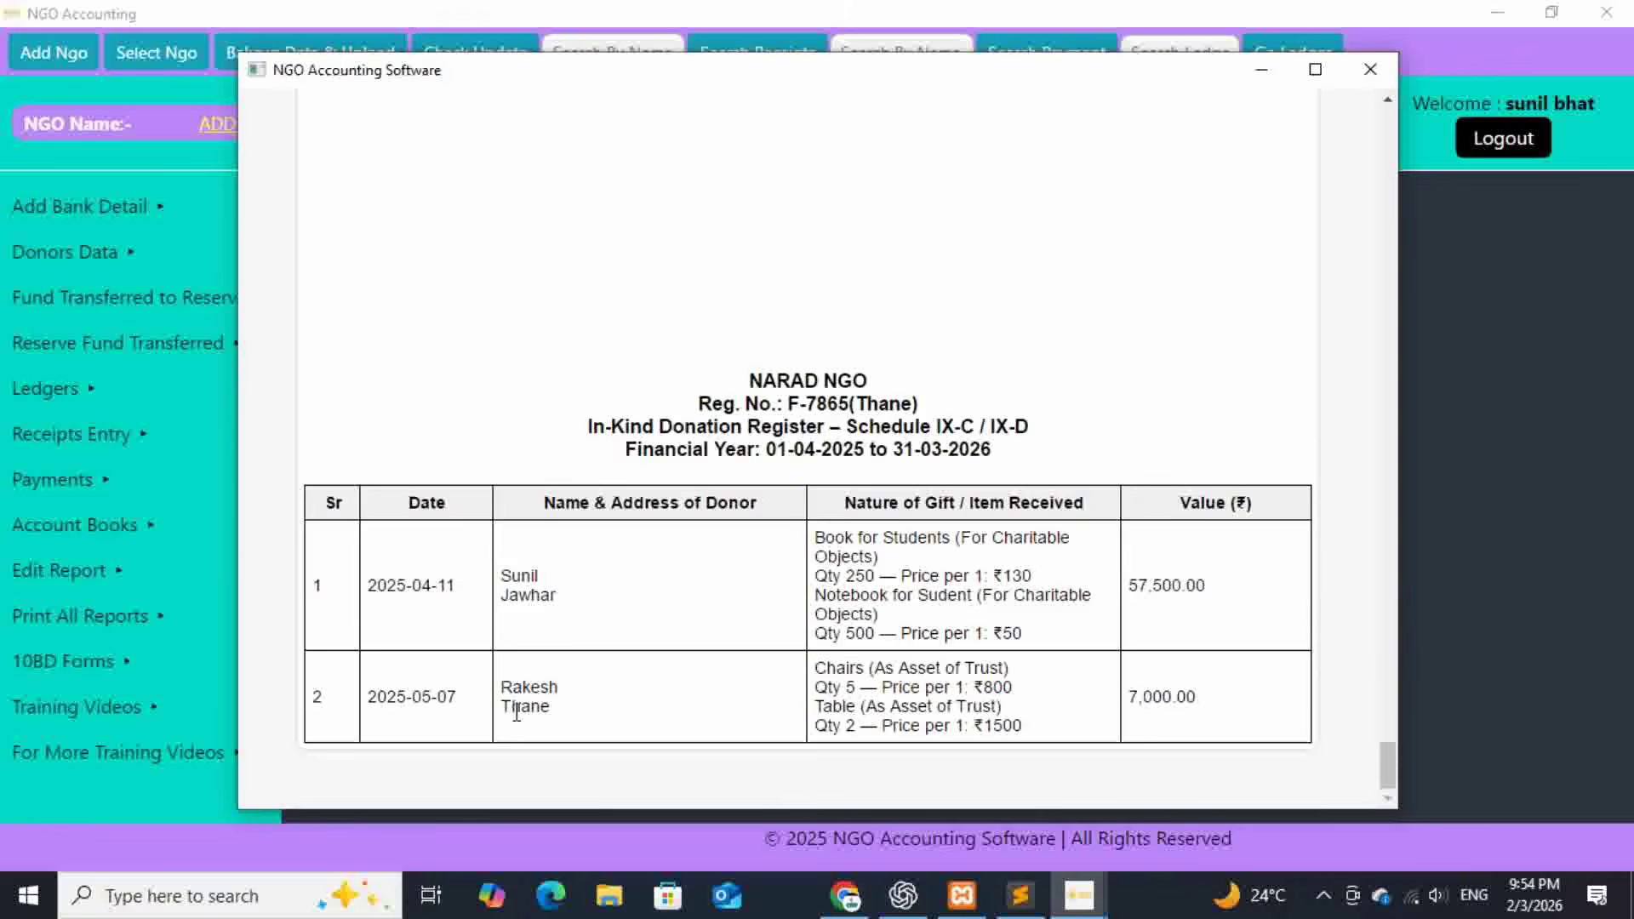
pyautogui.moveTo(823, 666); pyautogui.dragTo(1099, 733)
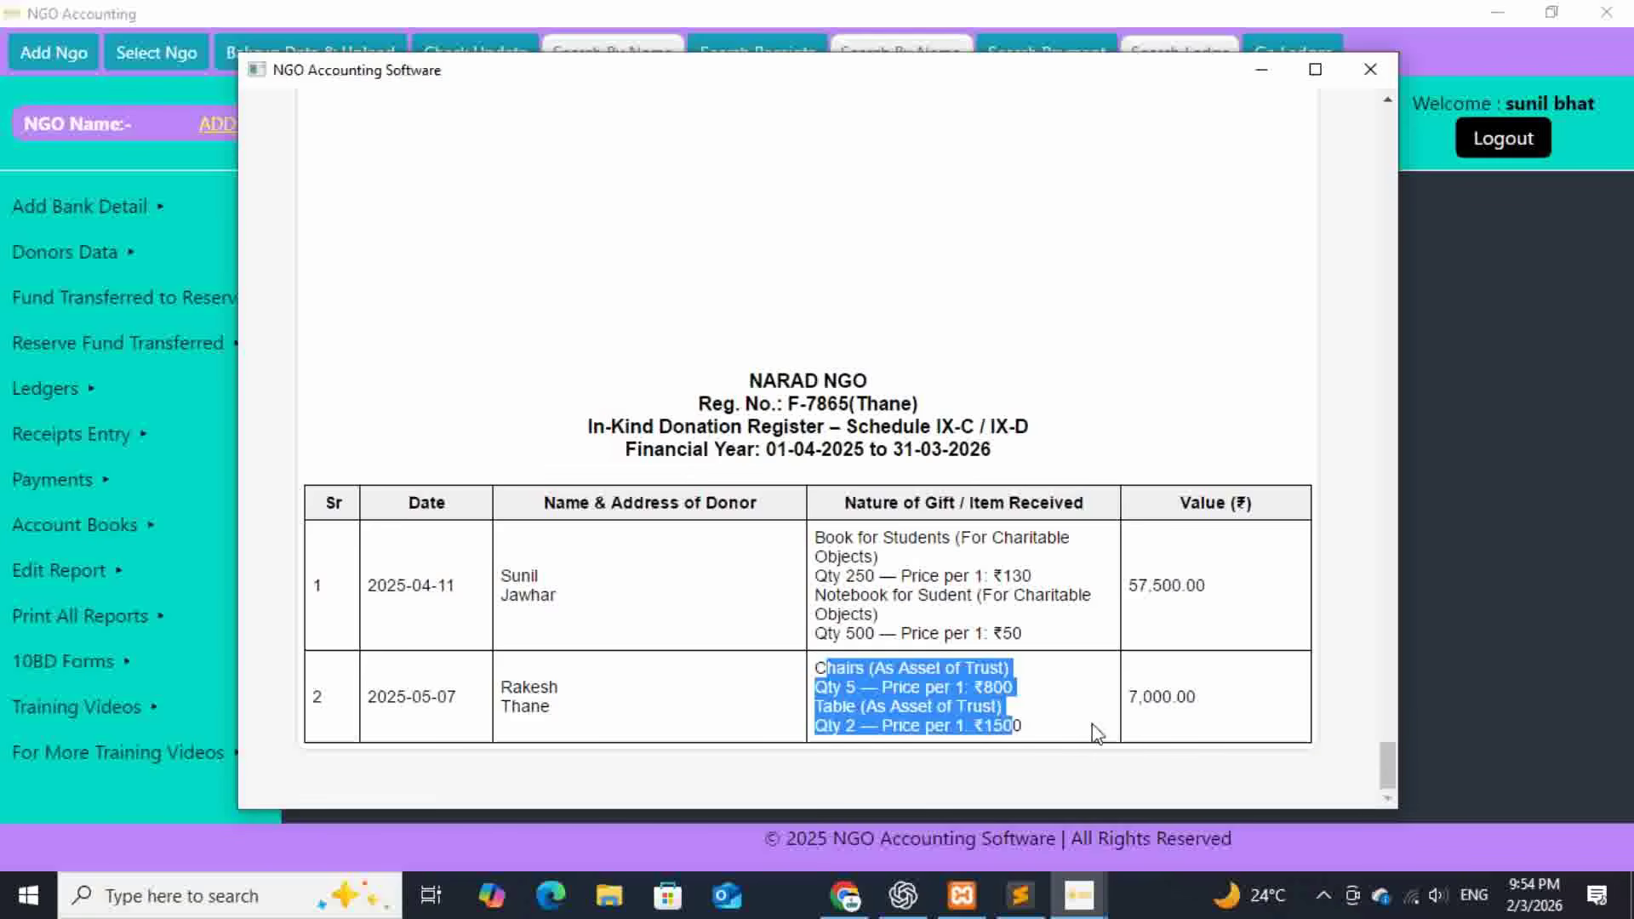
pyautogui.click(1099, 733)
pyautogui.click(1370, 70)
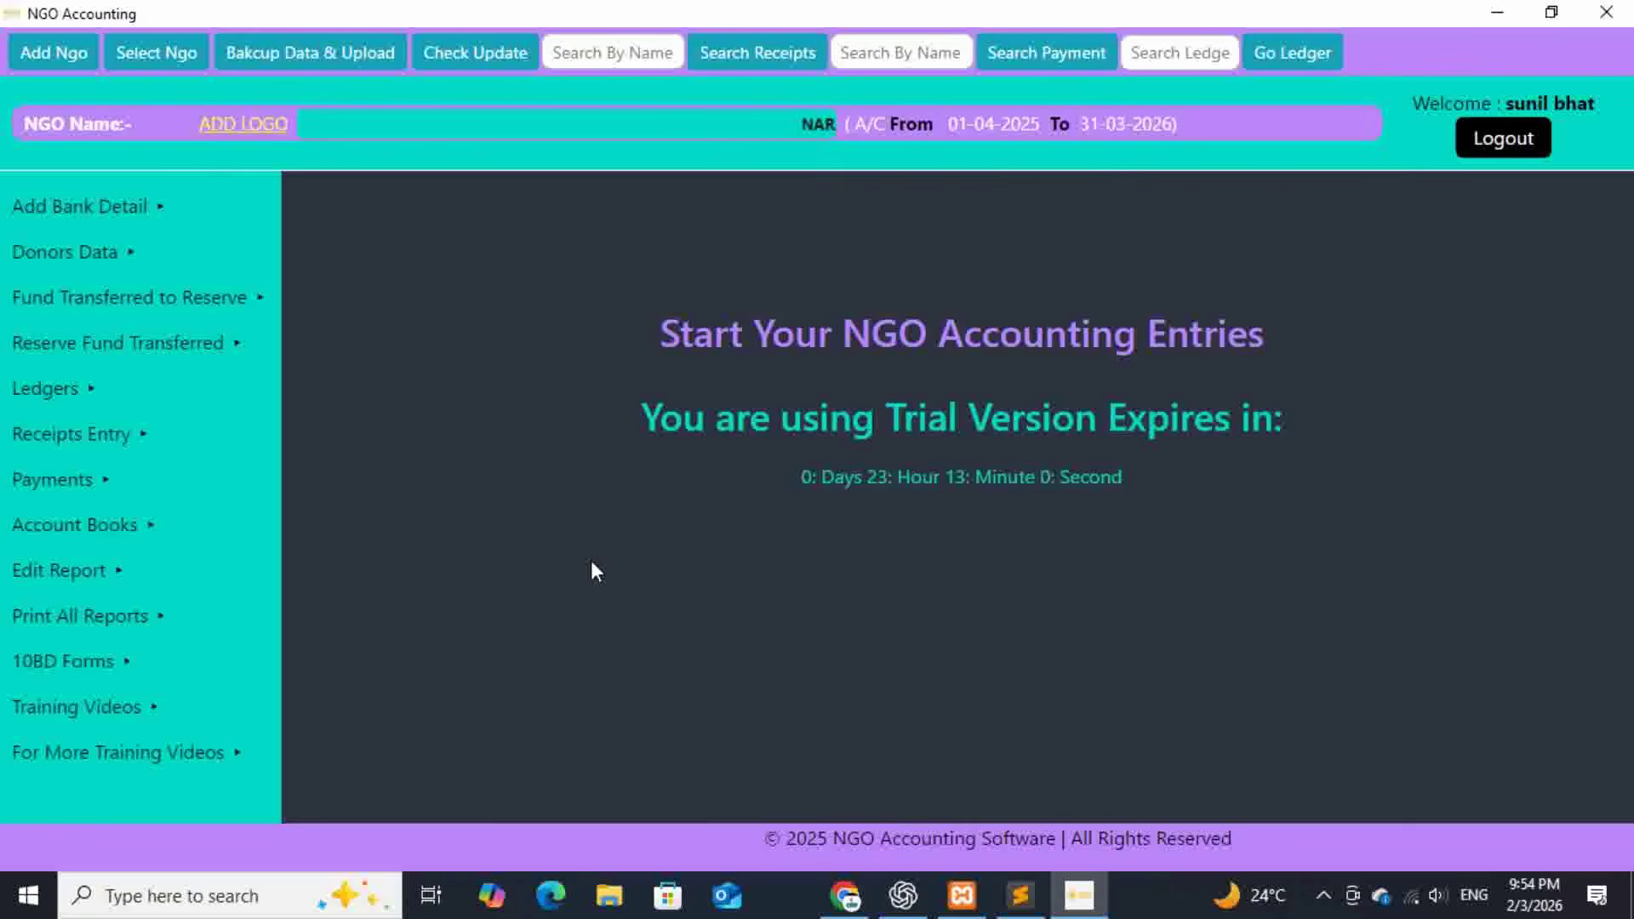
pyautogui.moveTo(189, 435)
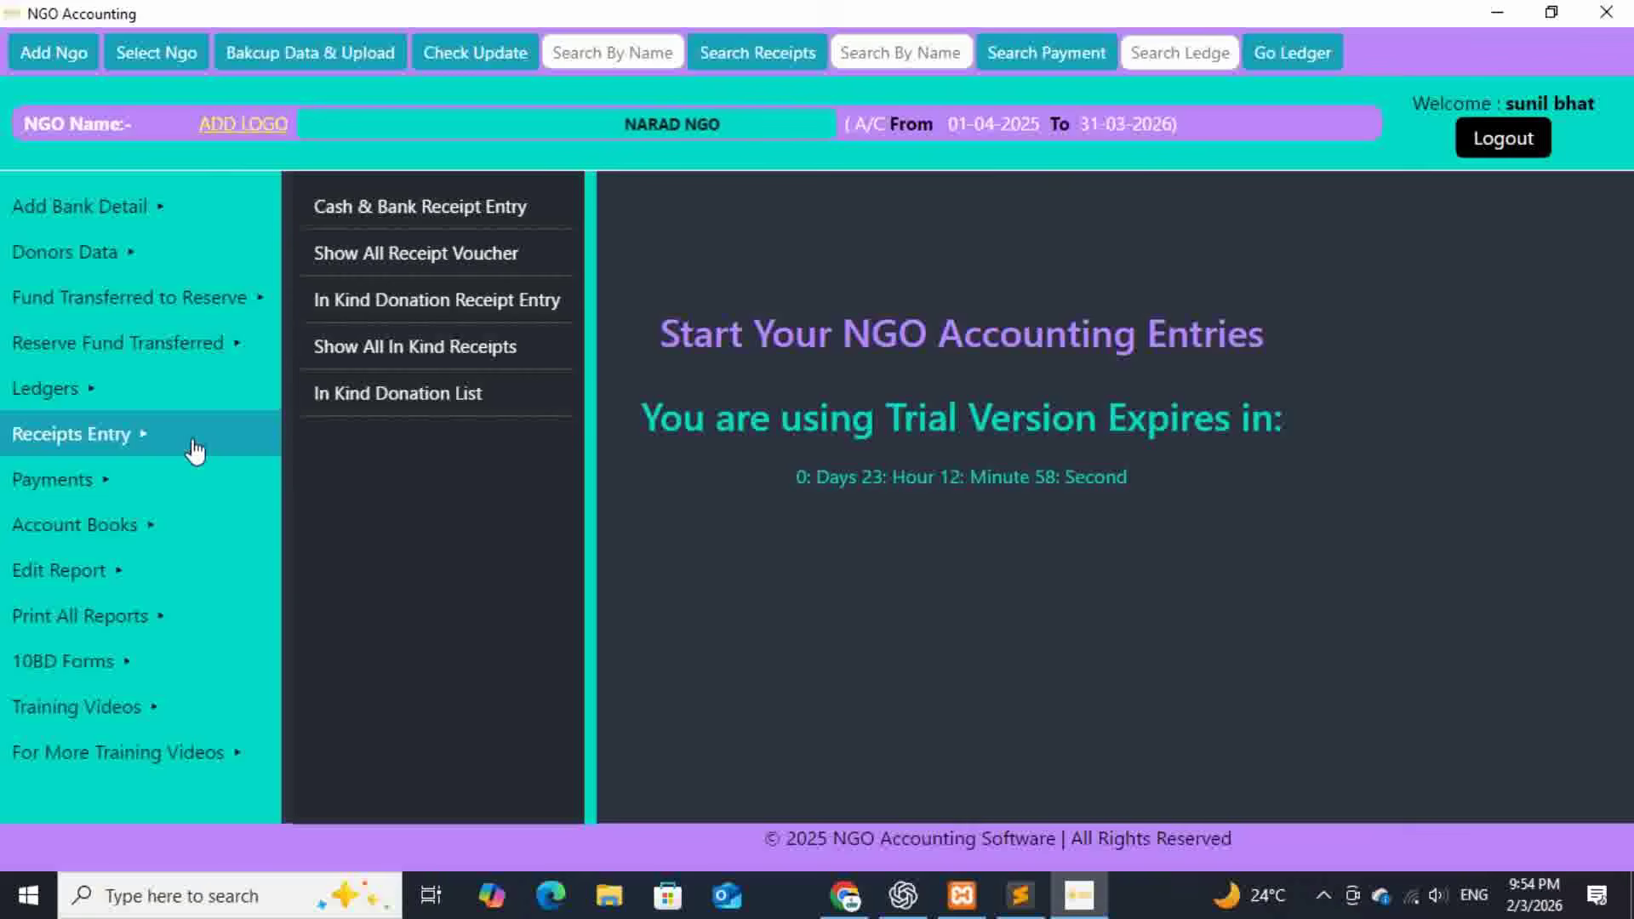
pyautogui.click(416, 348)
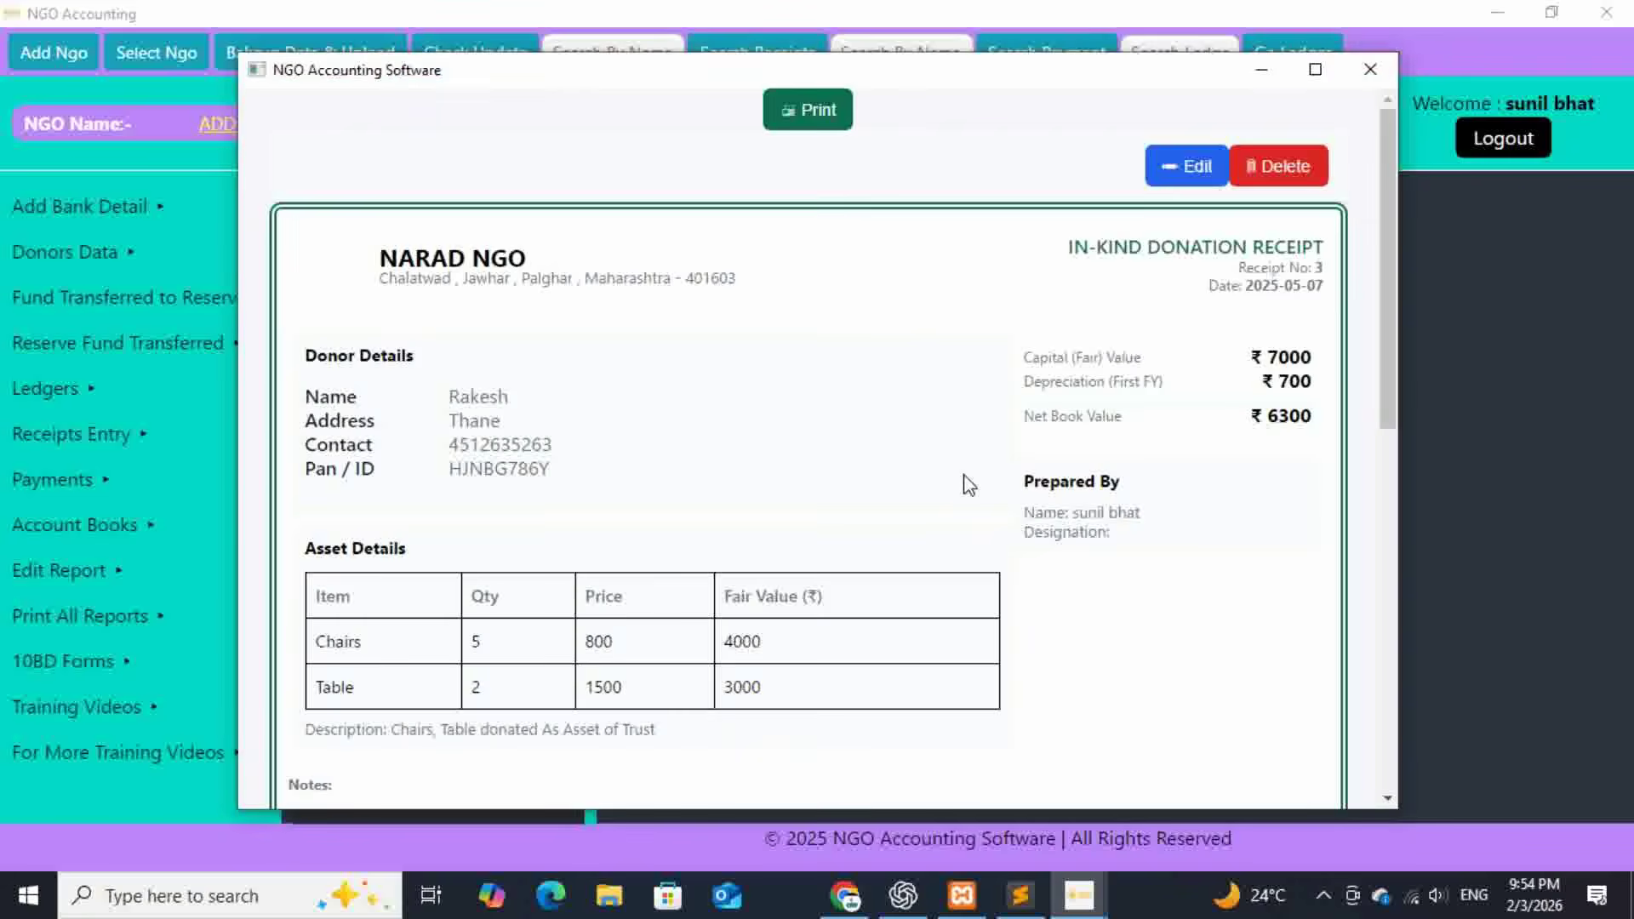
pyautogui.scroll(-10, 1189, 507)
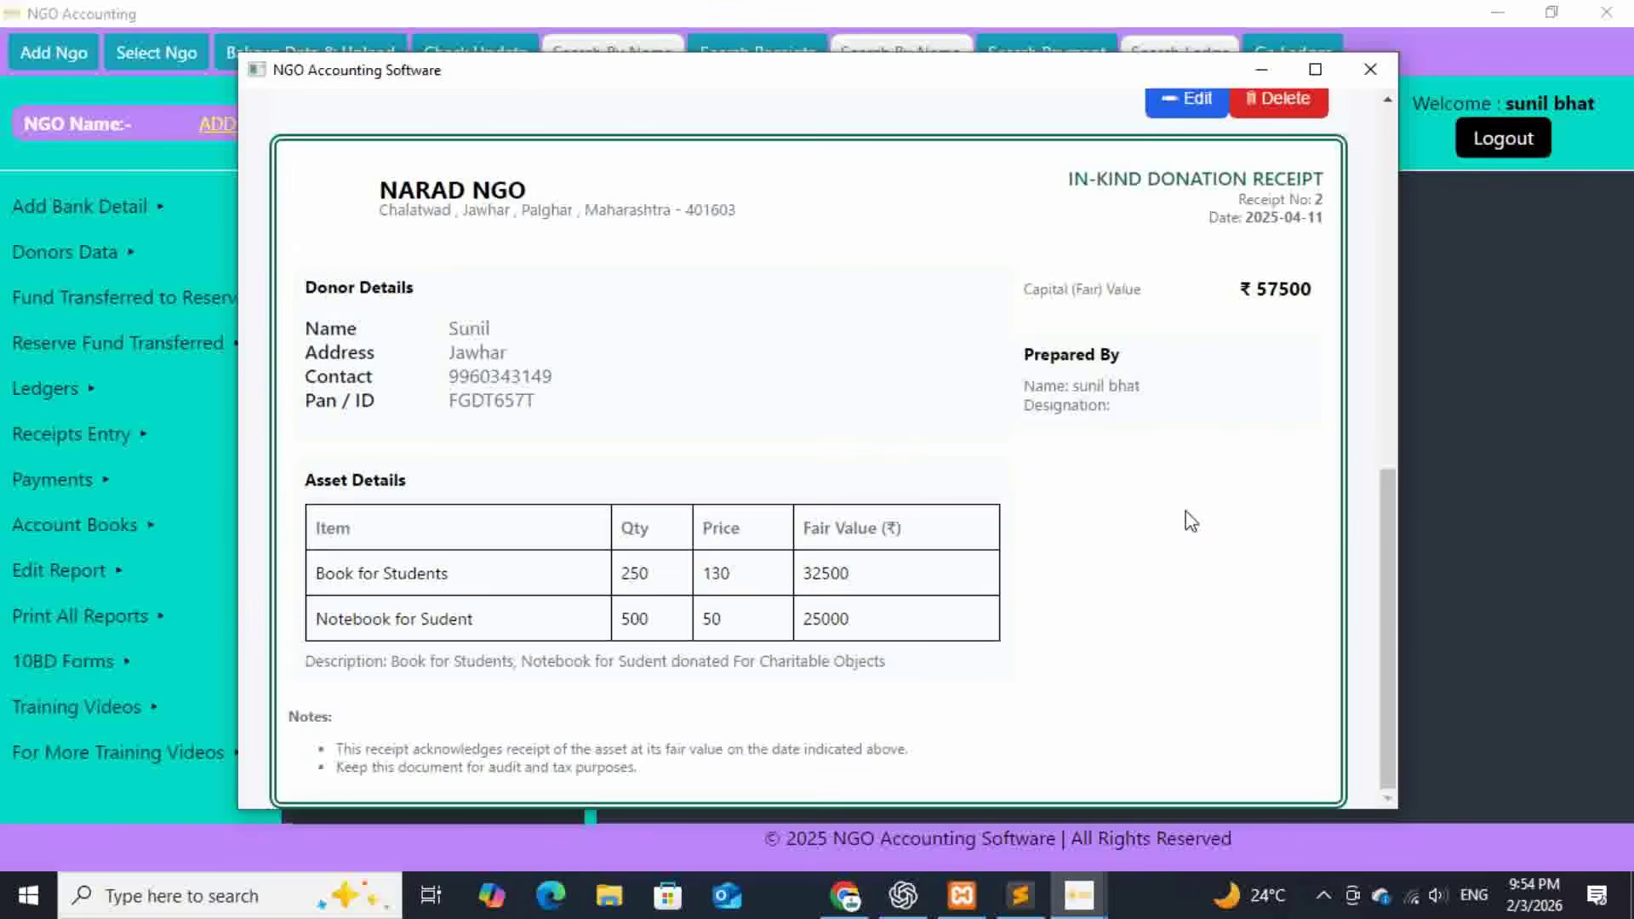
pyautogui.scroll(3, 1039, 579)
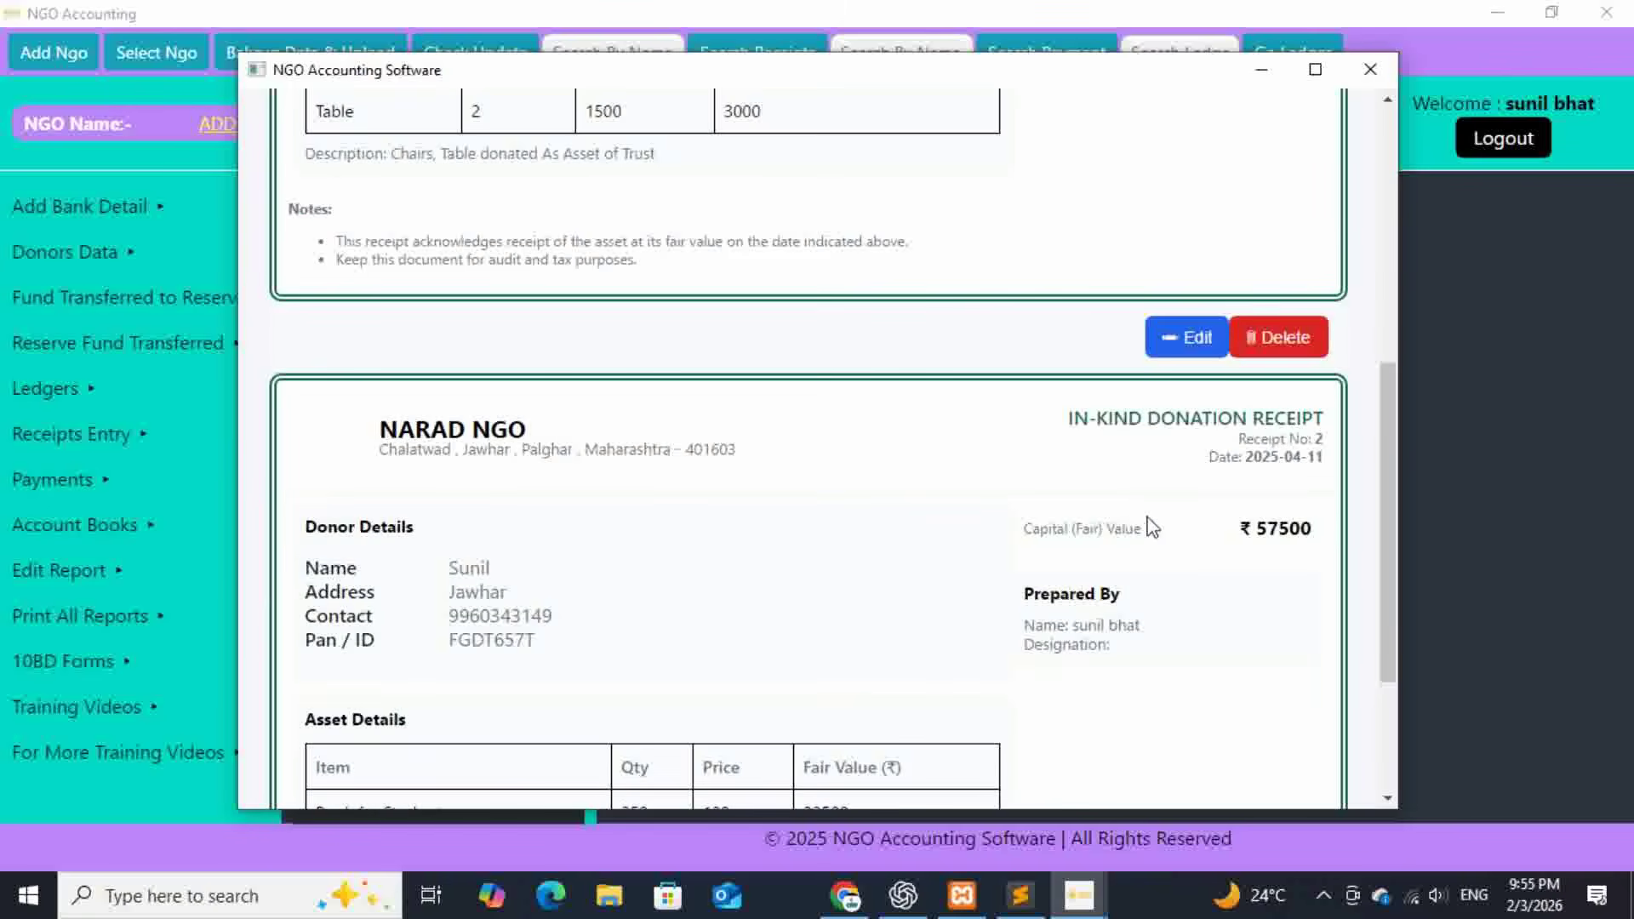
pyautogui.scroll(-3, 1165, 578)
pyautogui.scroll(12, 1171, 584)
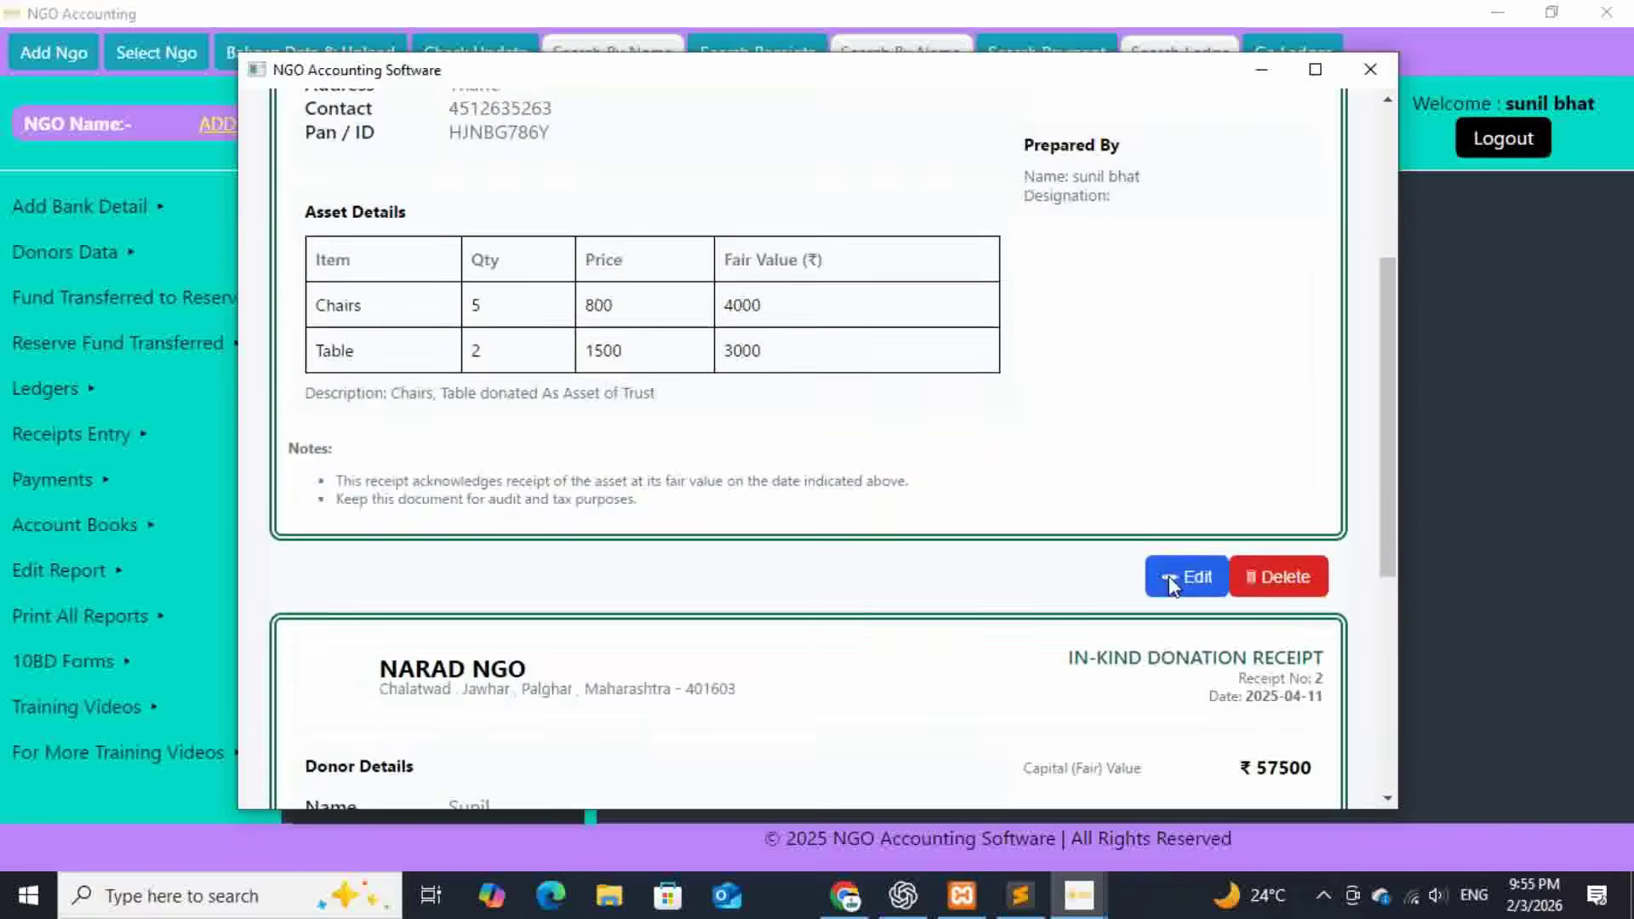
pyautogui.scroll(-3, 1174, 587)
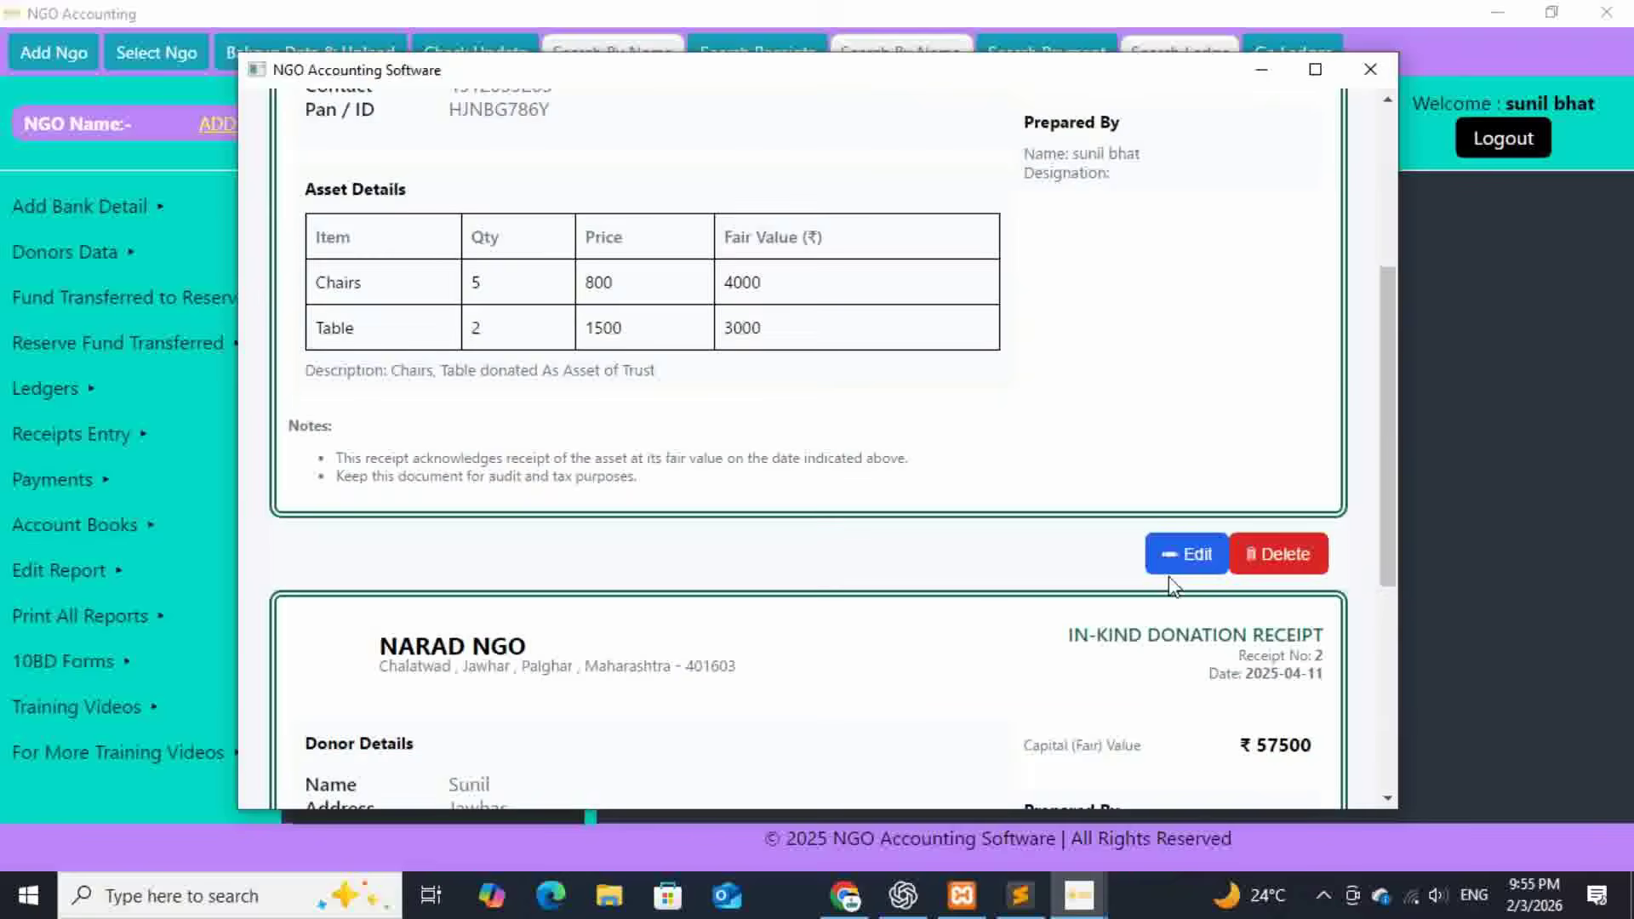
pyautogui.scroll(3, 1172, 587)
pyautogui.scroll(1, 1174, 587)
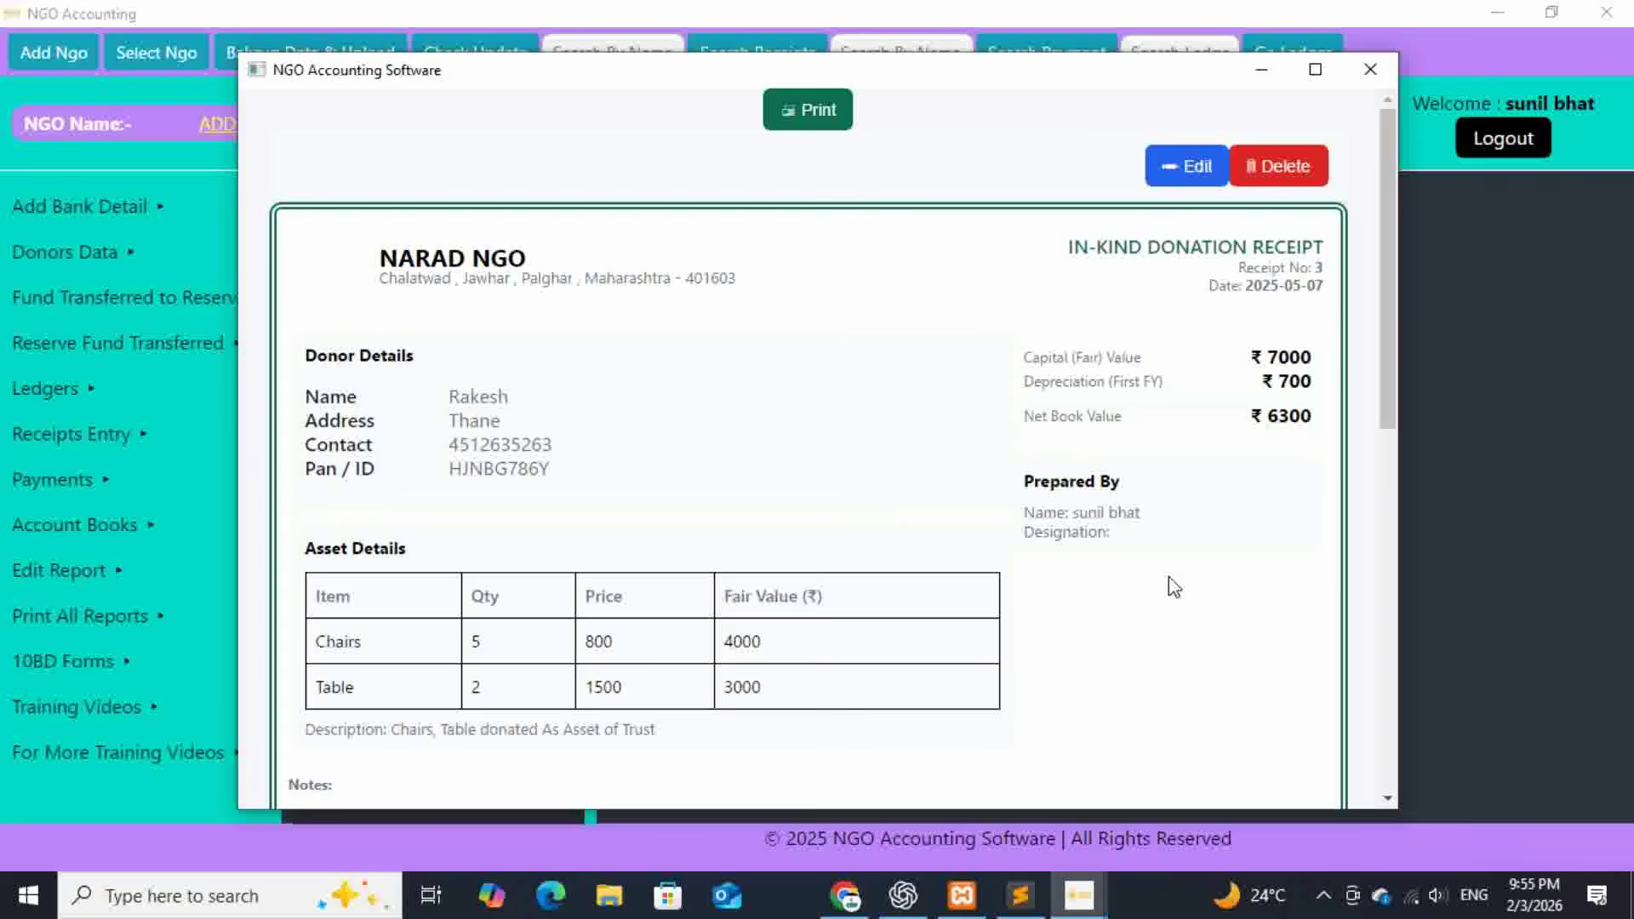
pyautogui.scroll(-6, 1167, 575)
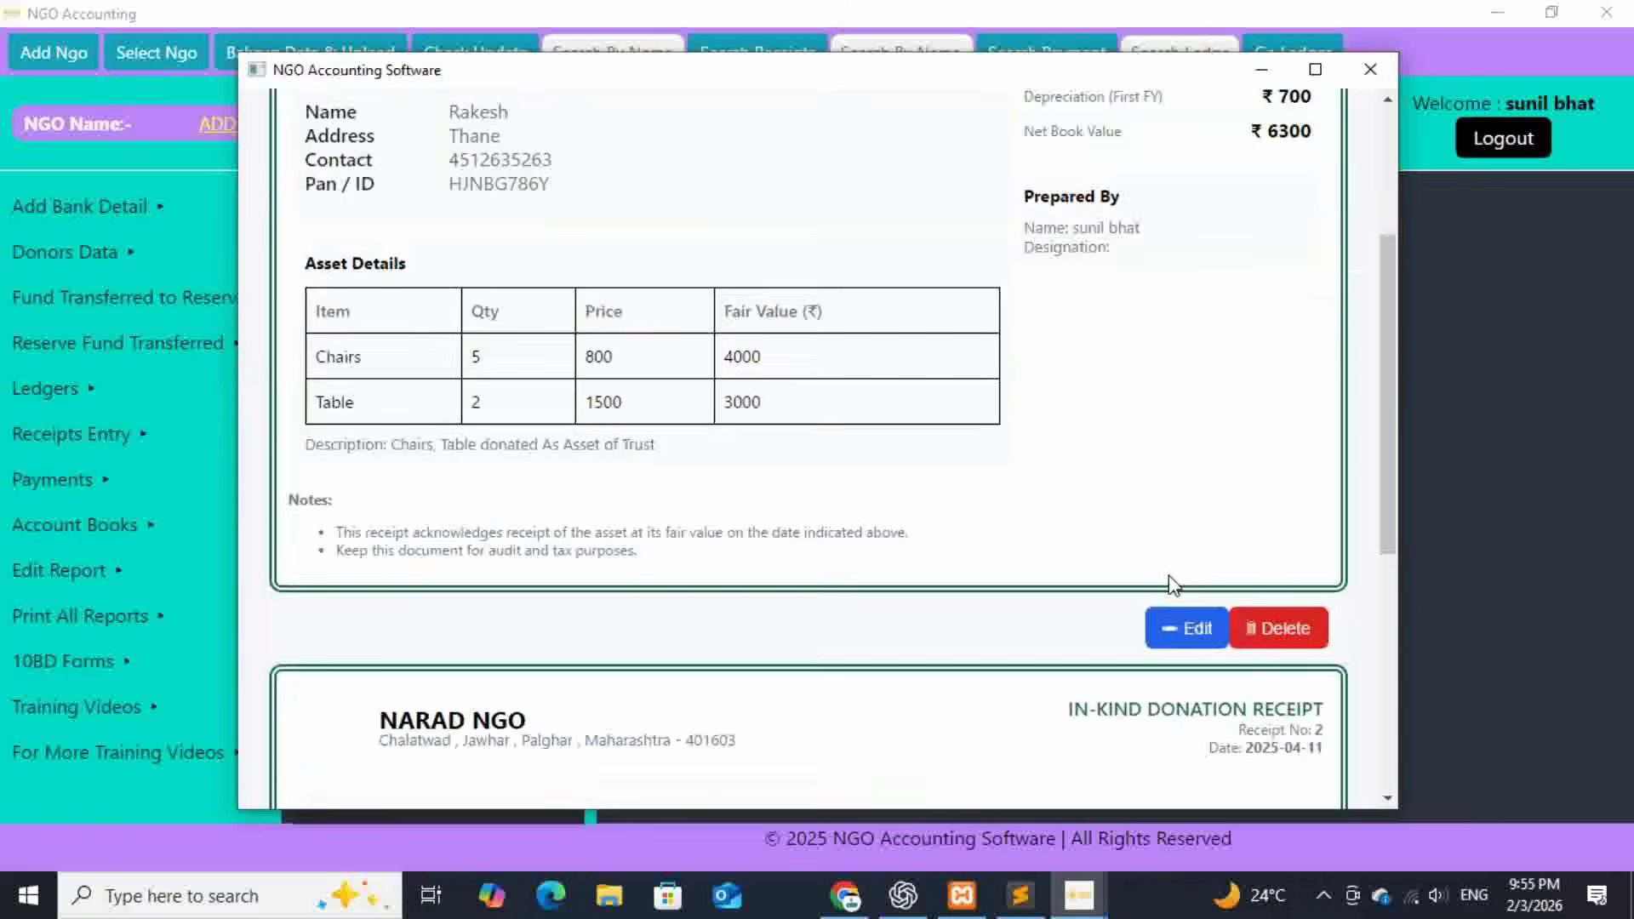
pyautogui.click(1369, 69)
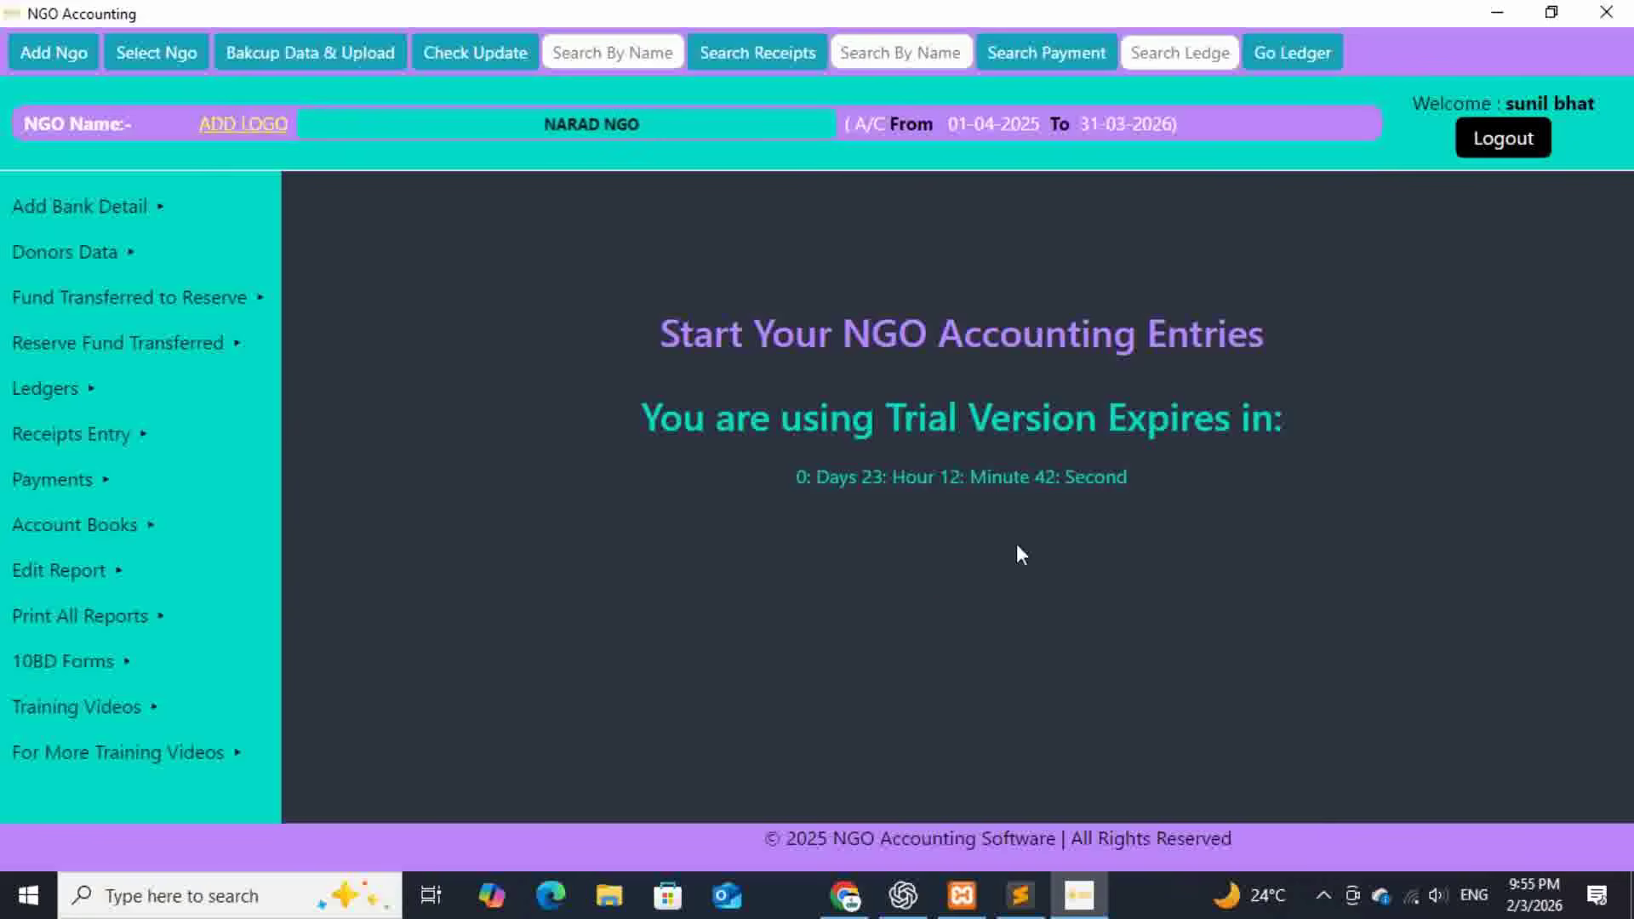